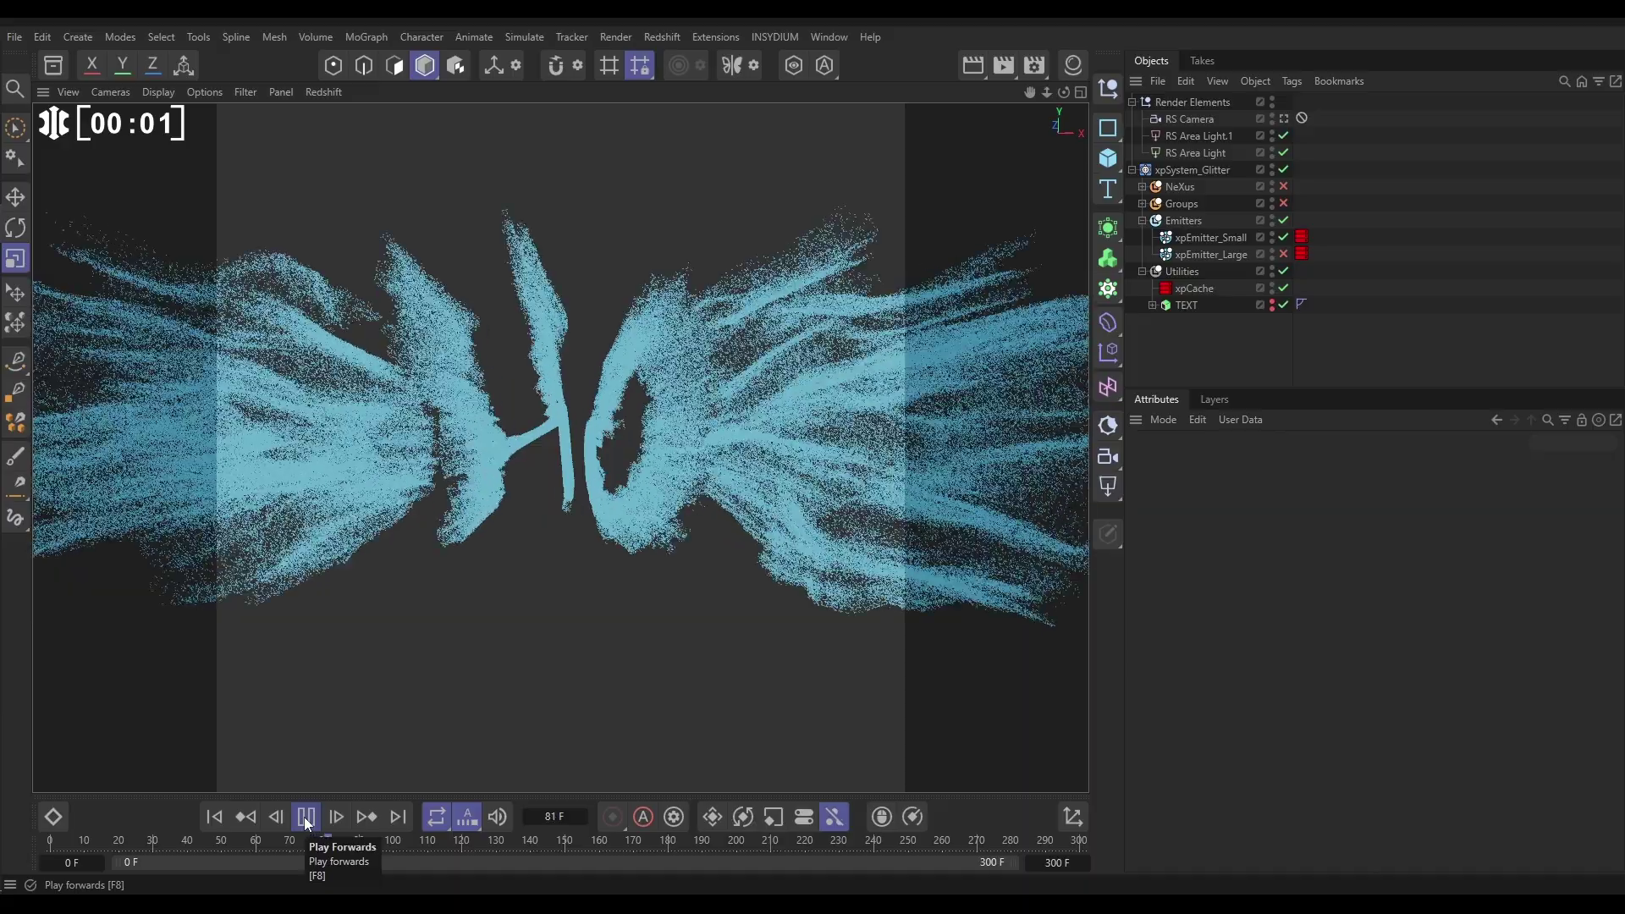
Pause the glitter simulation at frame 105, once the HoHoHo text has burst into particles
click(307, 817)
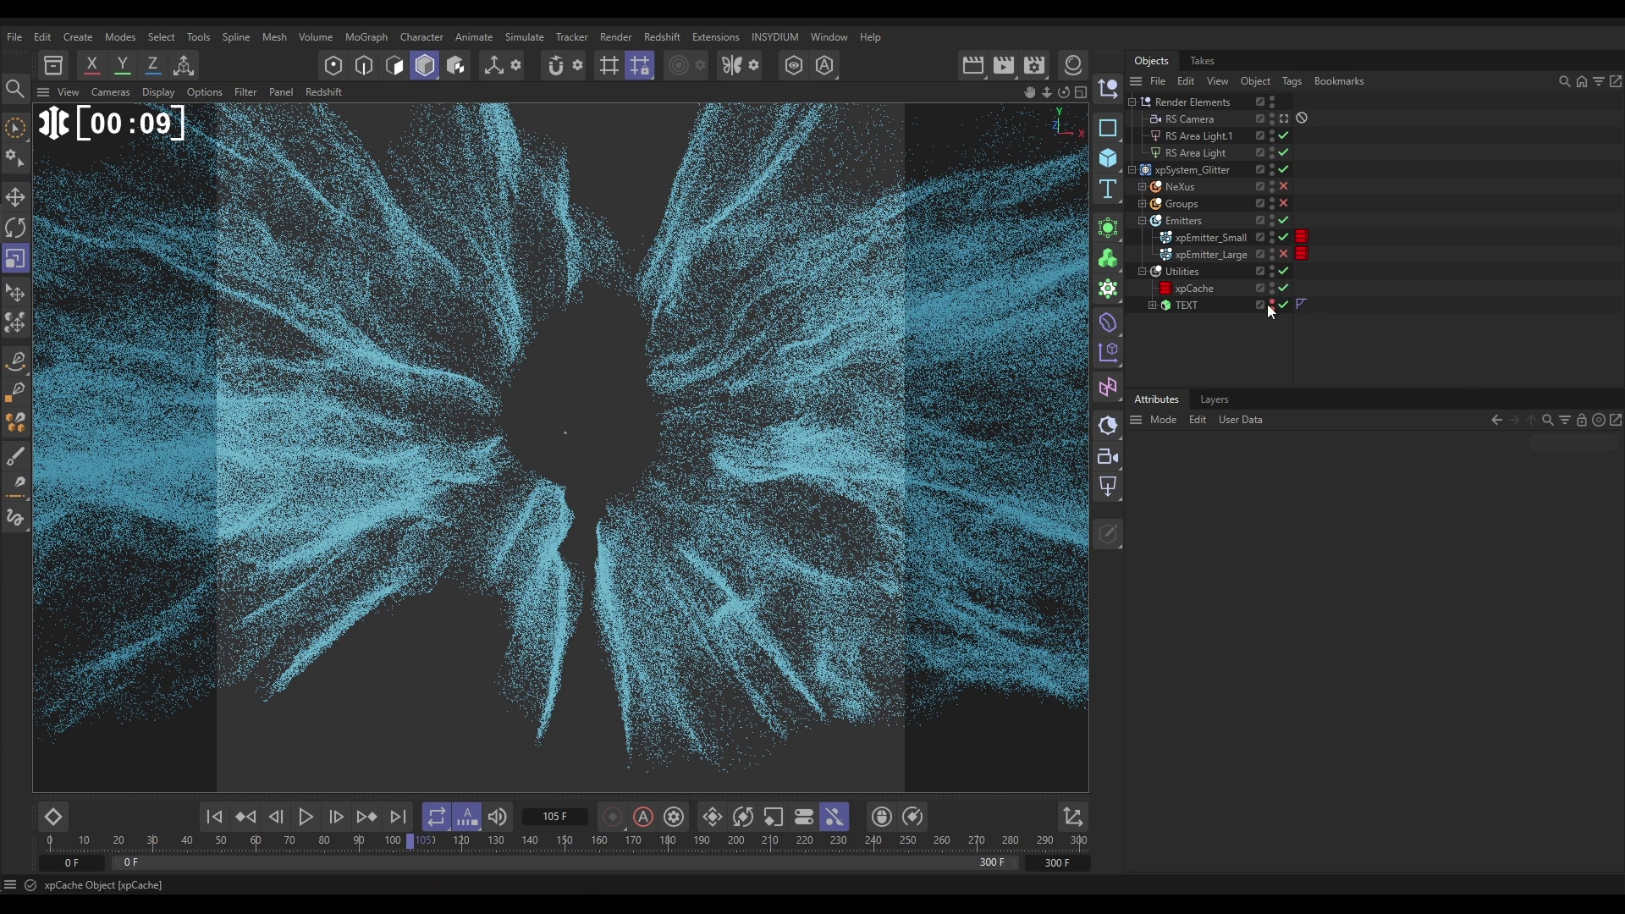
Select the emitters and check each one's Emission shot count
click(1212, 242)
shift+click(1211, 256)
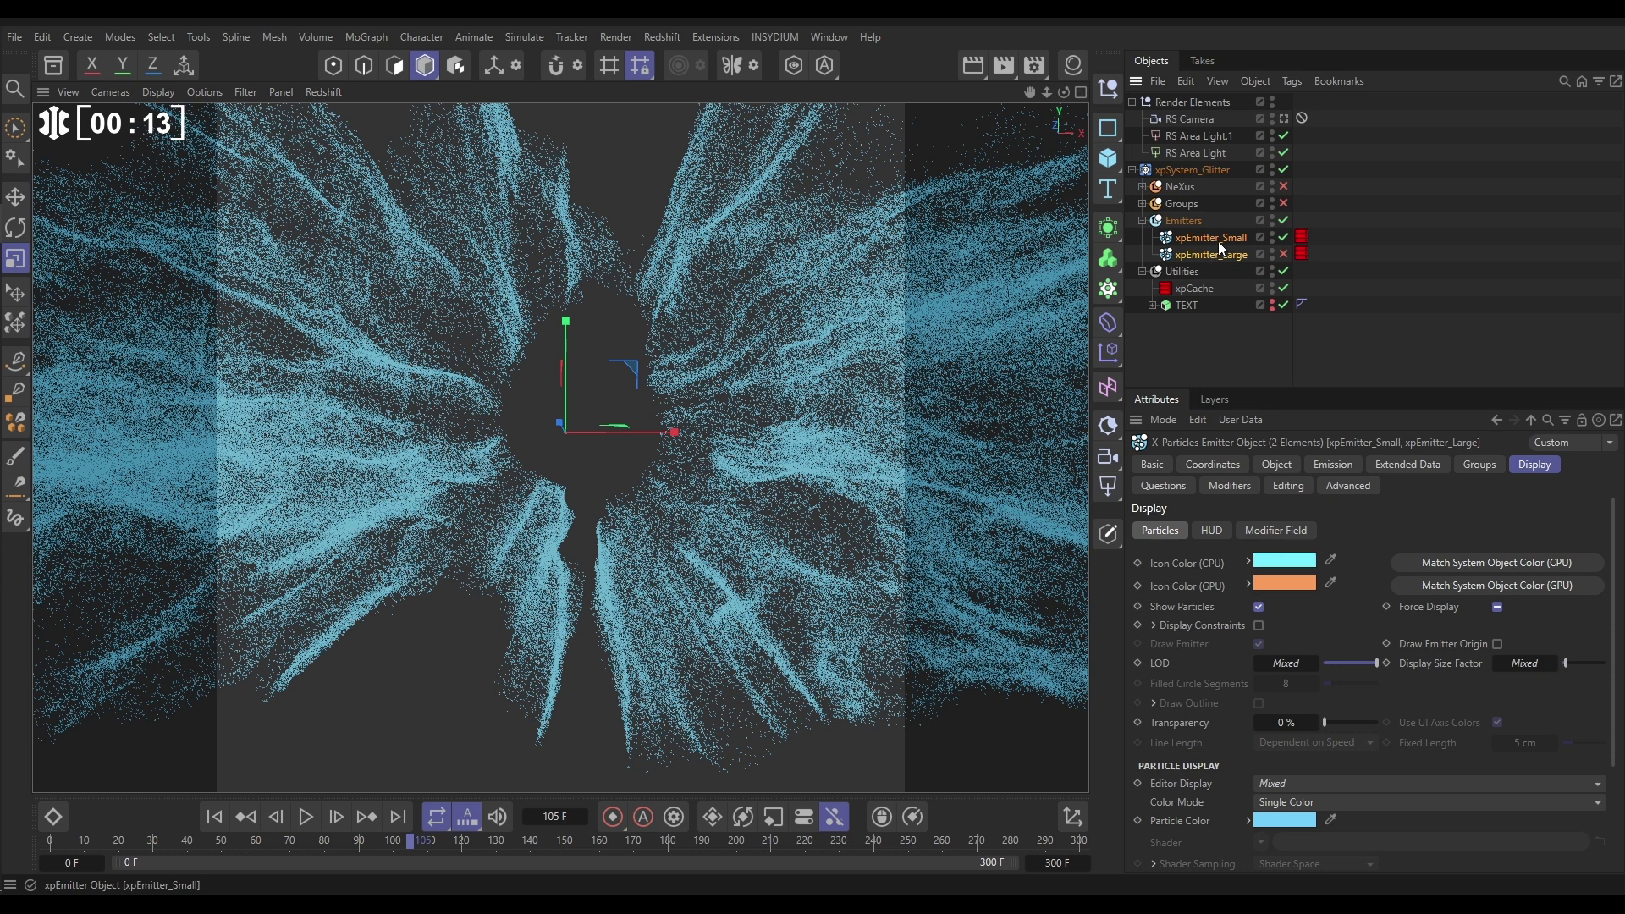
click(1219, 243)
click(1330, 469)
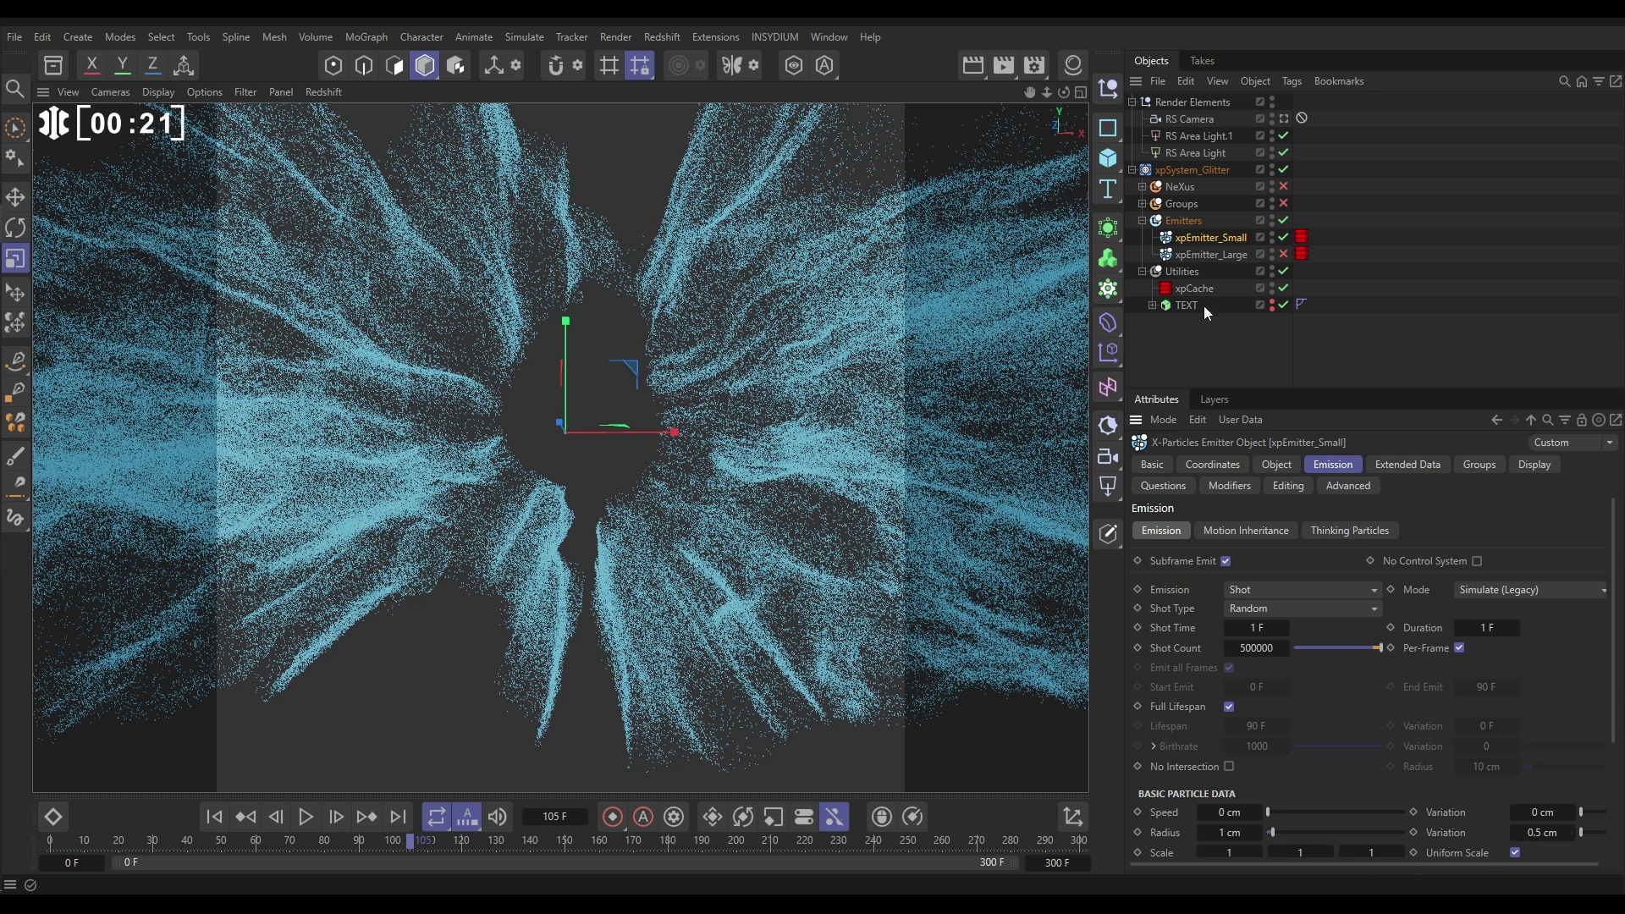
click(1205, 255)
Disable xpEmitter_Small and replay the simulation from the start, pausing at frame 69
click(1284, 254)
click(1284, 237)
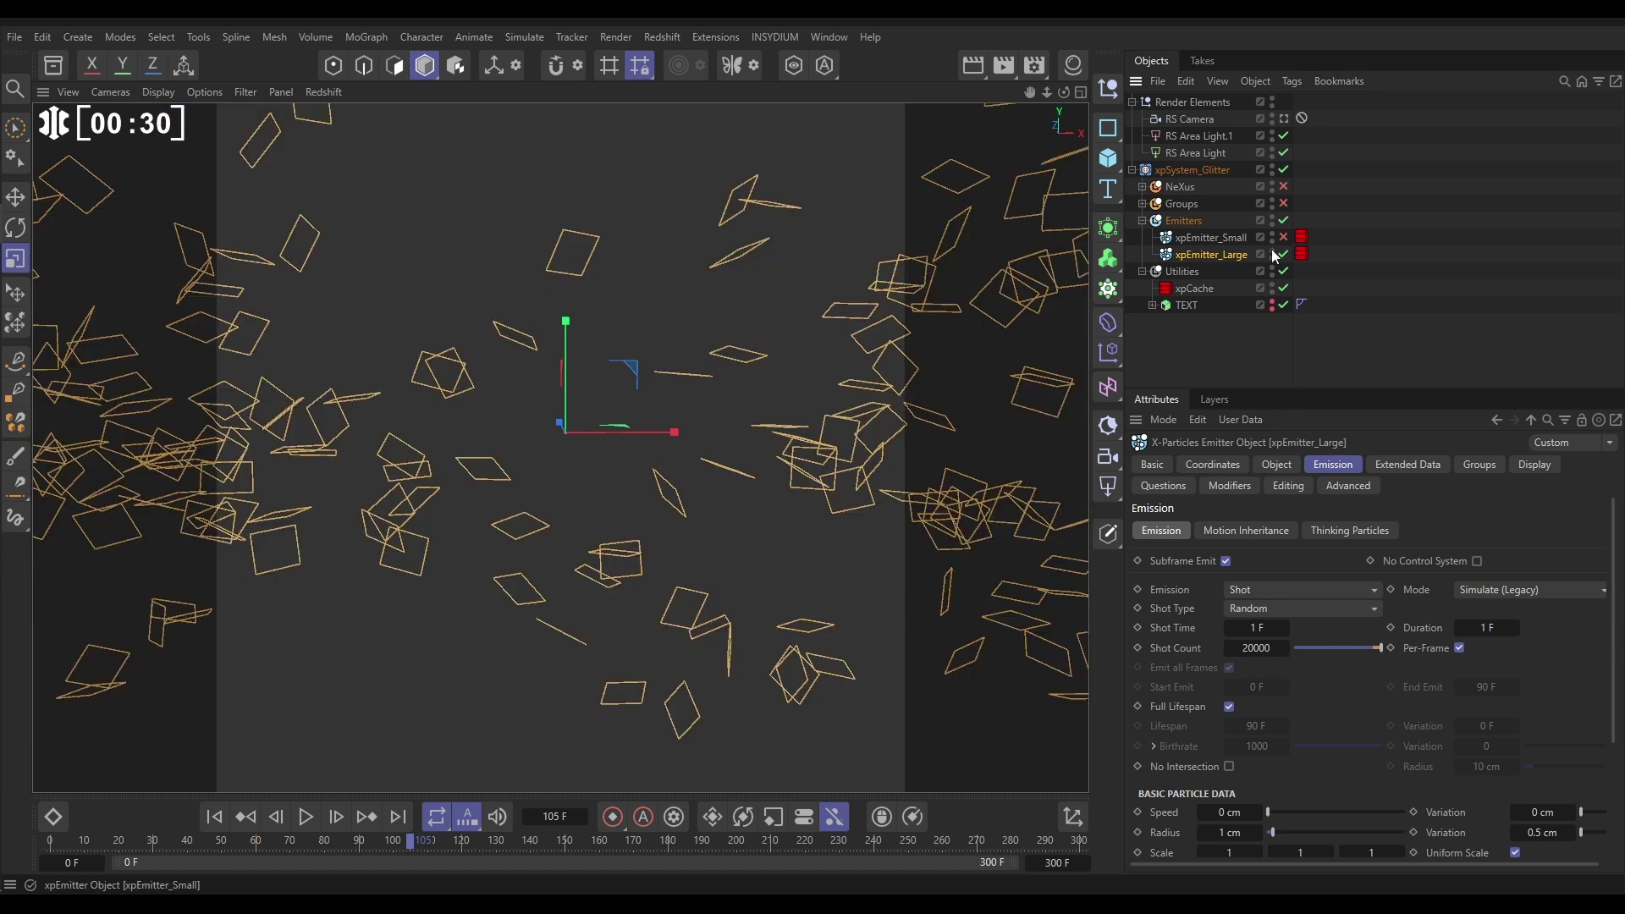
click(216, 818)
click(306, 818)
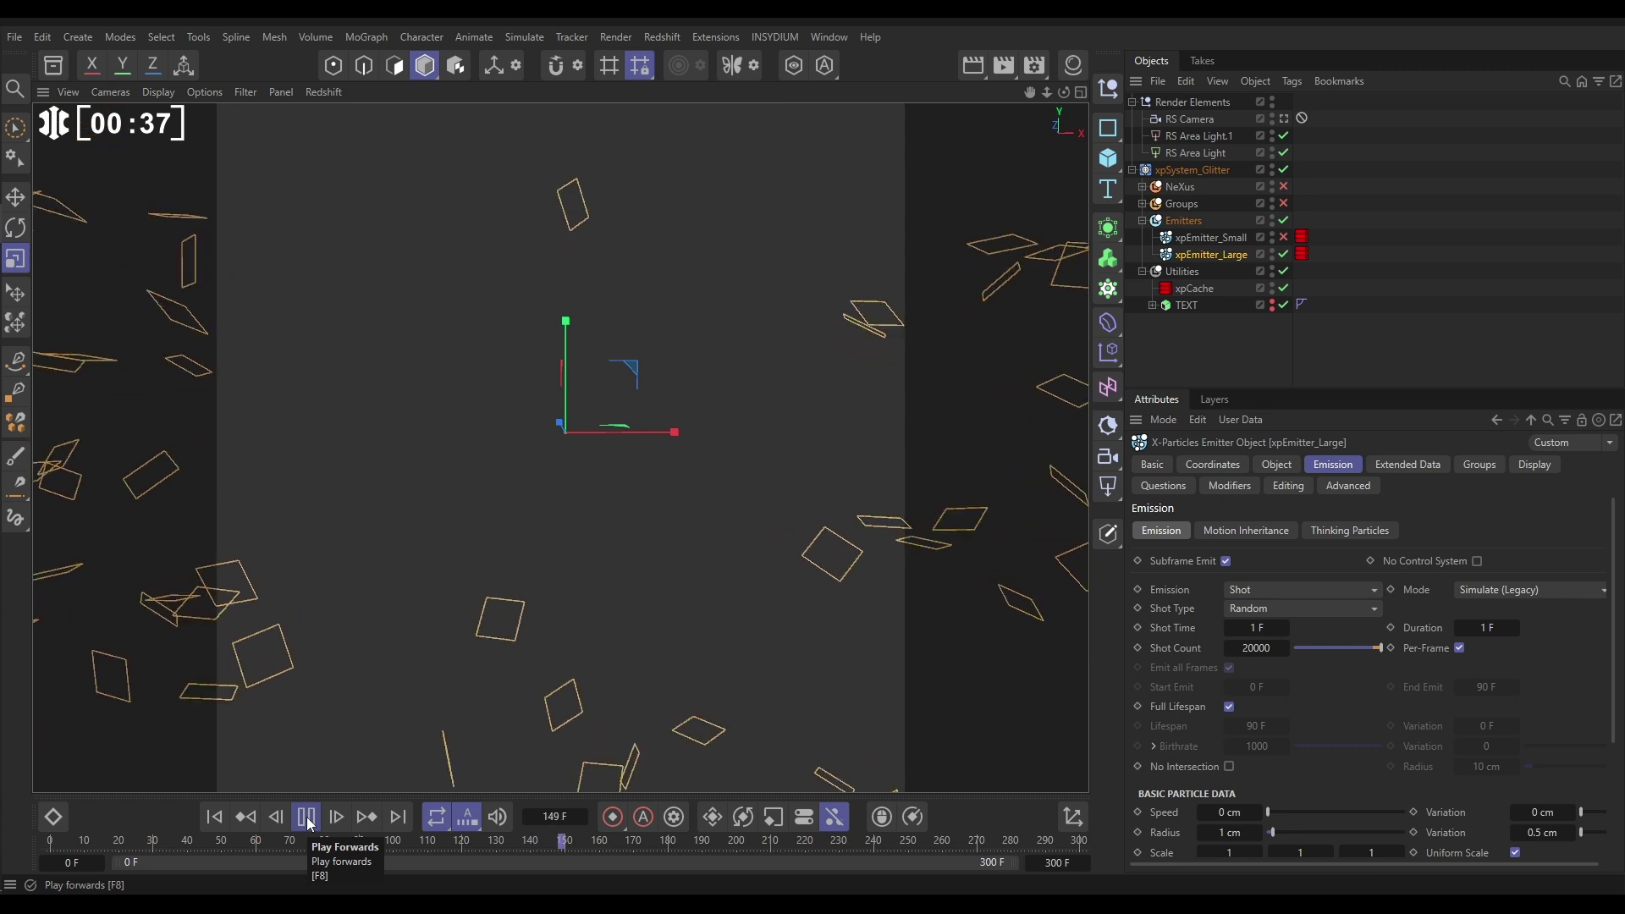
click(307, 818)
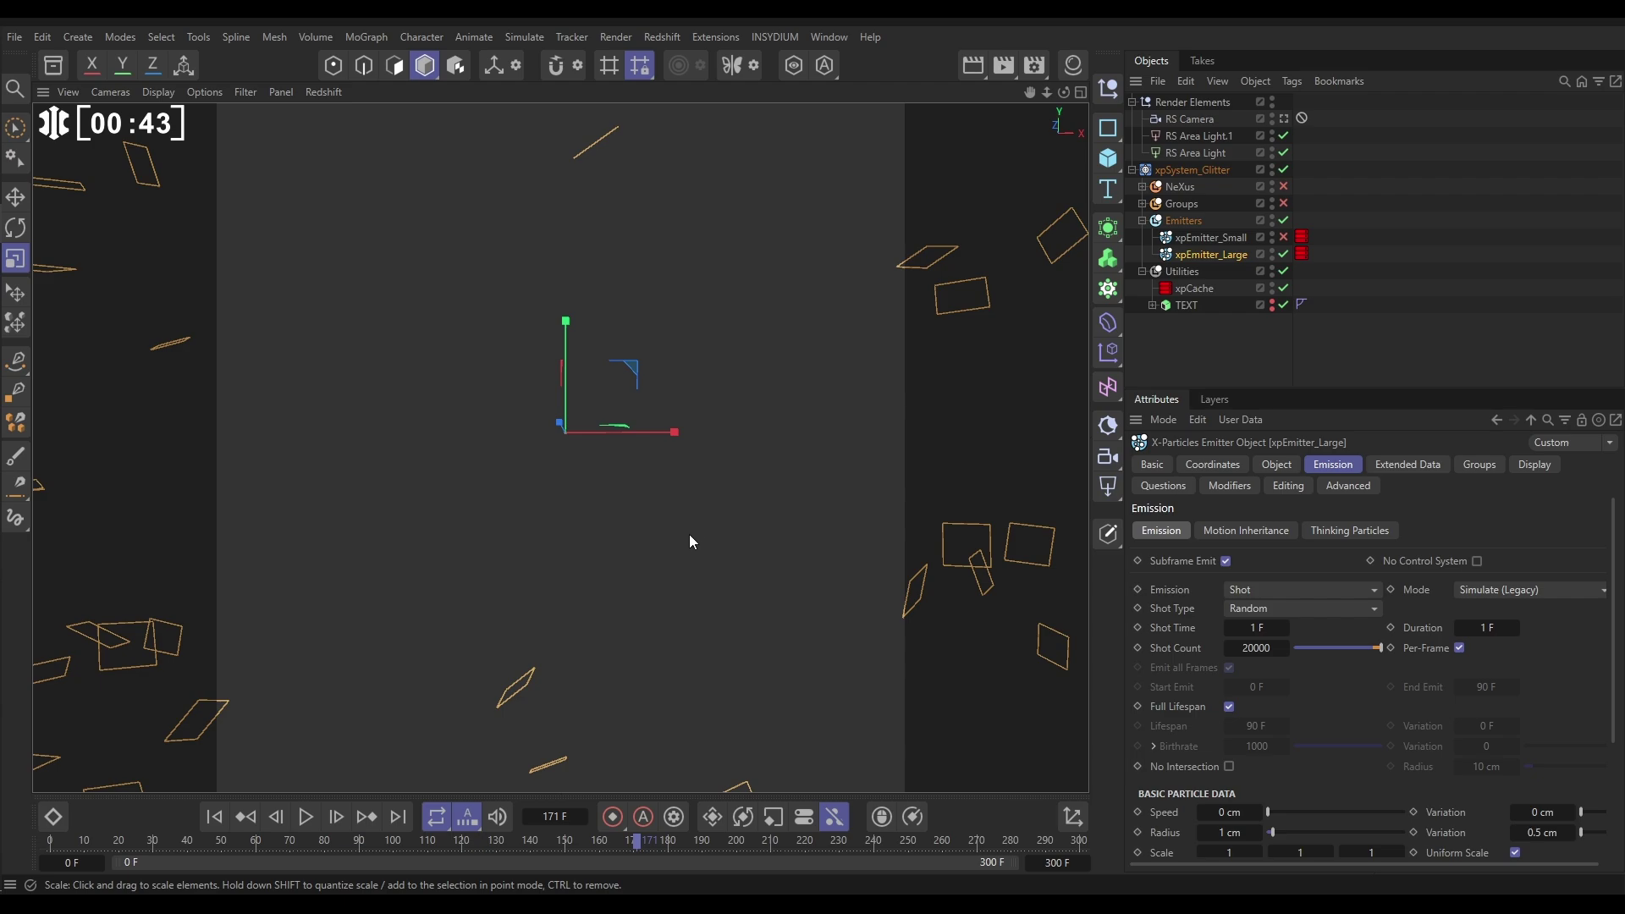
click(214, 817)
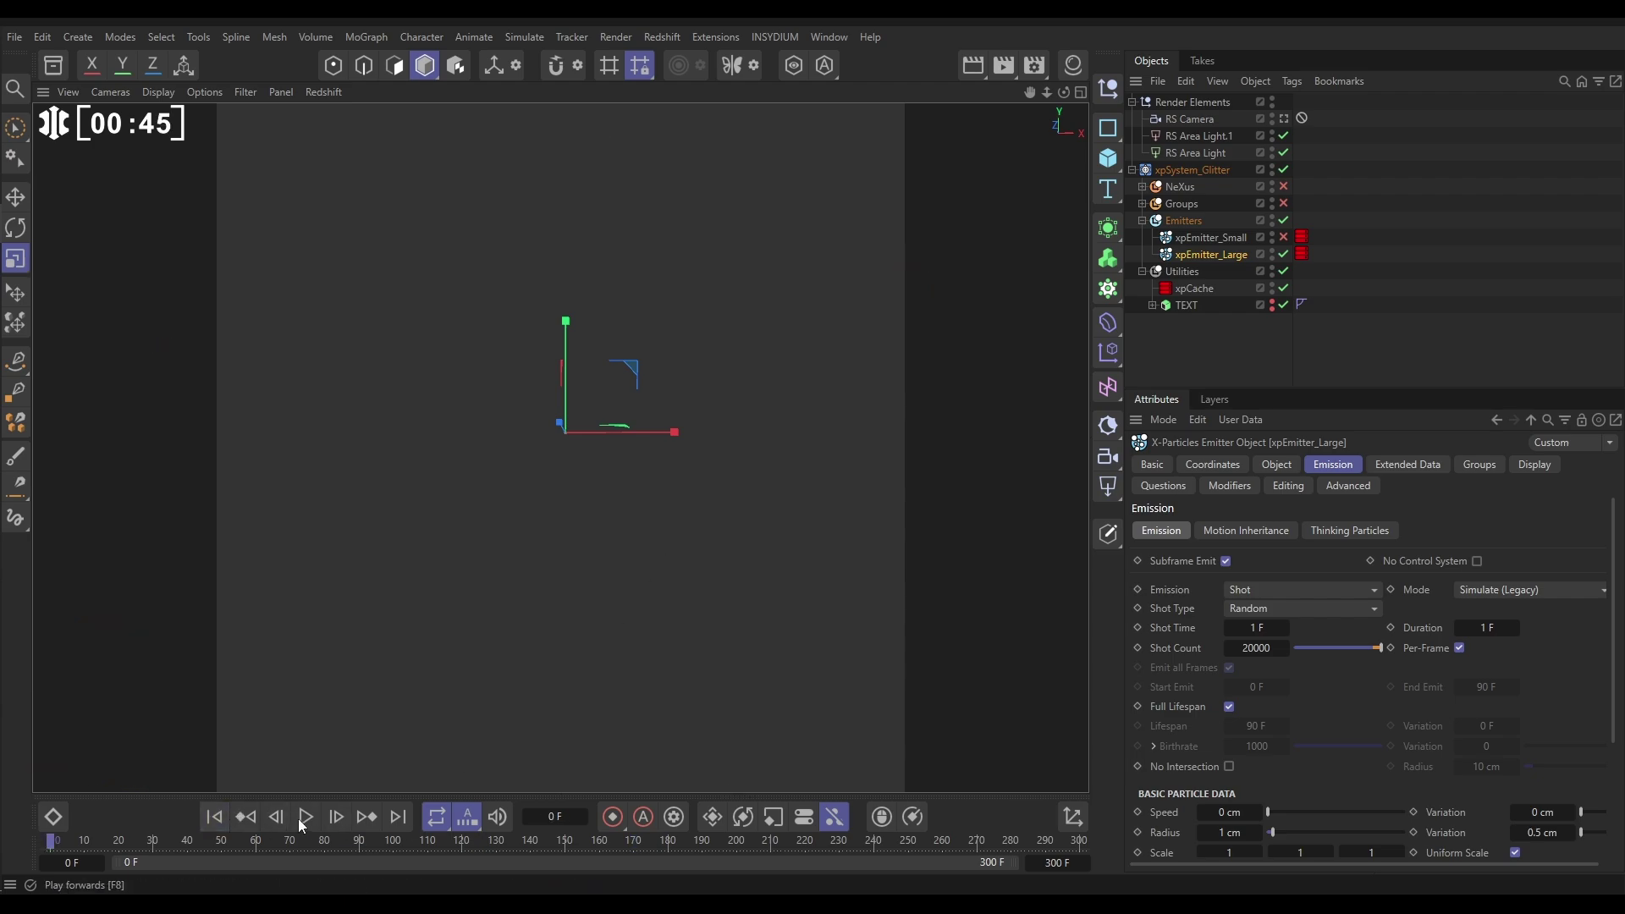
click(307, 816)
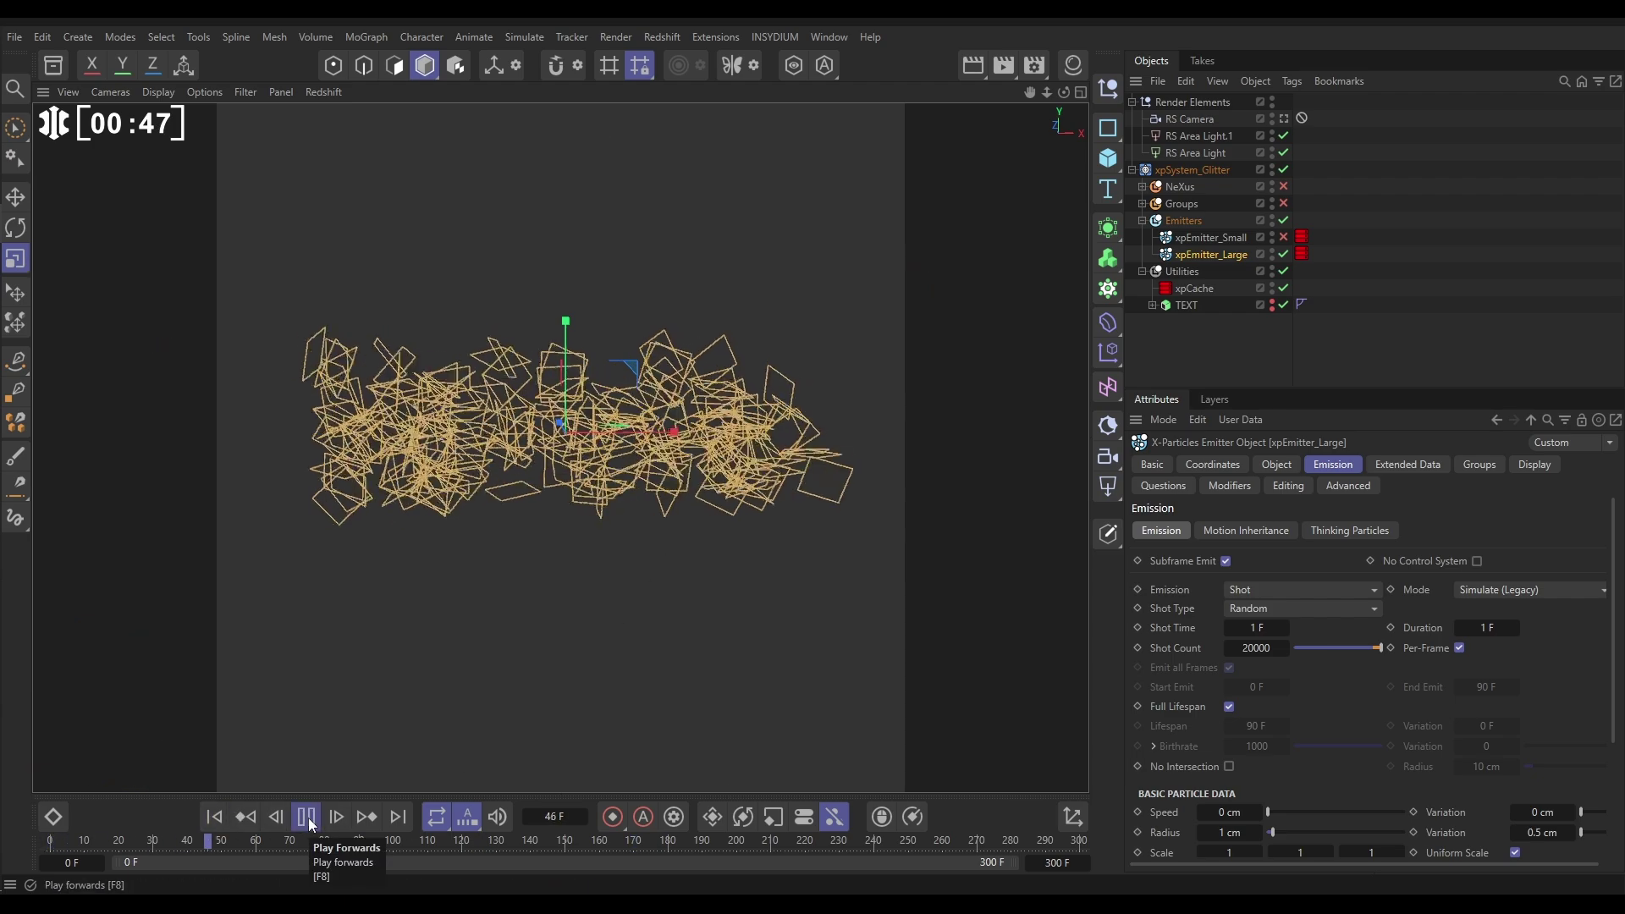
click(308, 818)
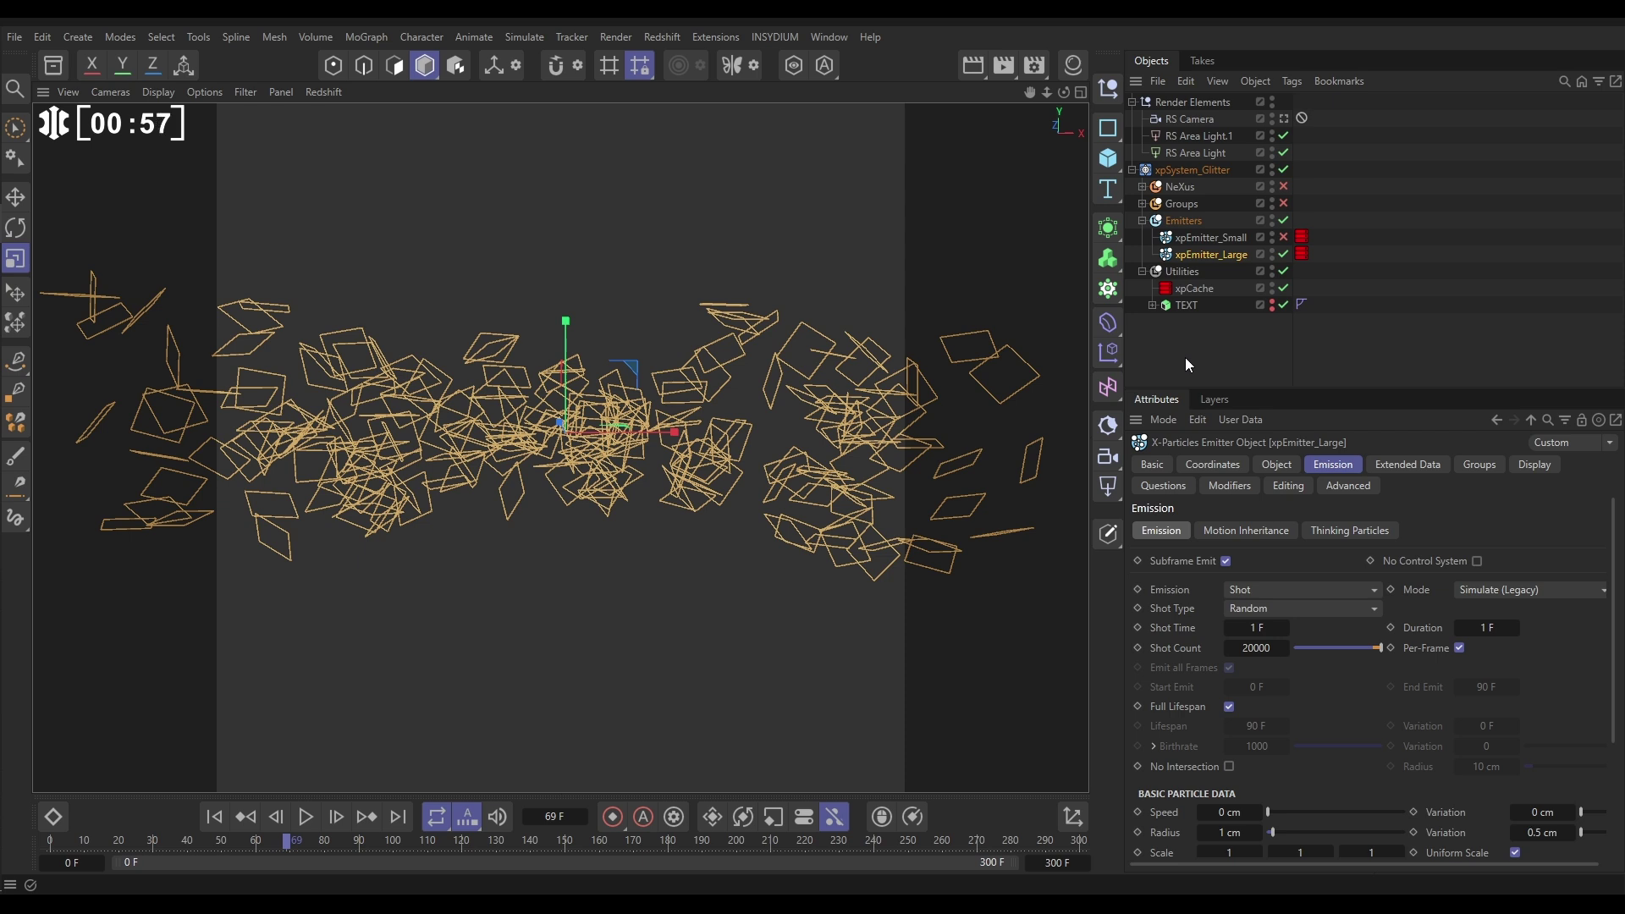
Check xpEmitter_Large's Rotation Data and replay, then re-enable xpEmitter_Small and rewind to frame 0
click(1405, 464)
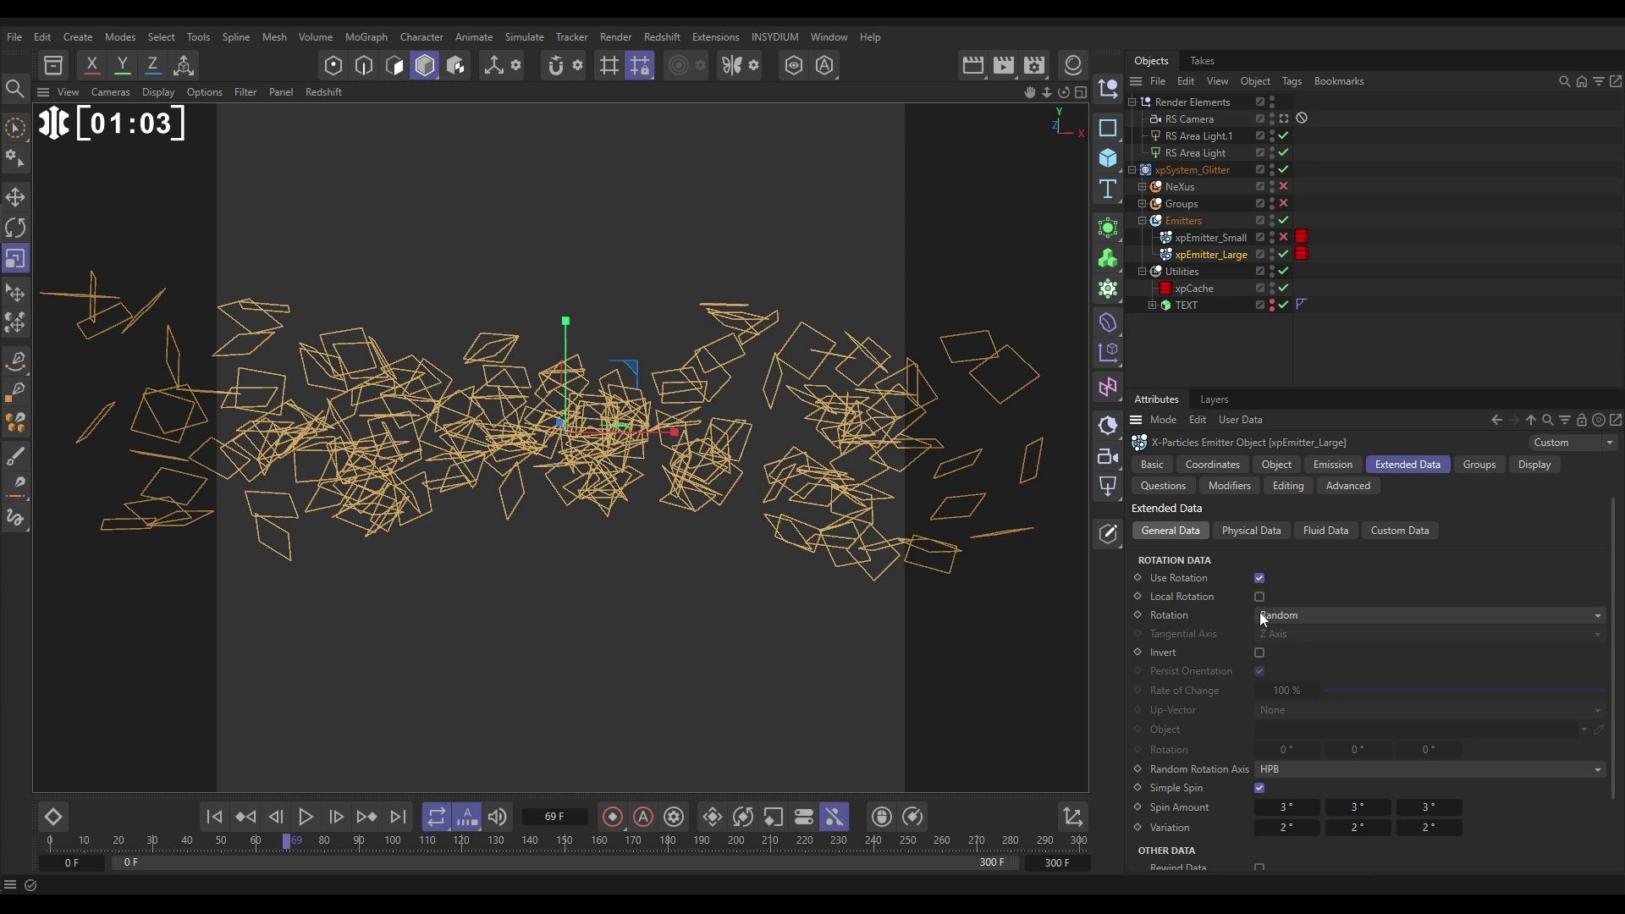
click(214, 816)
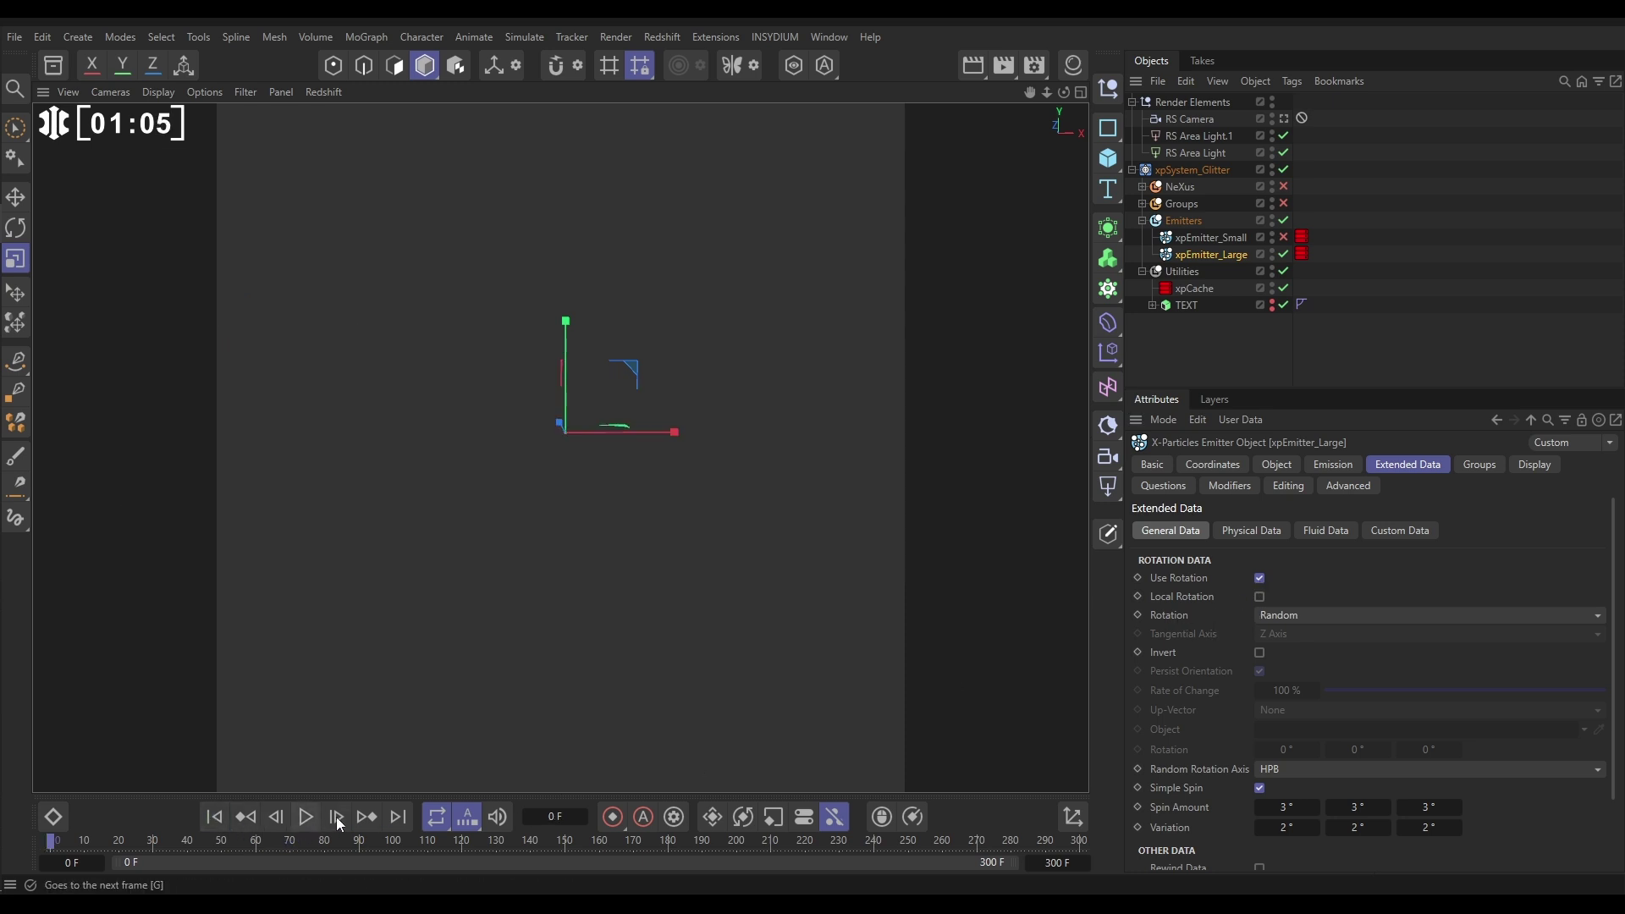
click(337, 816)
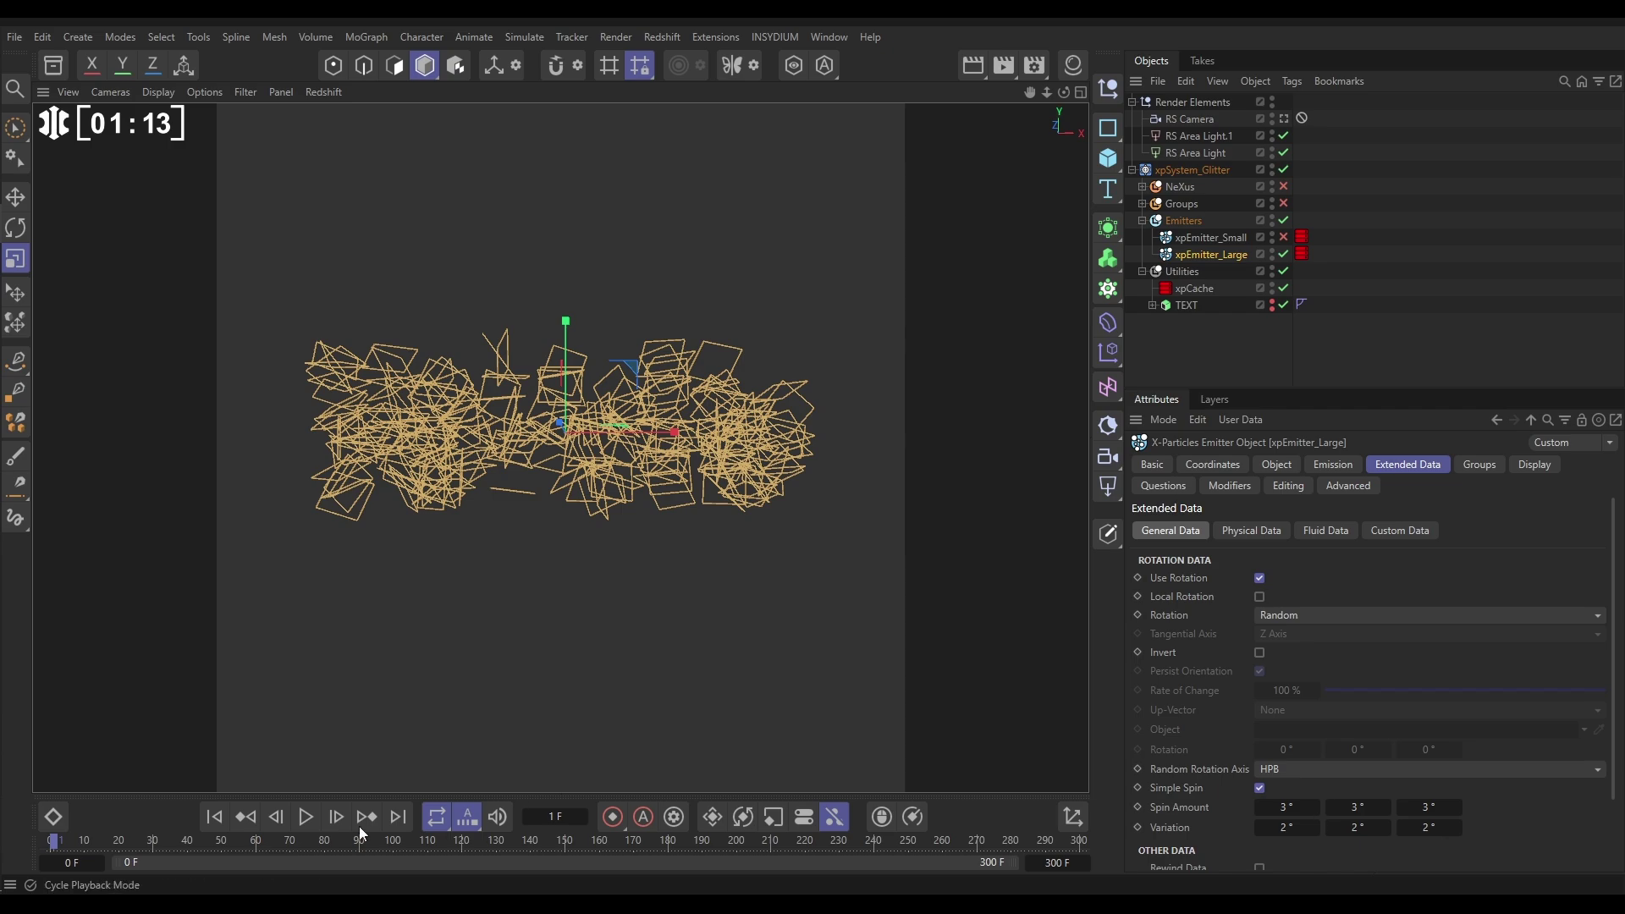
click(307, 817)
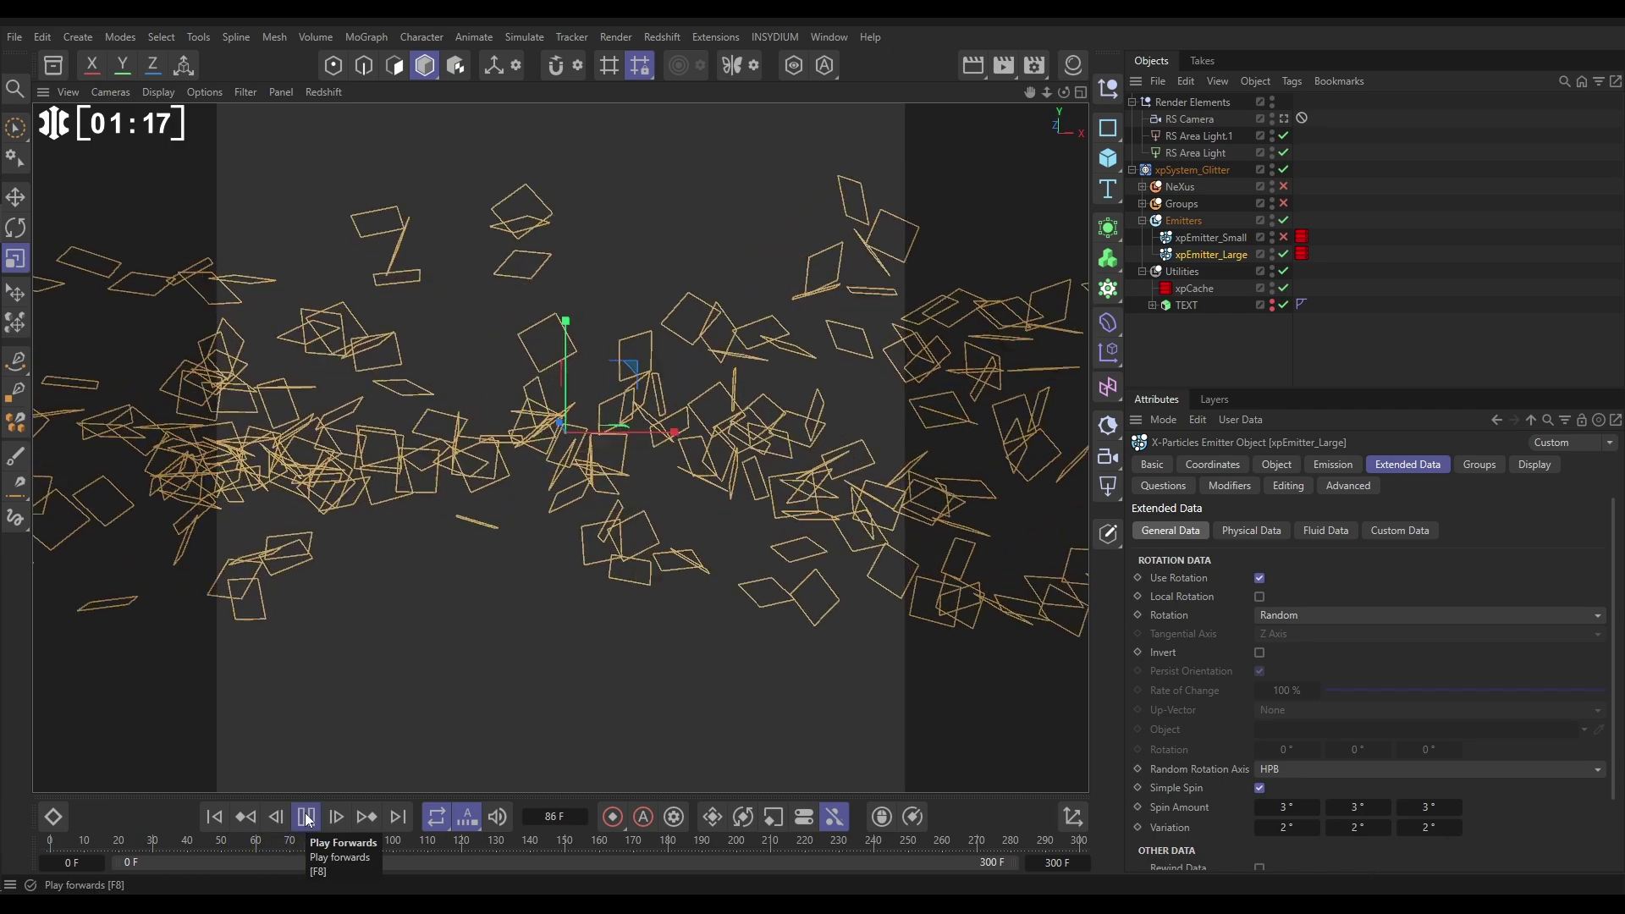
click(306, 817)
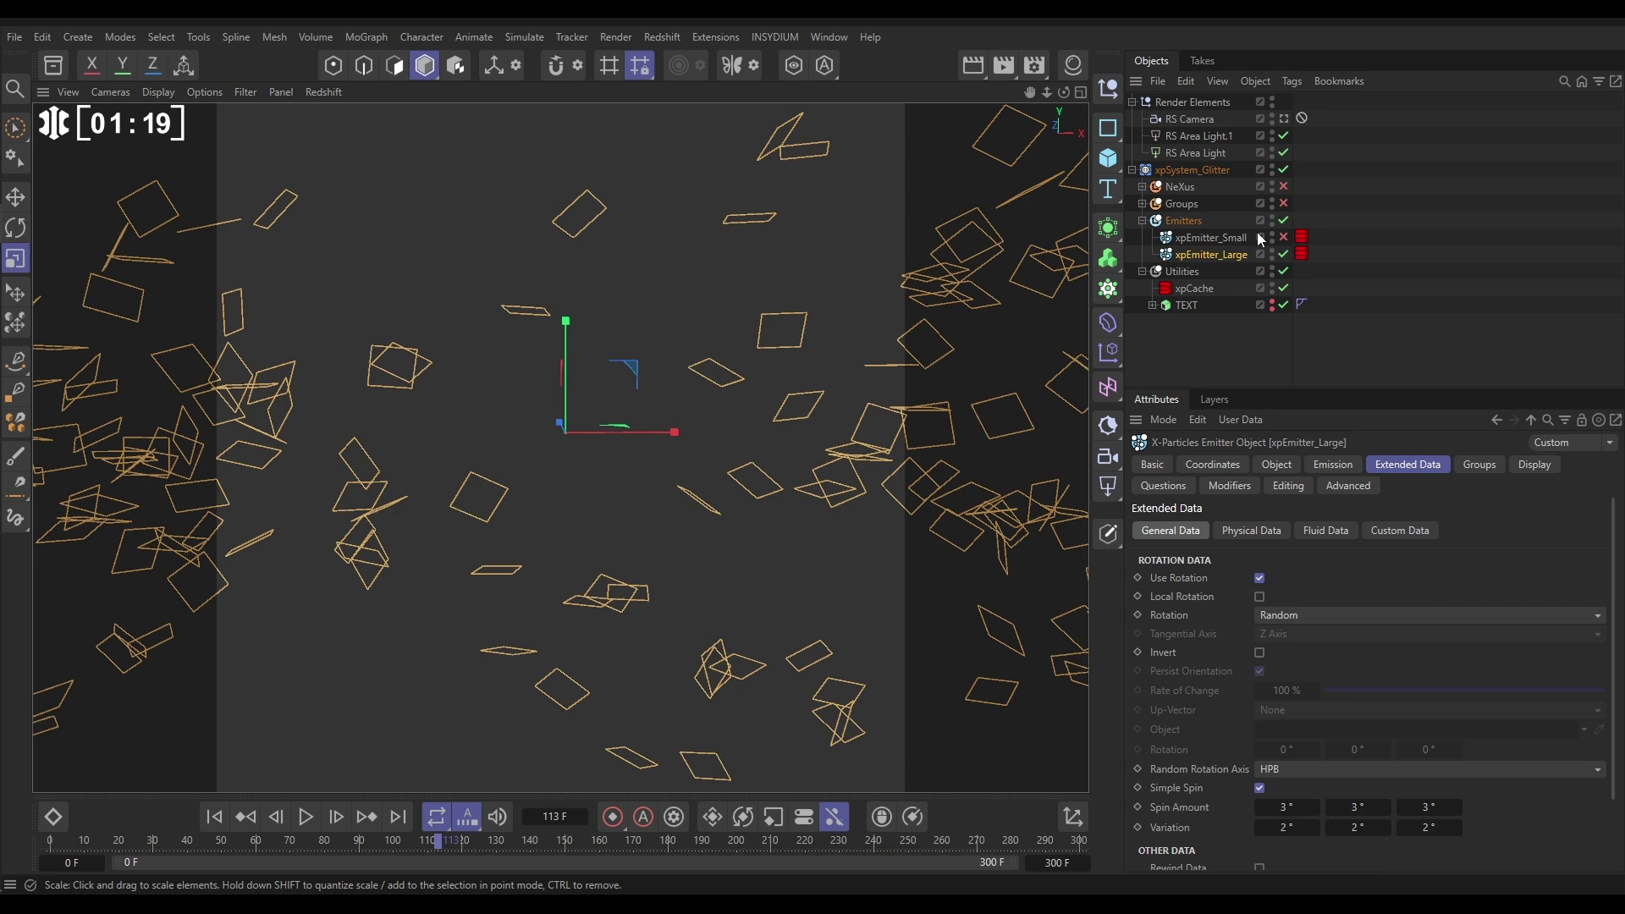
click(1284, 237)
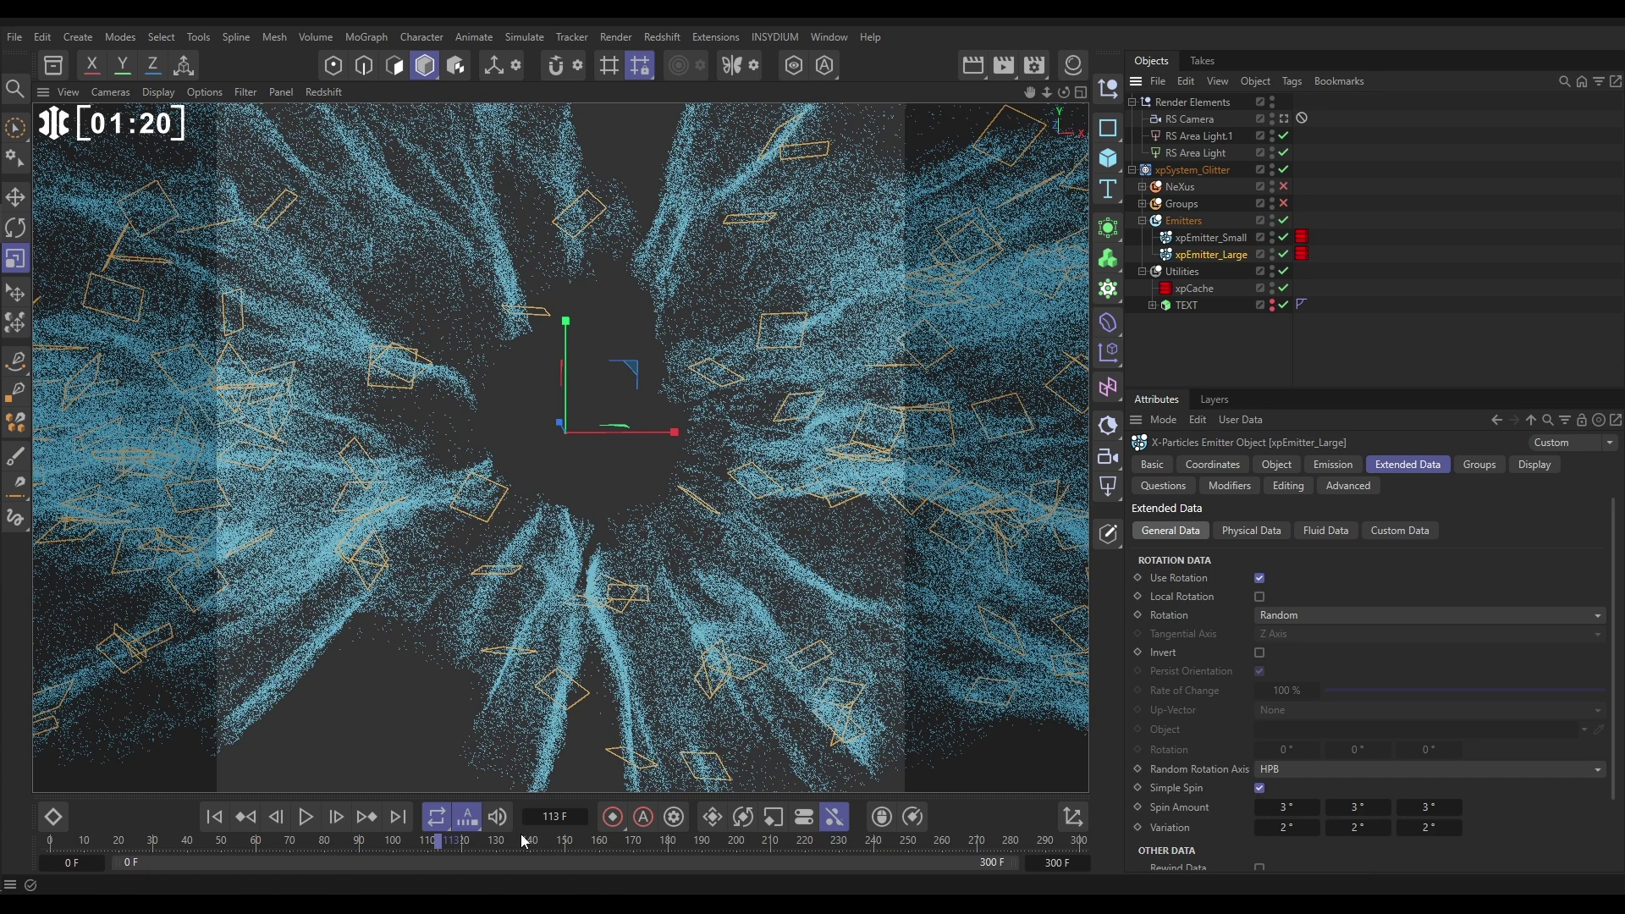
click(215, 817)
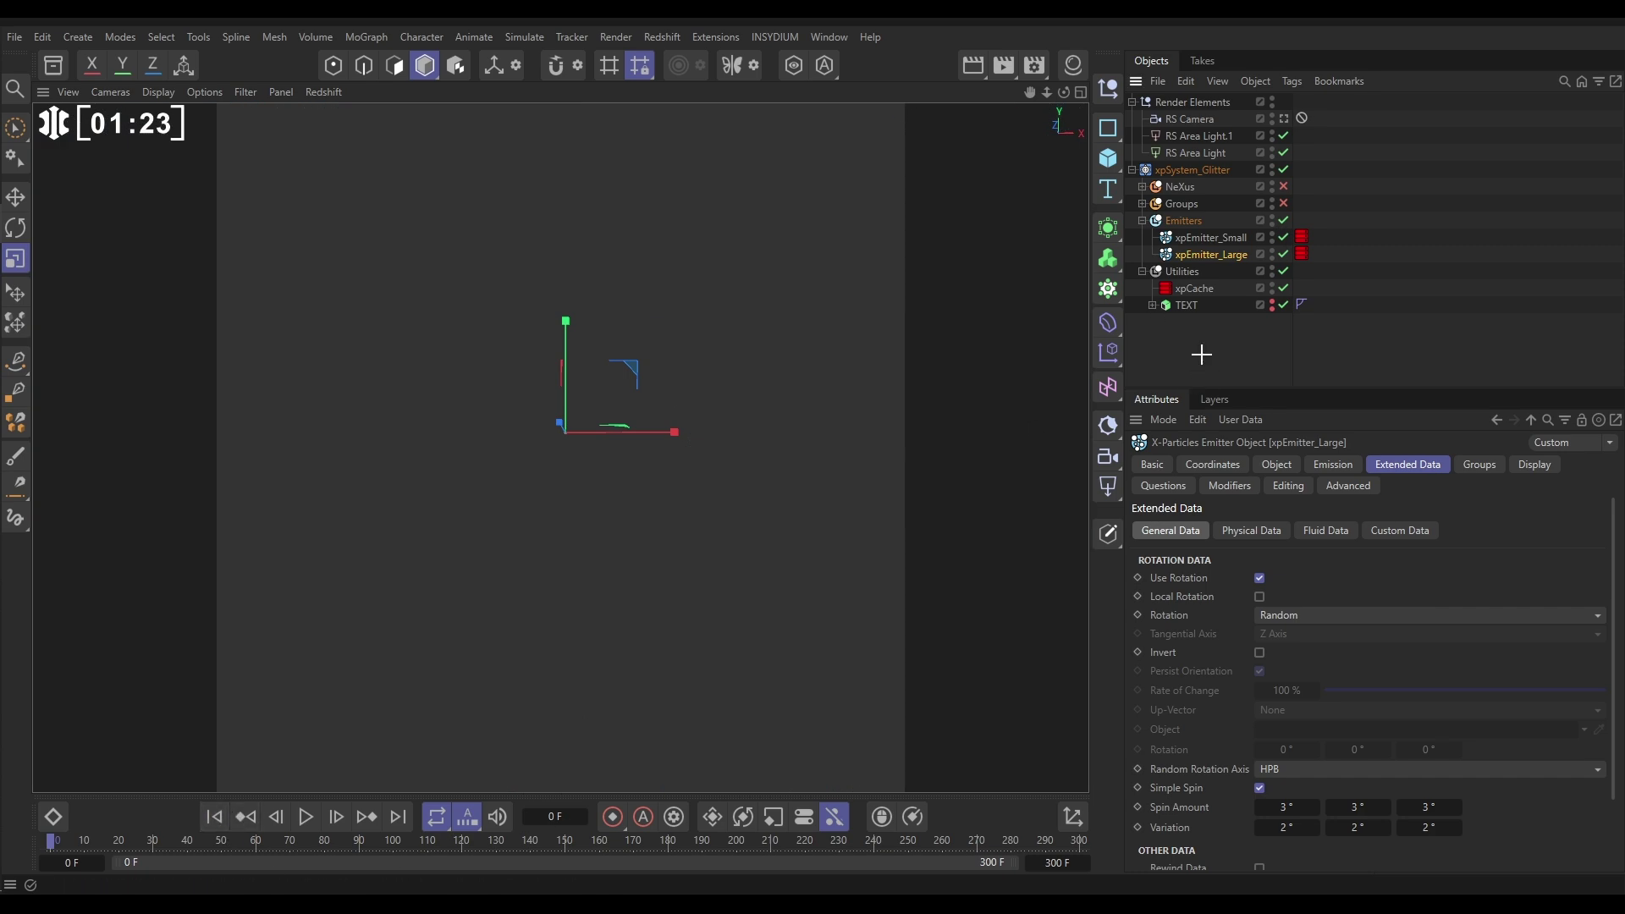
click(1202, 354)
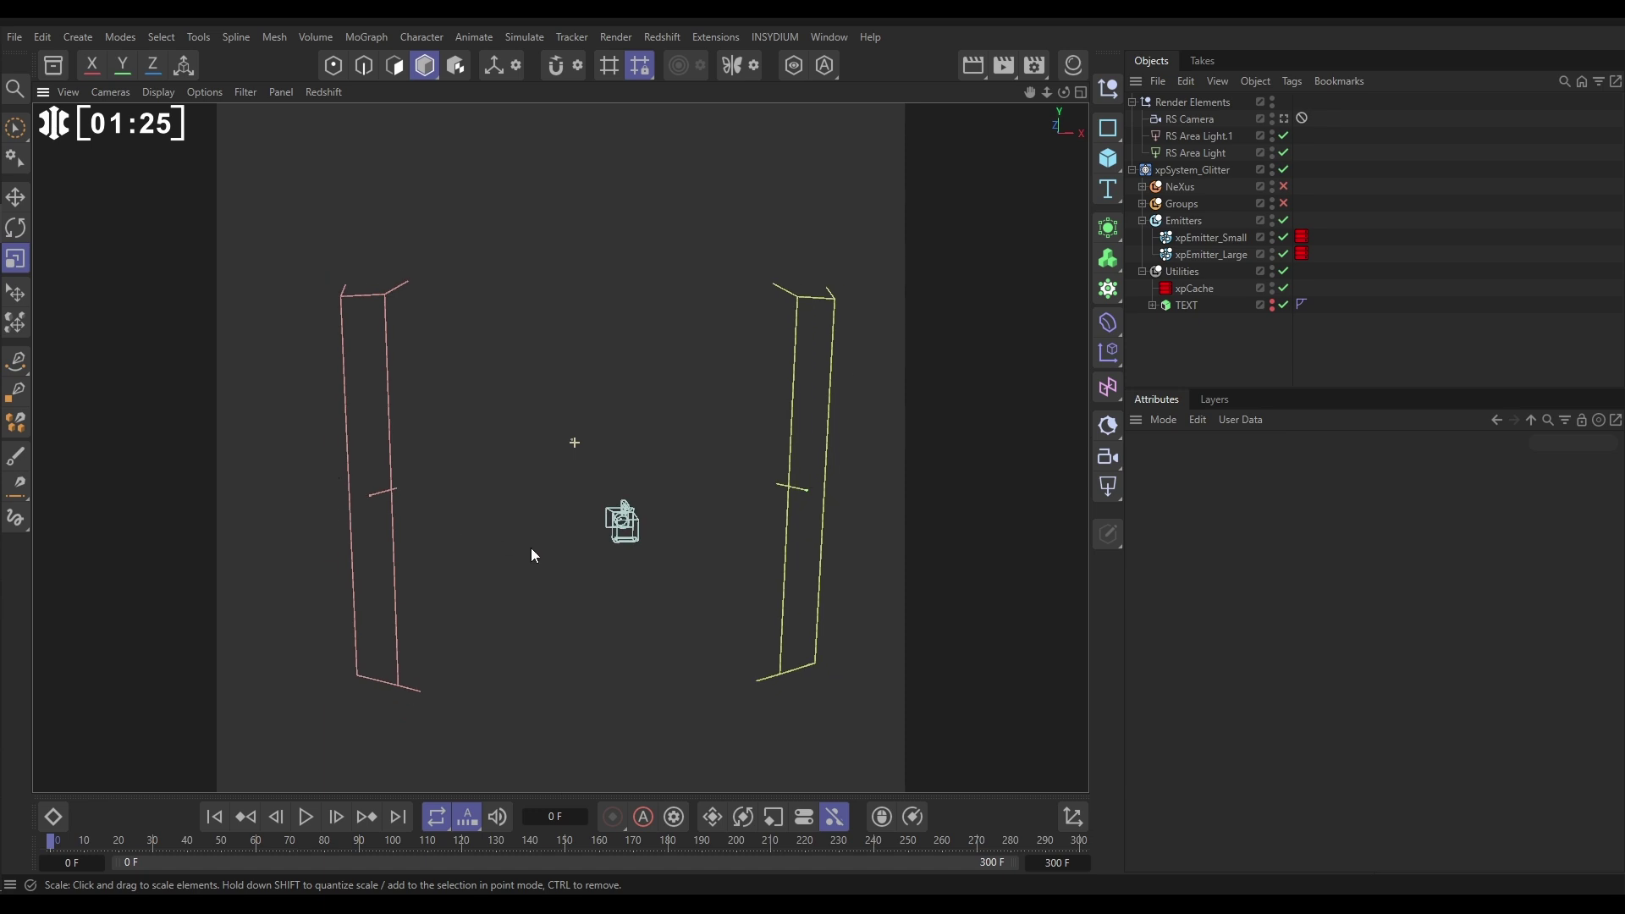
click(255, 840)
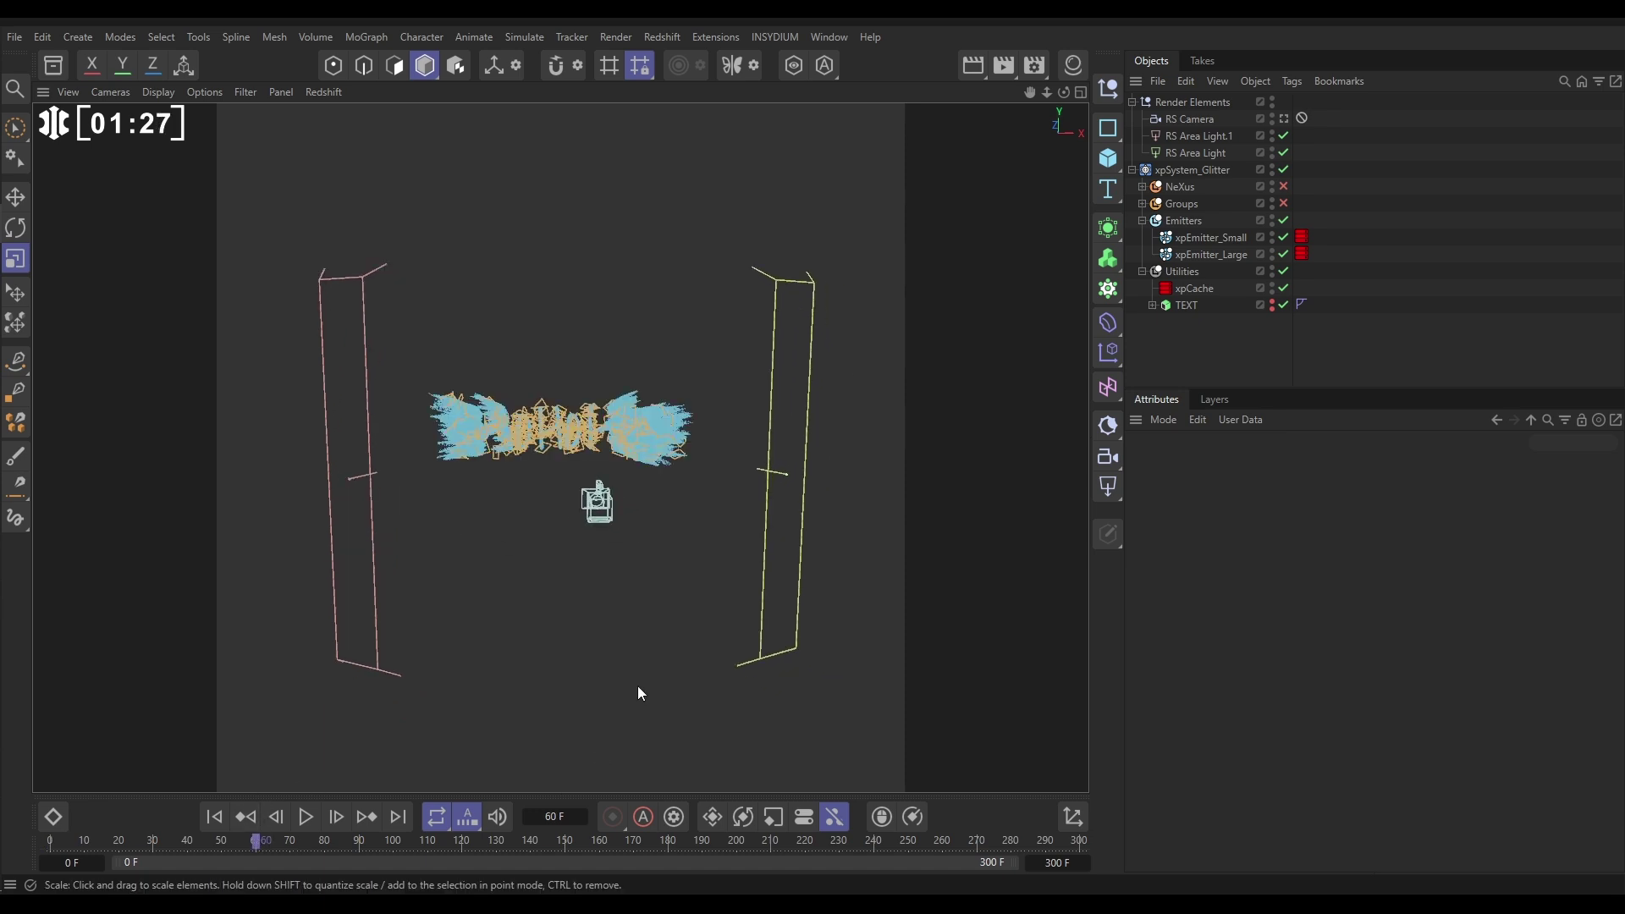
mouse_move(608, 511)
alt+mouse_down()
mouse_move(682, 553)
mouse_move(634, 525)
alt+mouse_up()
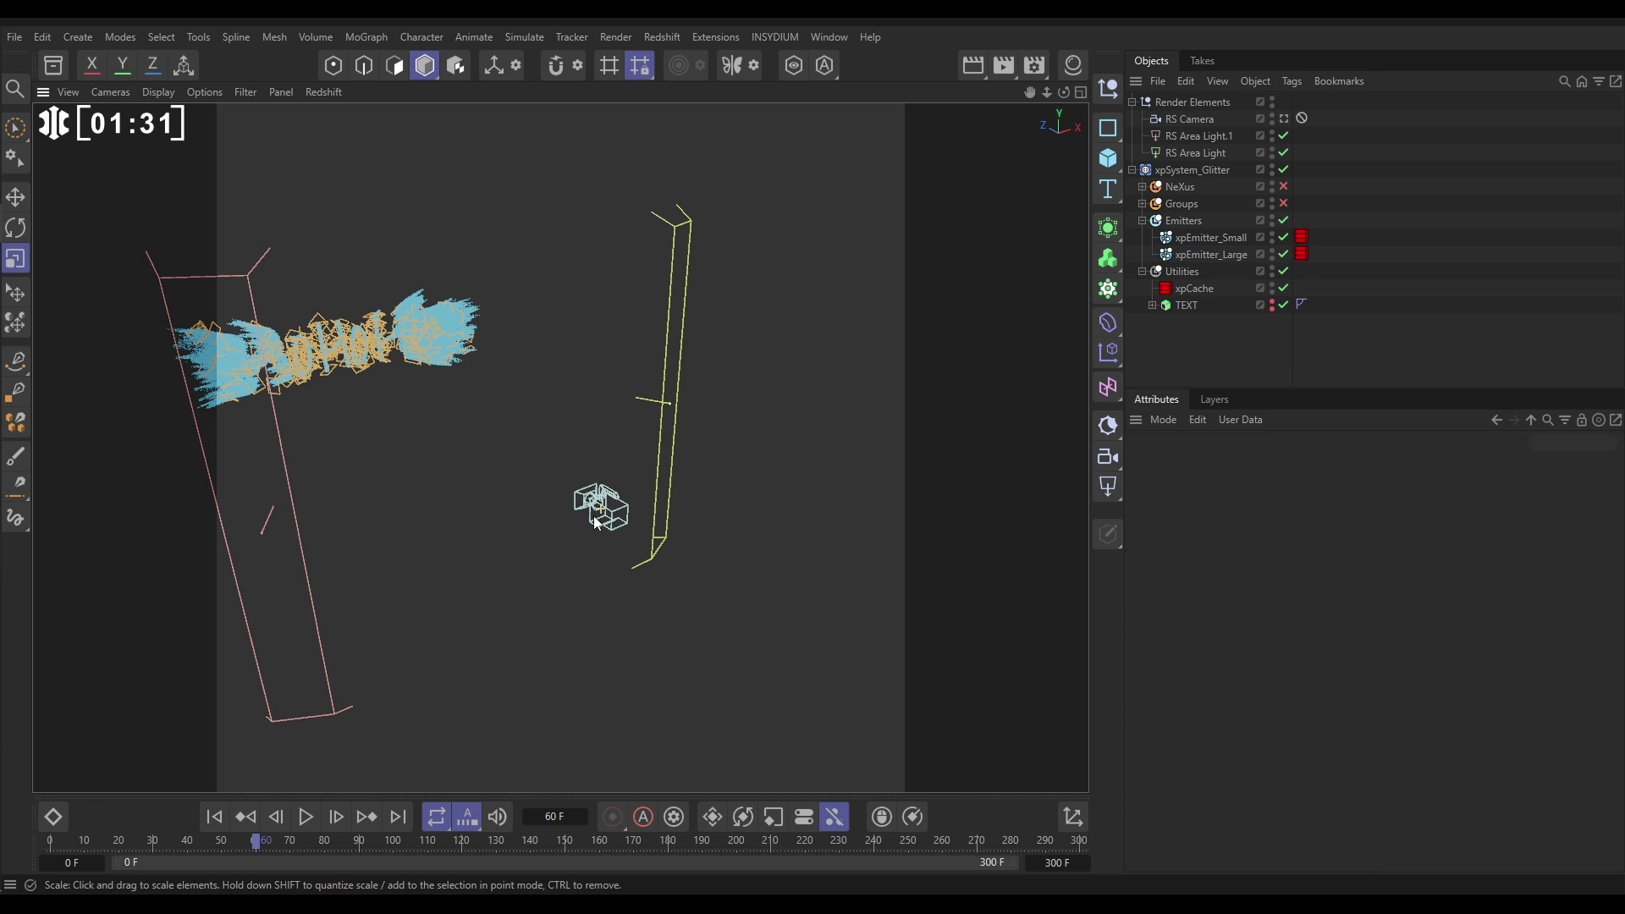
alt+drag(598, 524, 735, 501)
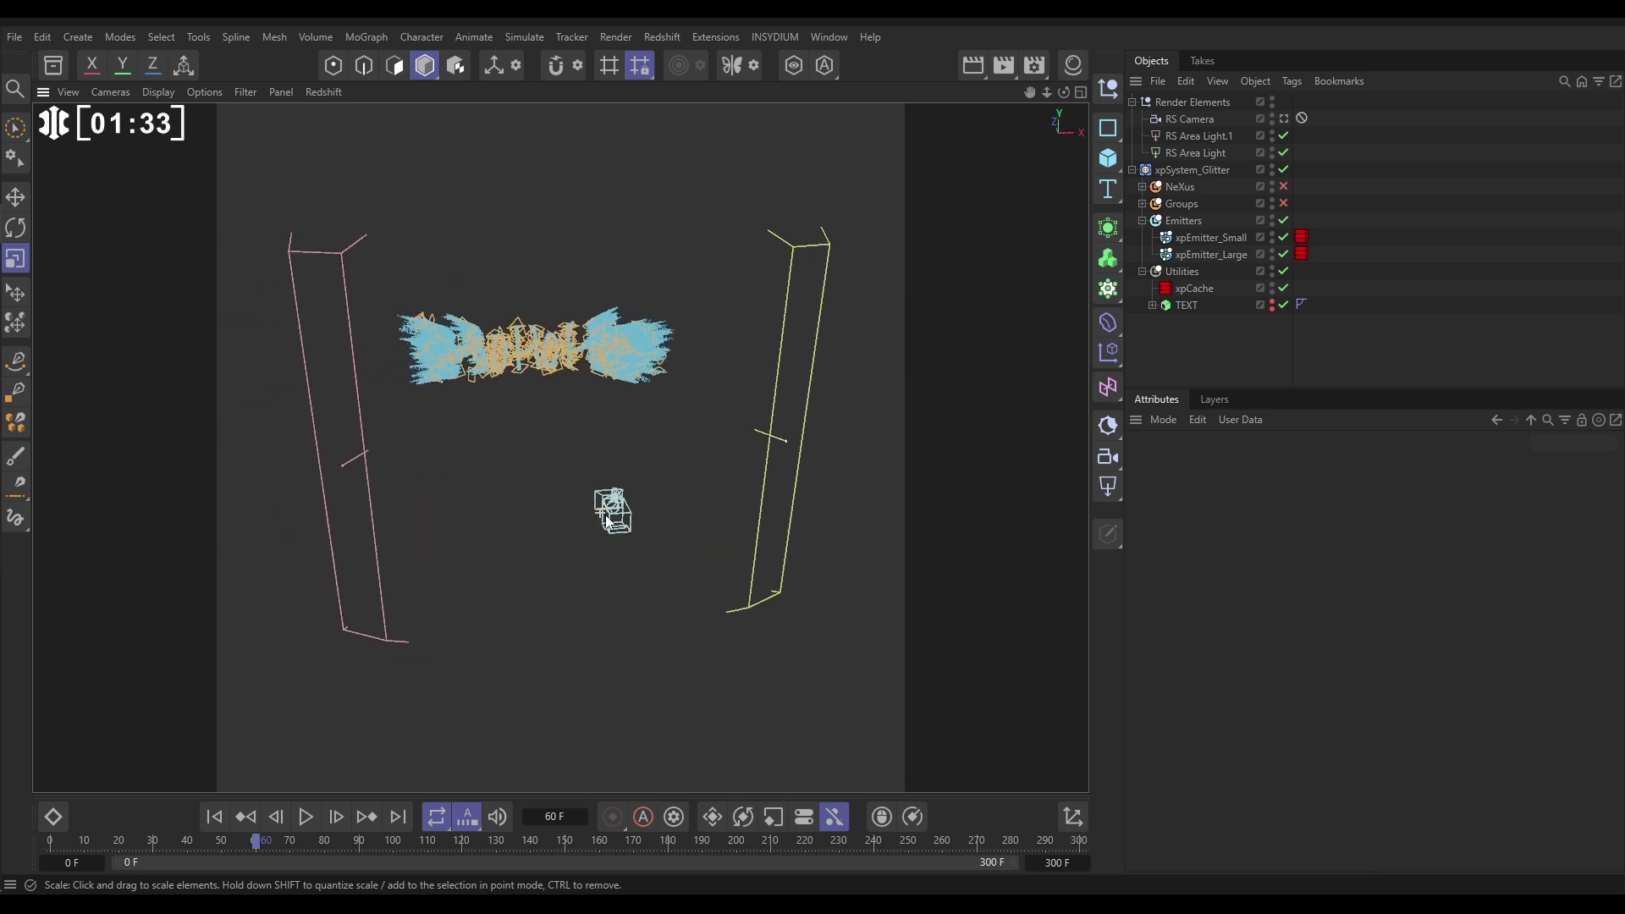
alt+drag(608, 520, 668, 495)
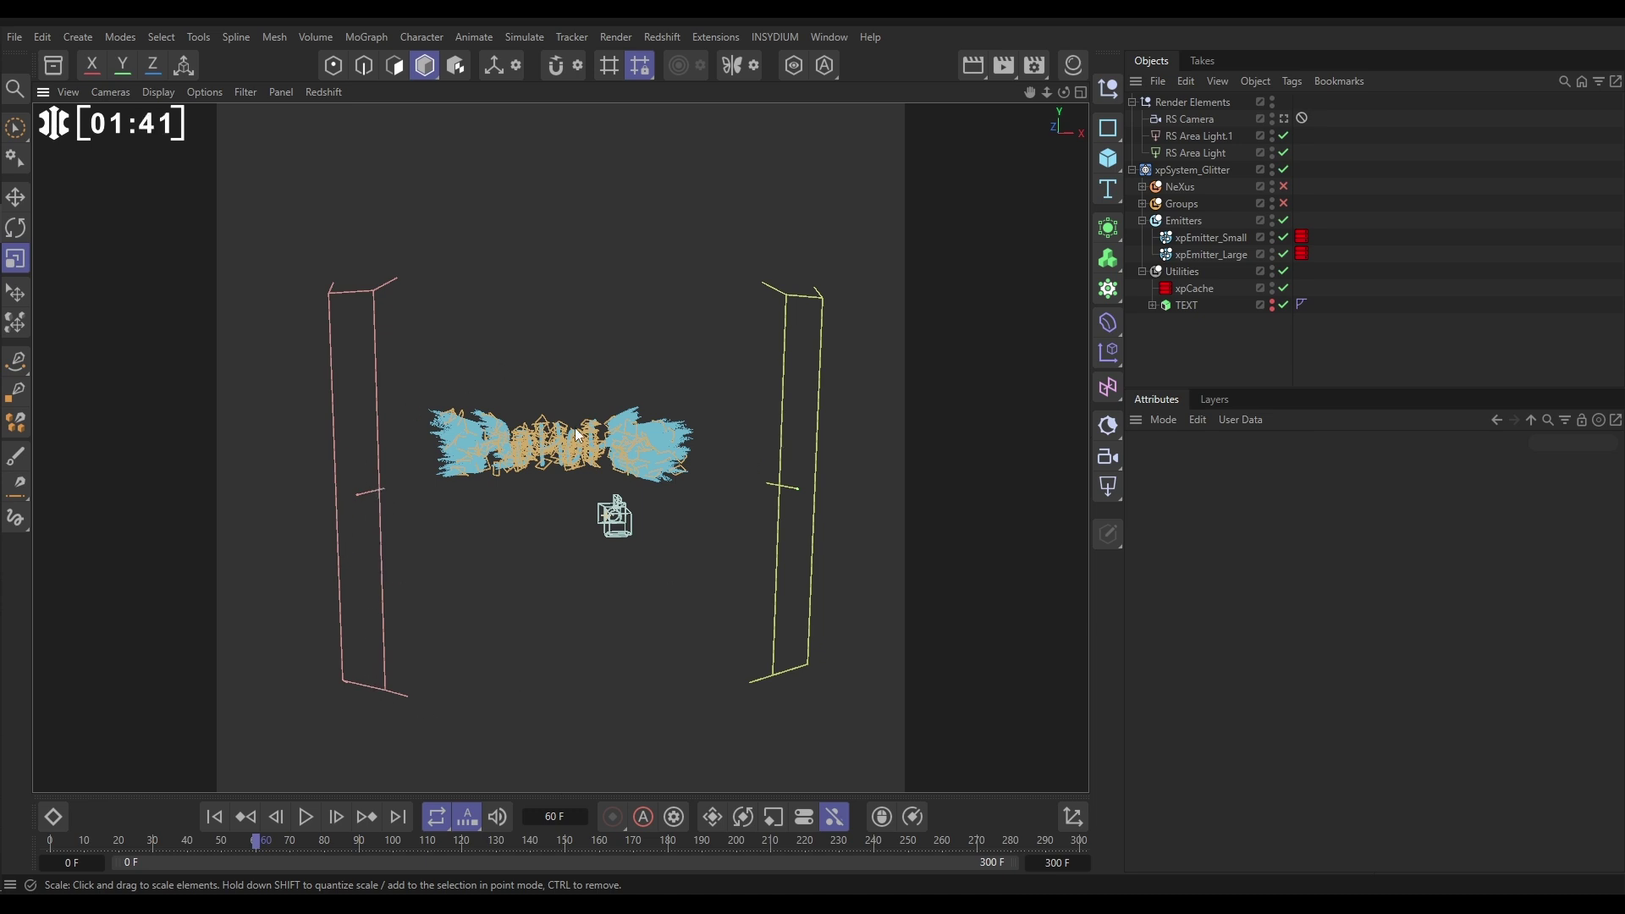
alt+drag(619, 552, 656, 562)
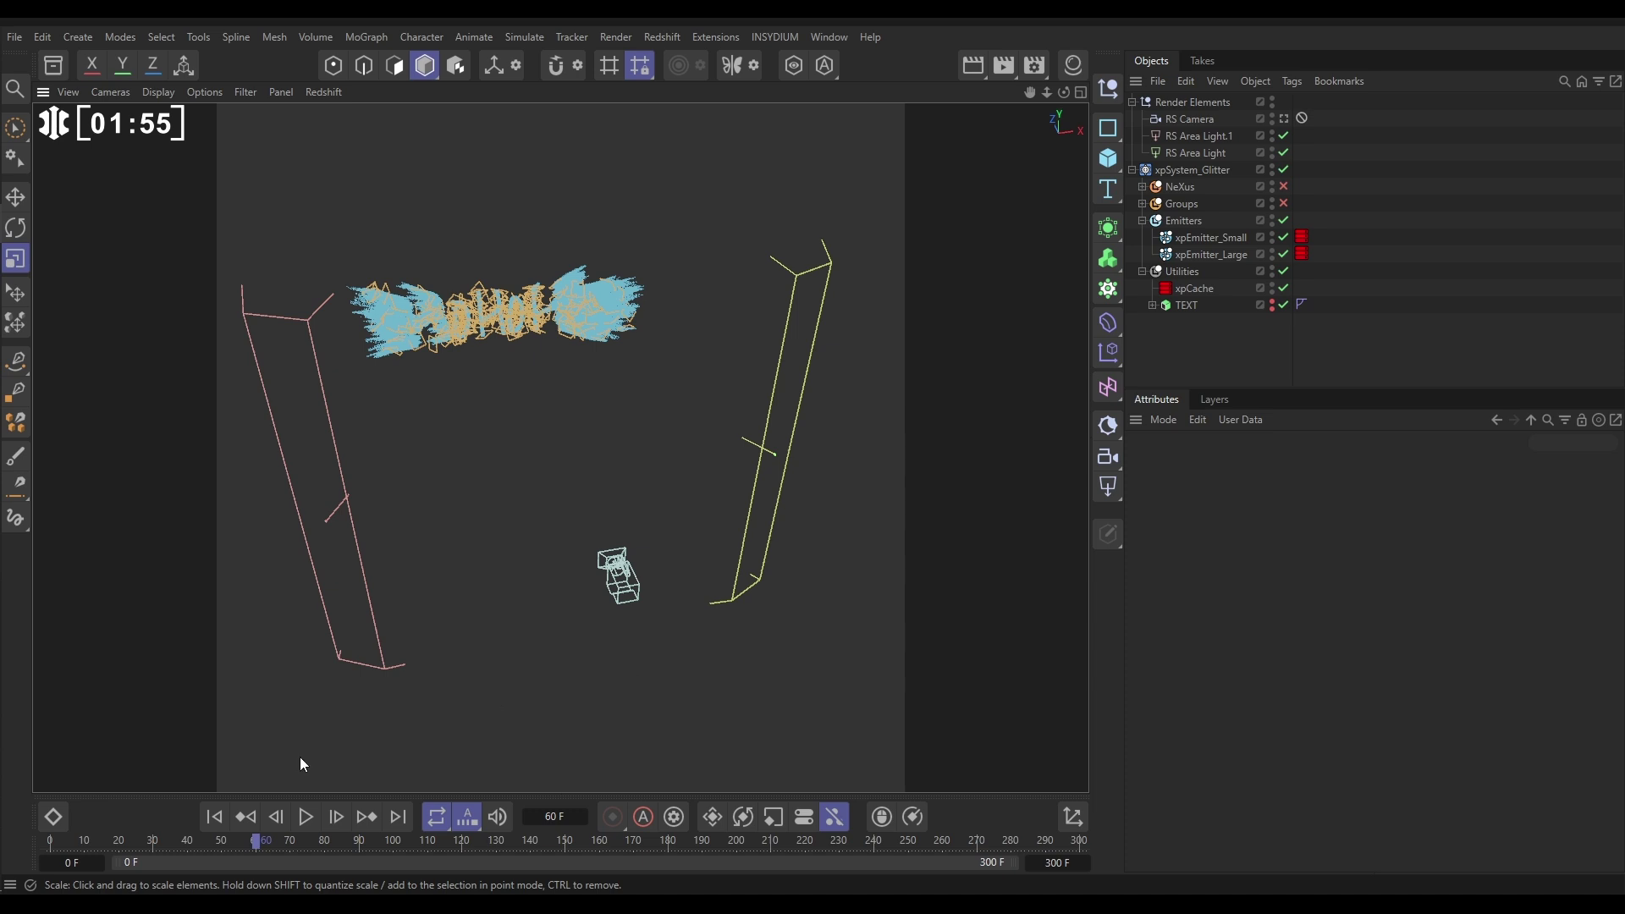
Add a Platonic solid to the scene at the first frame
click(213, 818)
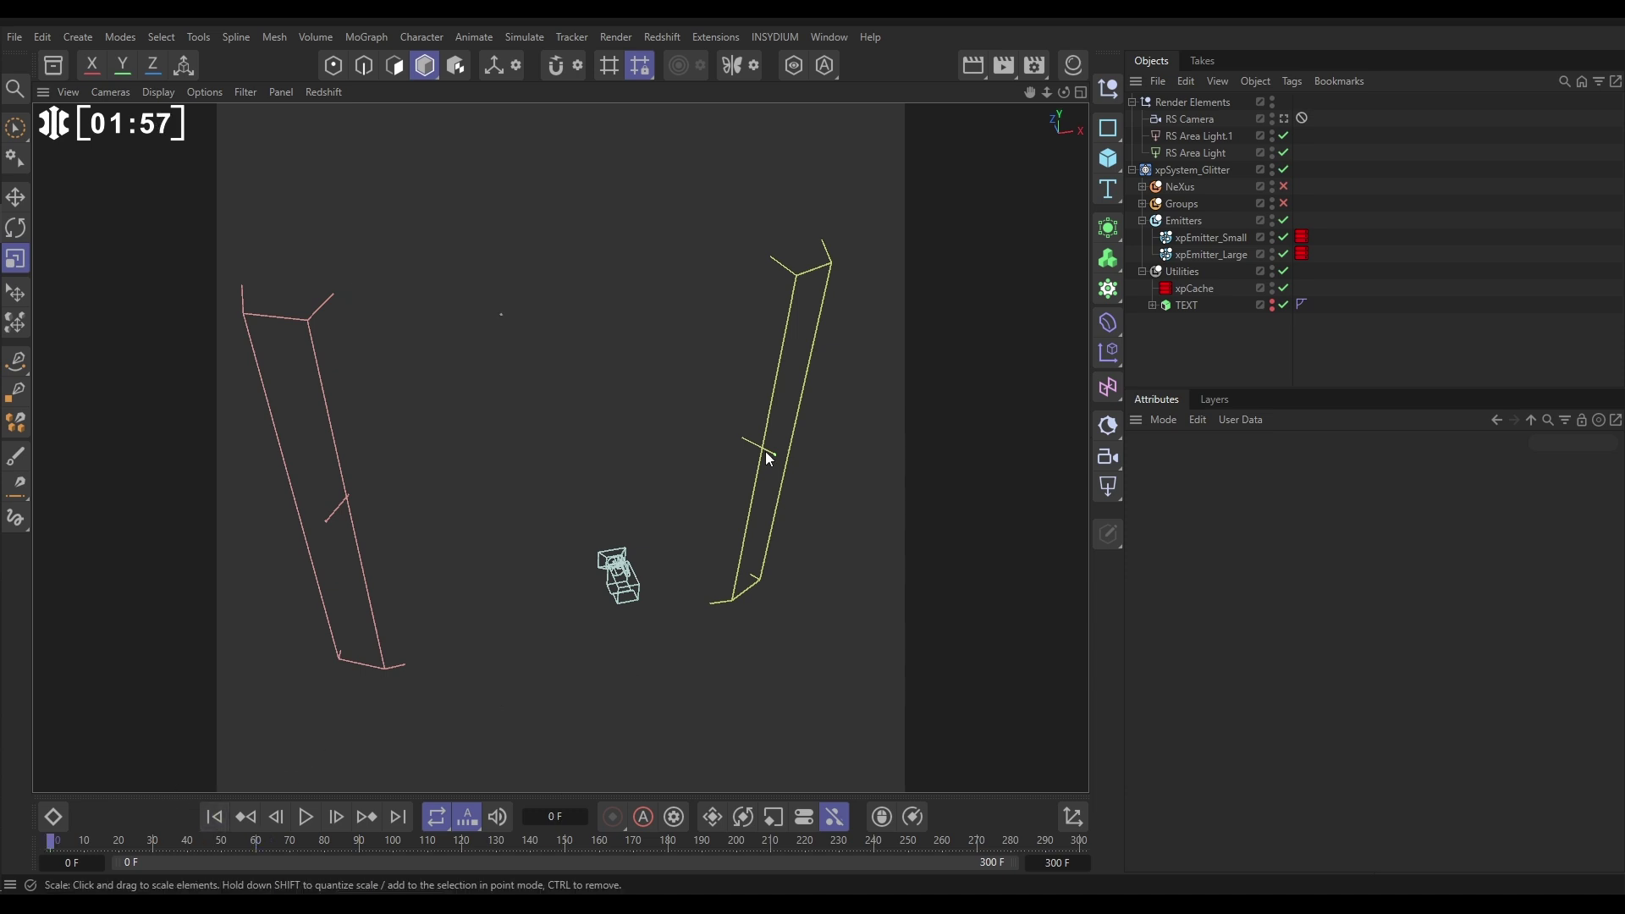
click(1108, 158)
click(1197, 364)
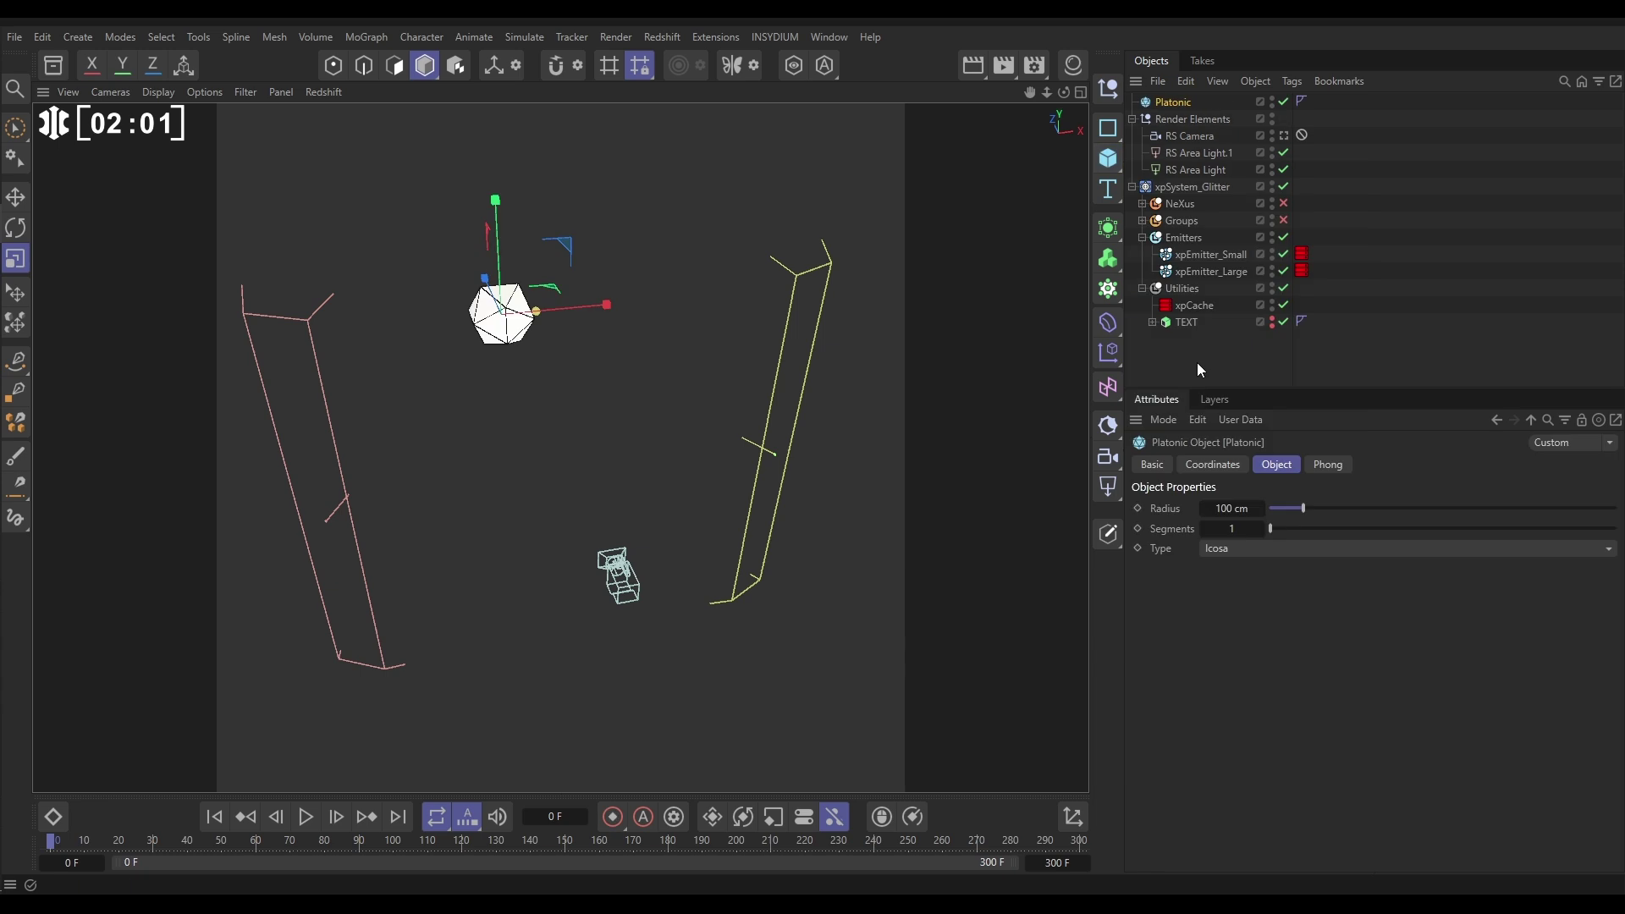
alt+drag(509, 327, 470, 288)
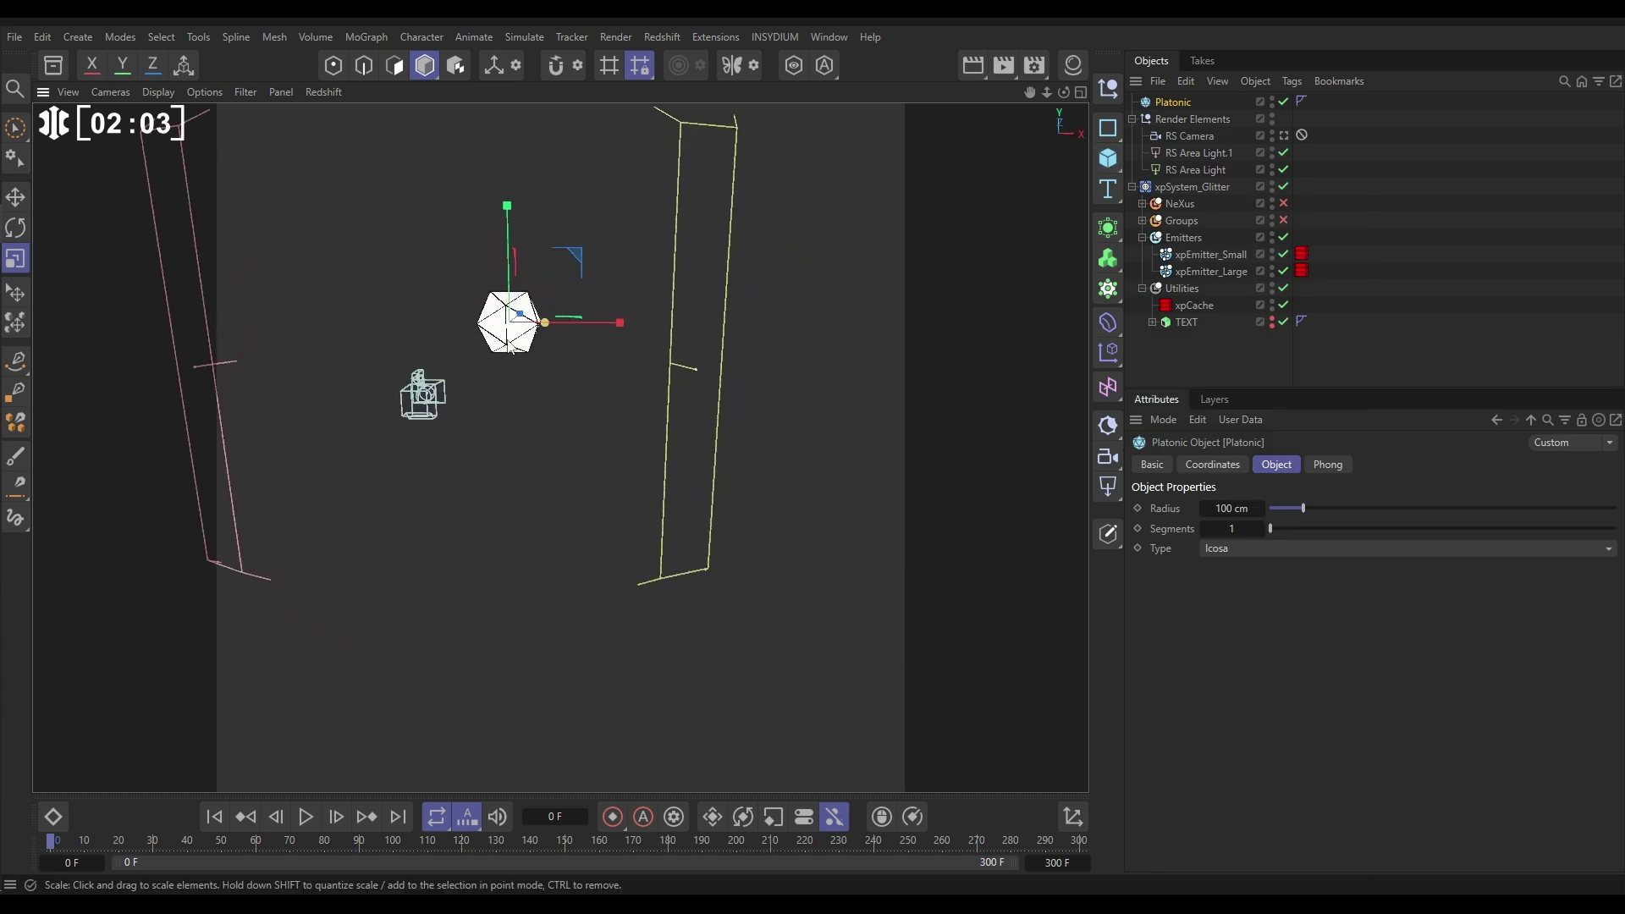
Set the Platonic's radius to 3 cm and frame it in the viewport
click(1210, 508)
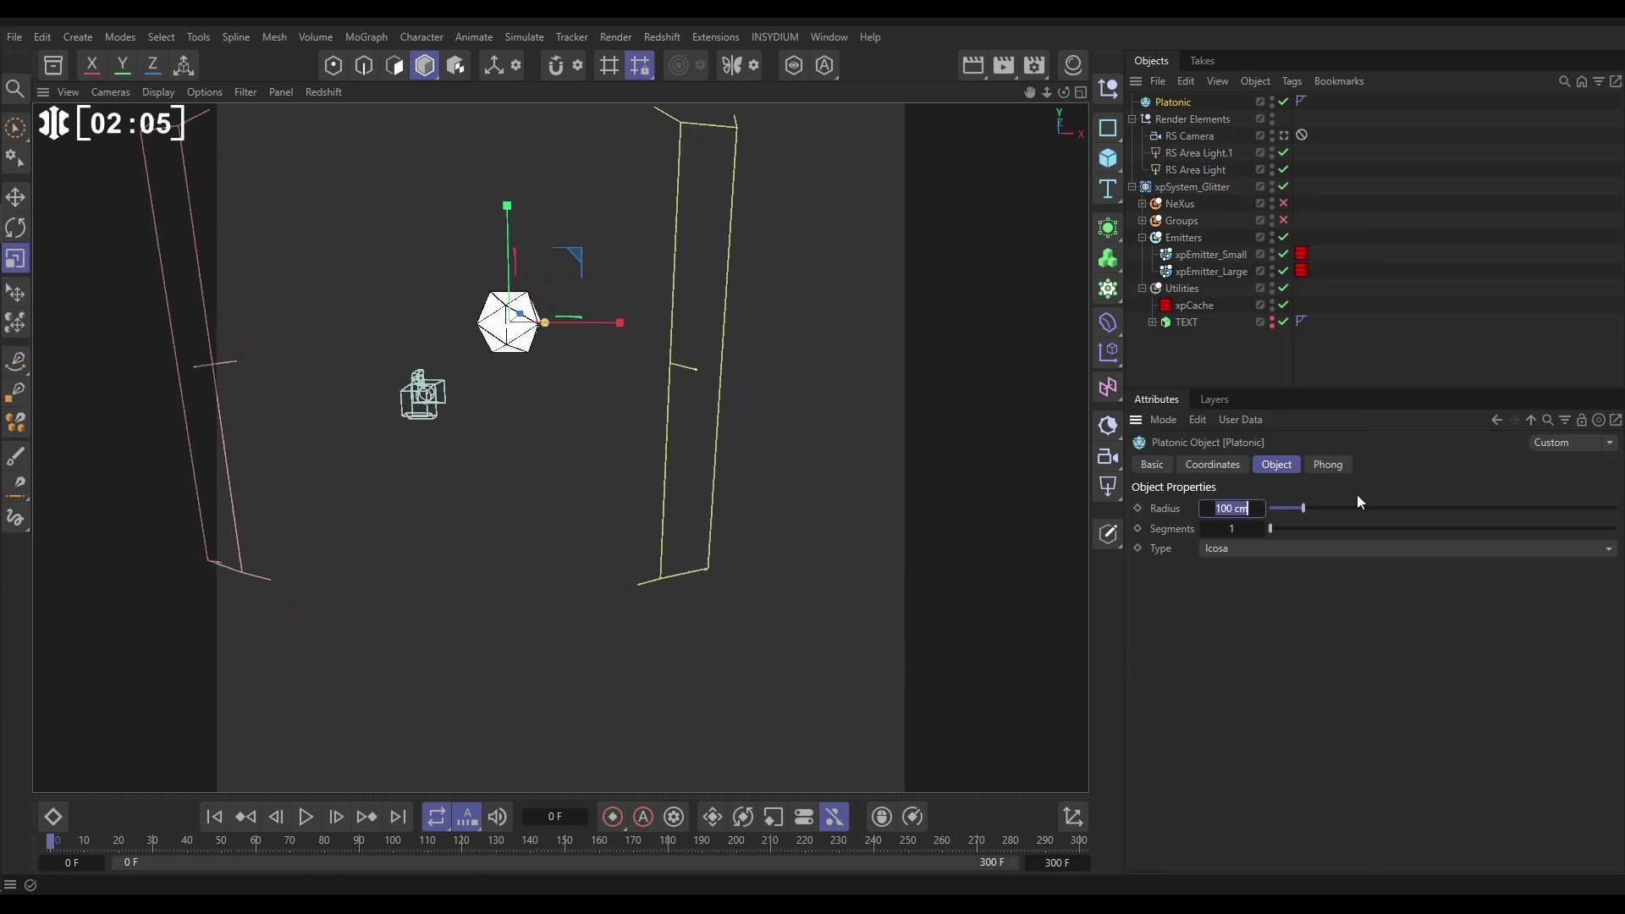
text(3)
key(Return)
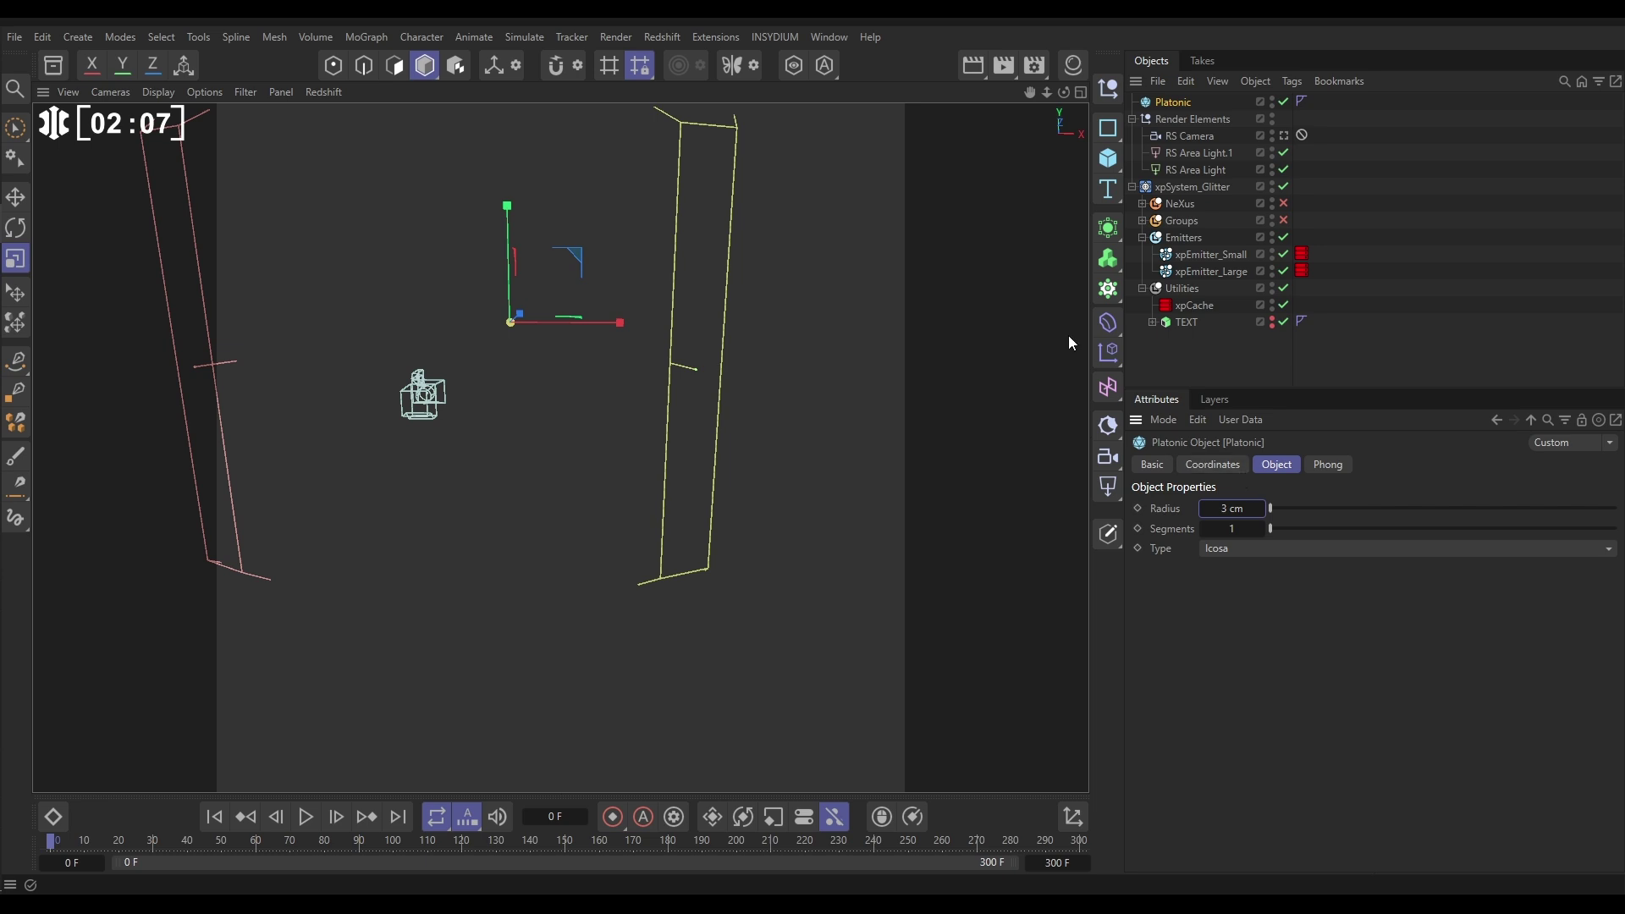
click(1167, 364)
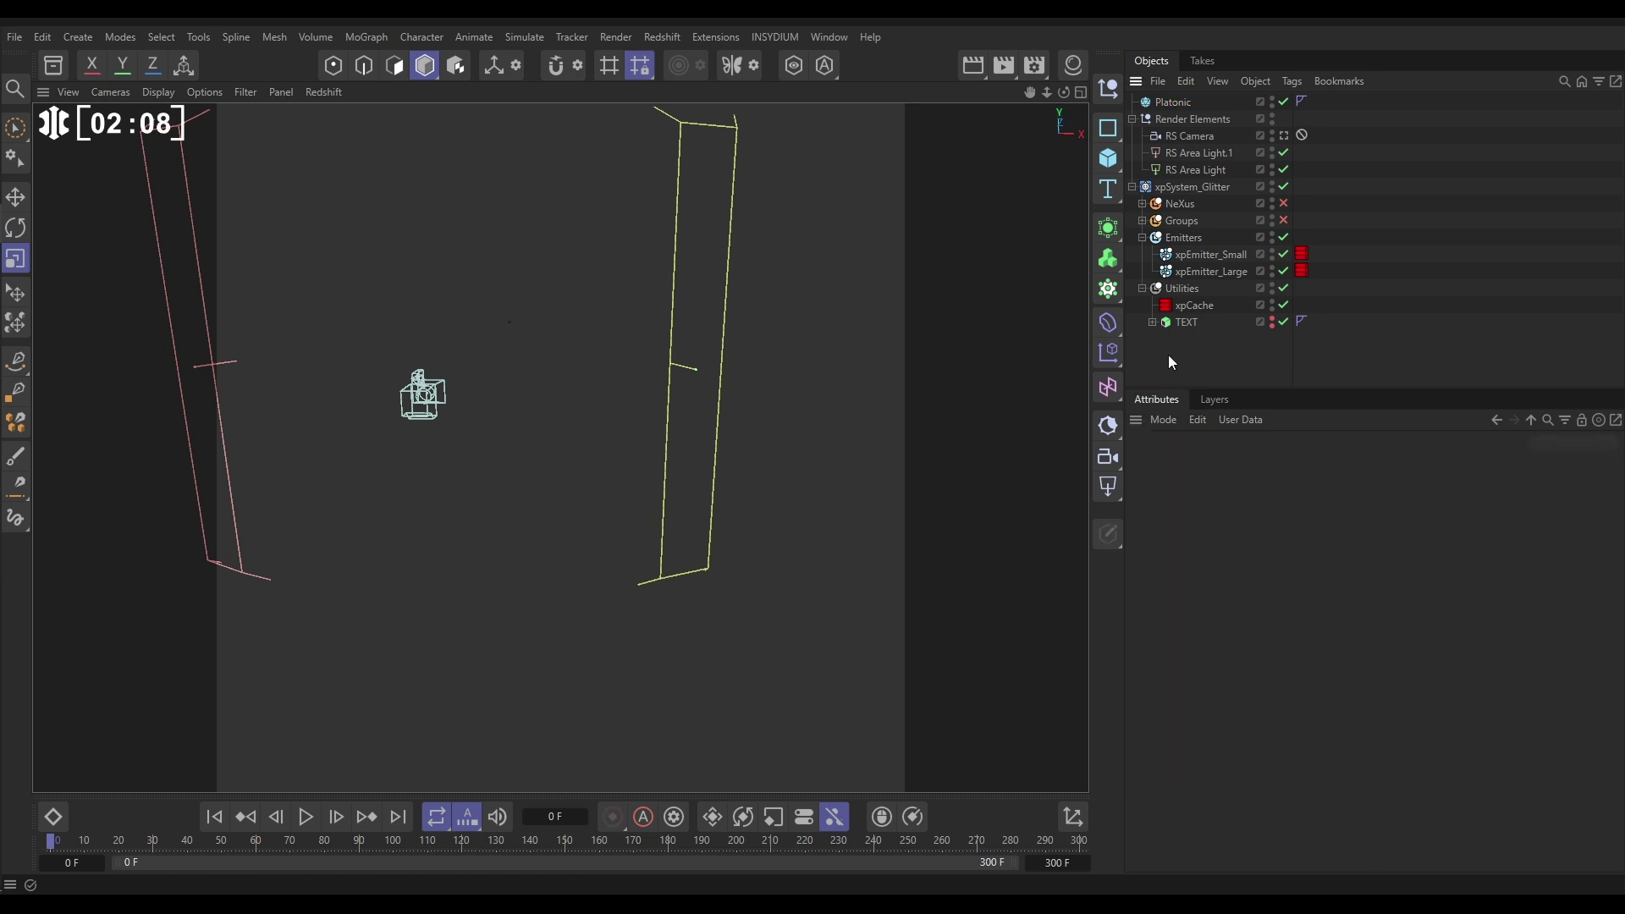
click(1168, 103)
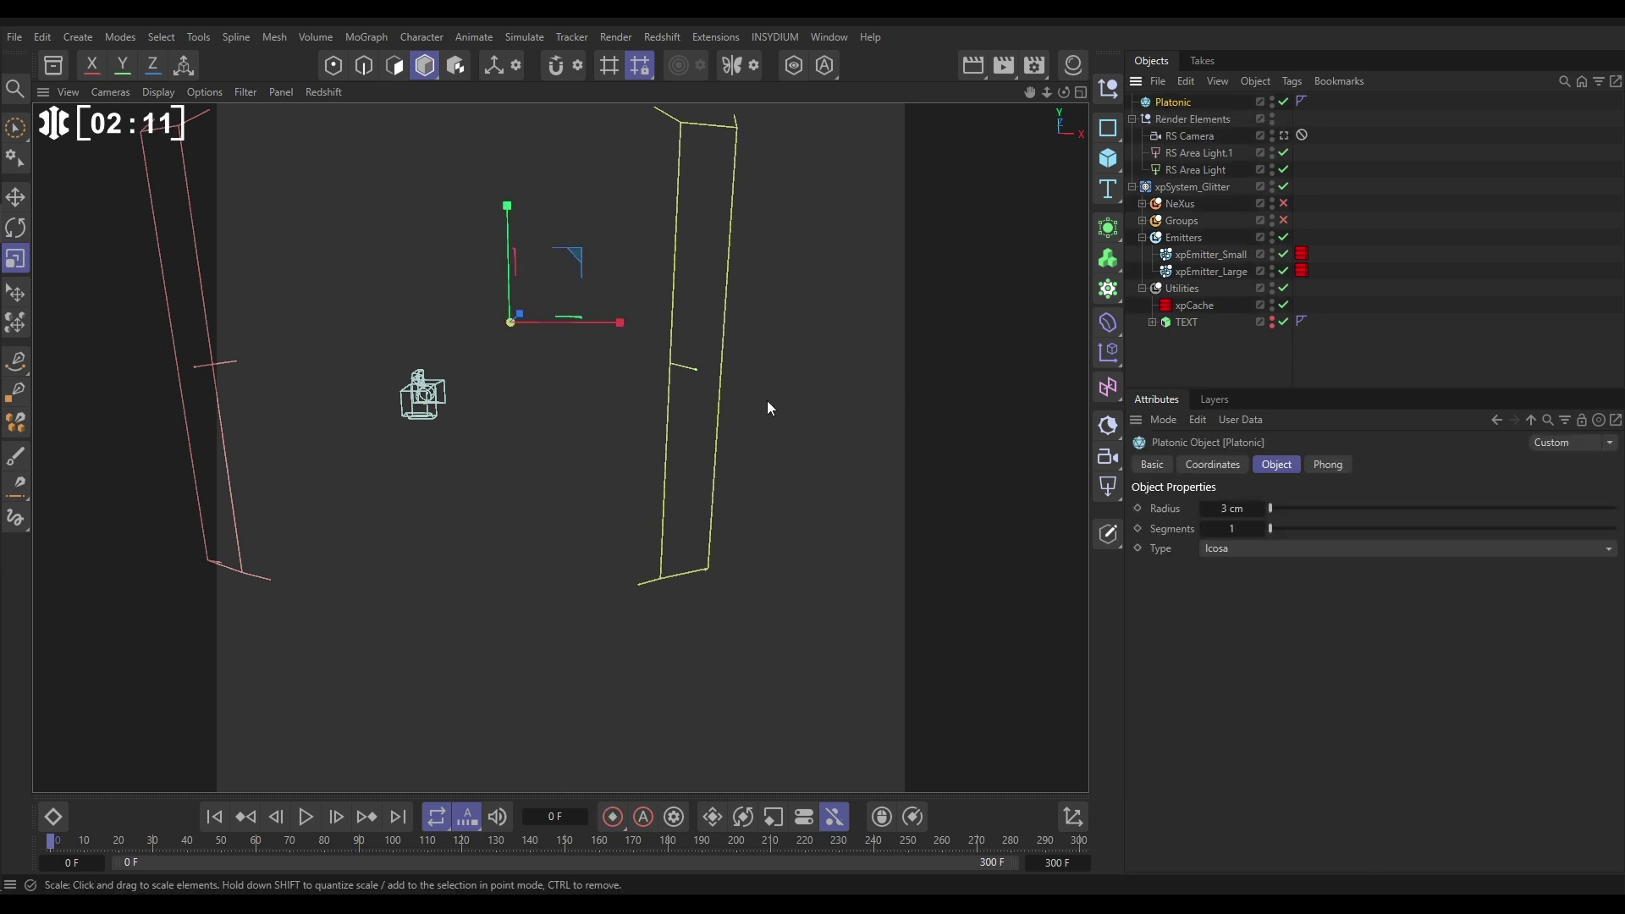
key(o)
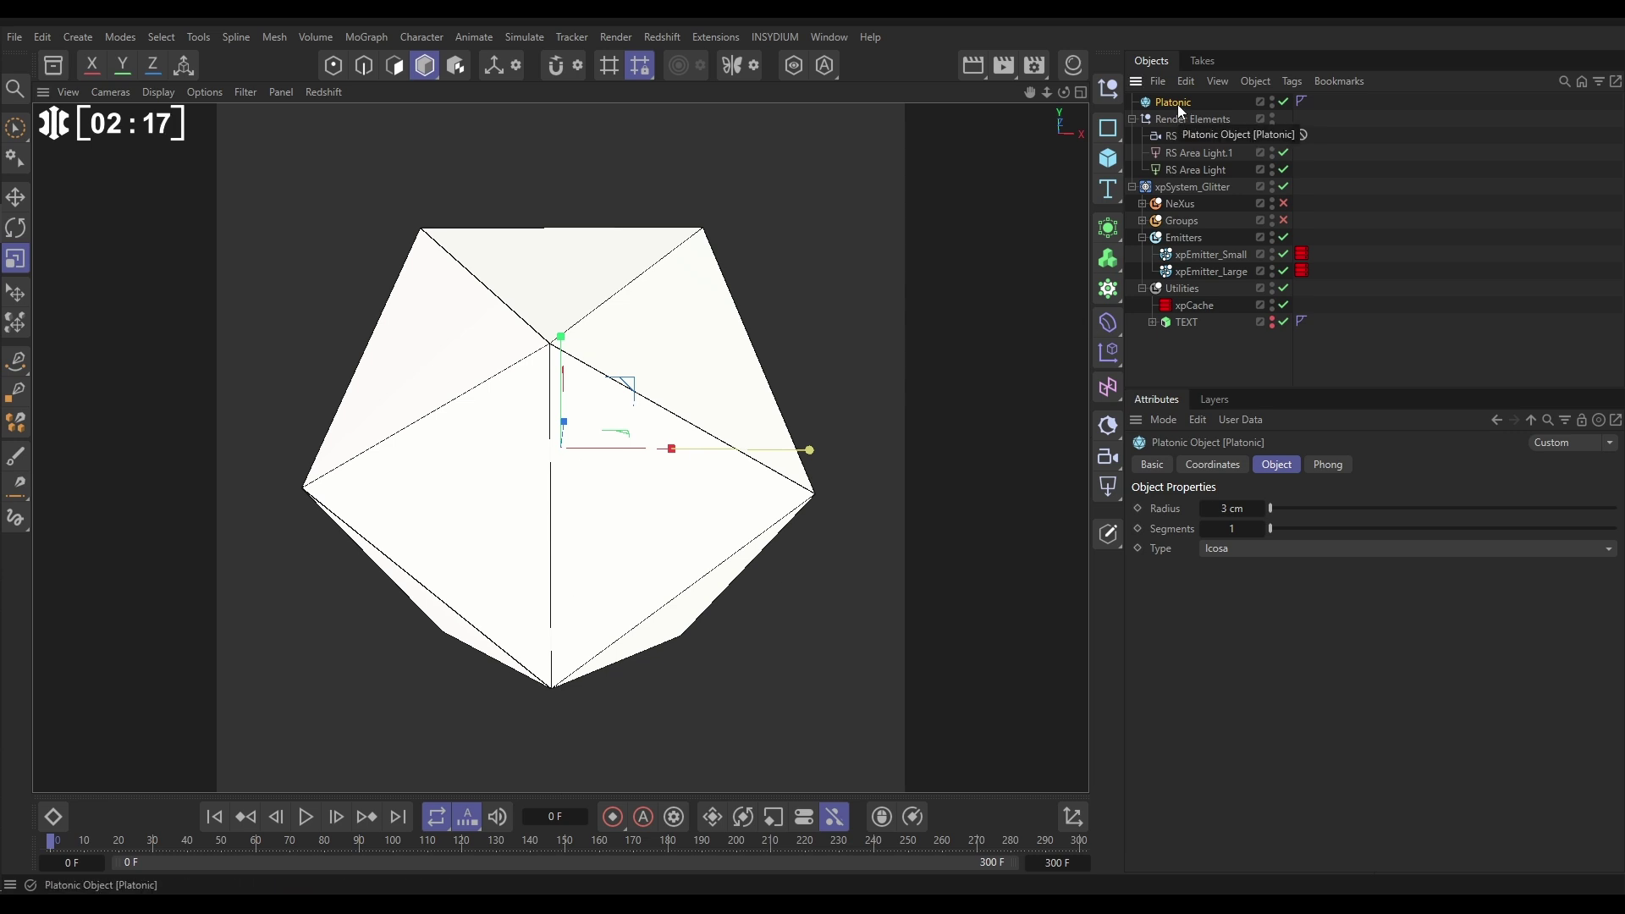
Make the Platonic editable and scale it flat along Y into a thin flake
key(c)
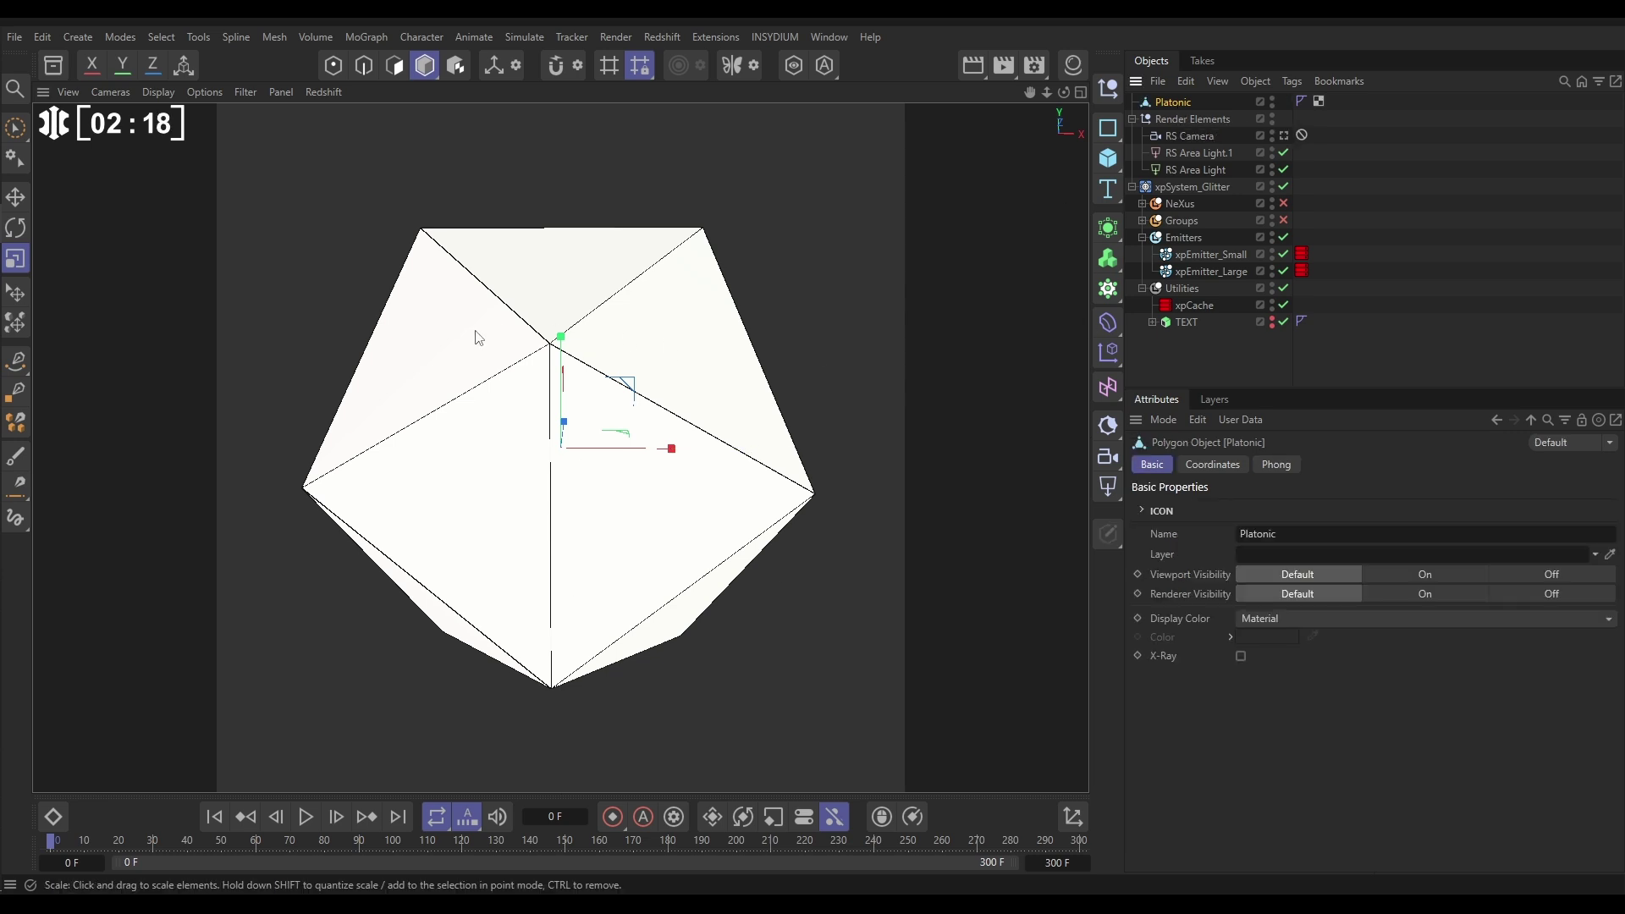
click(16, 263)
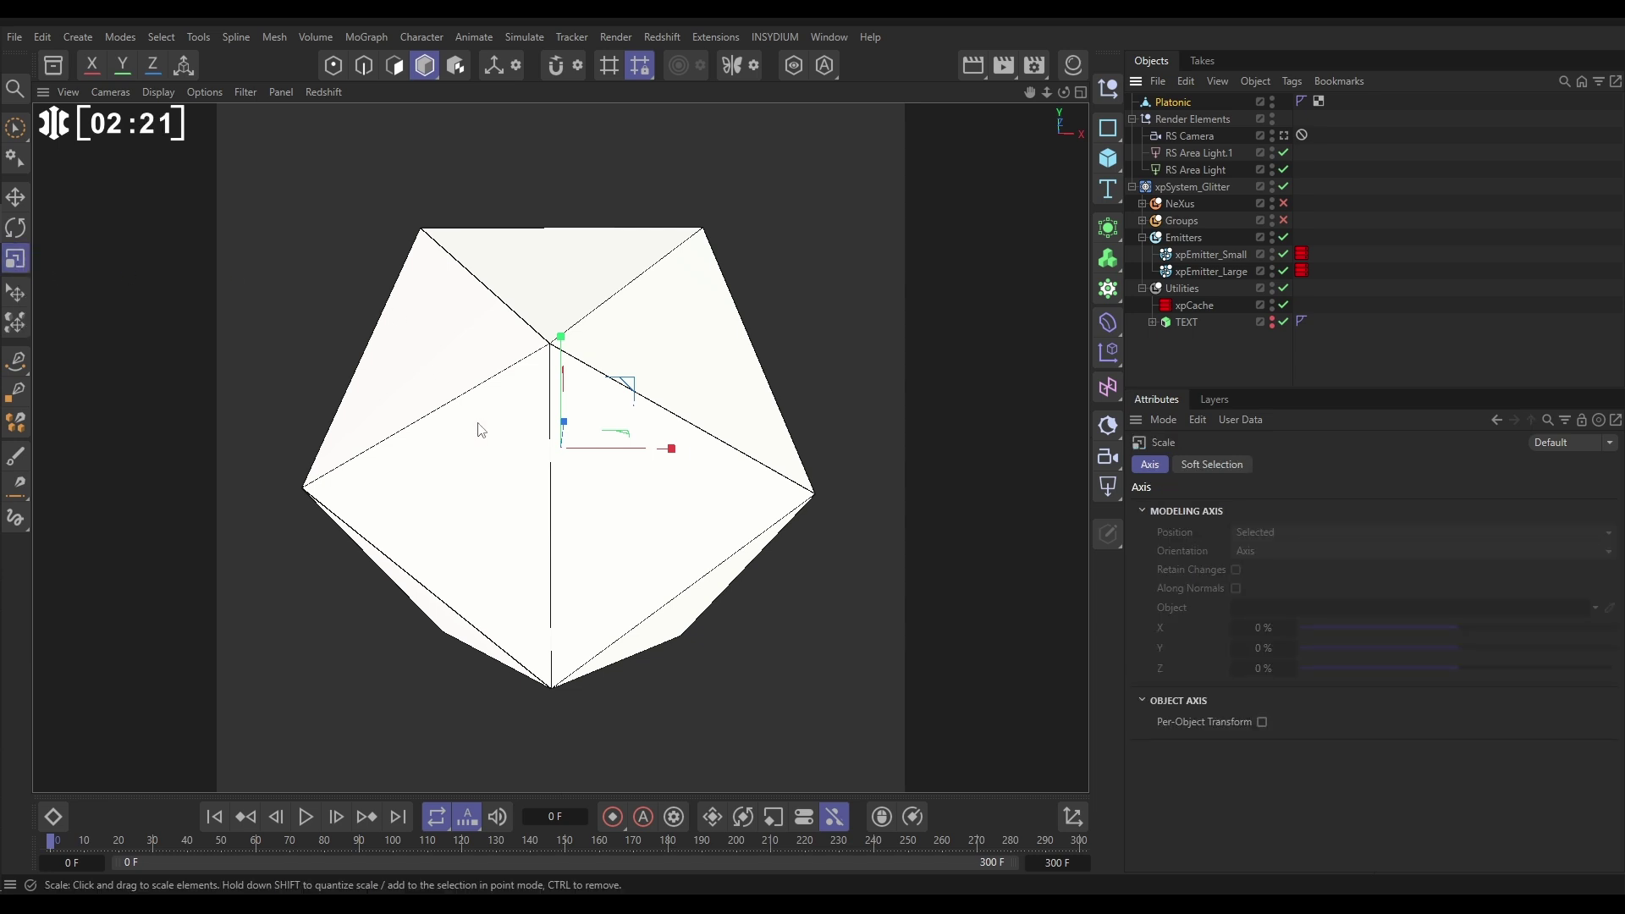
drag(563, 338, 580, 444)
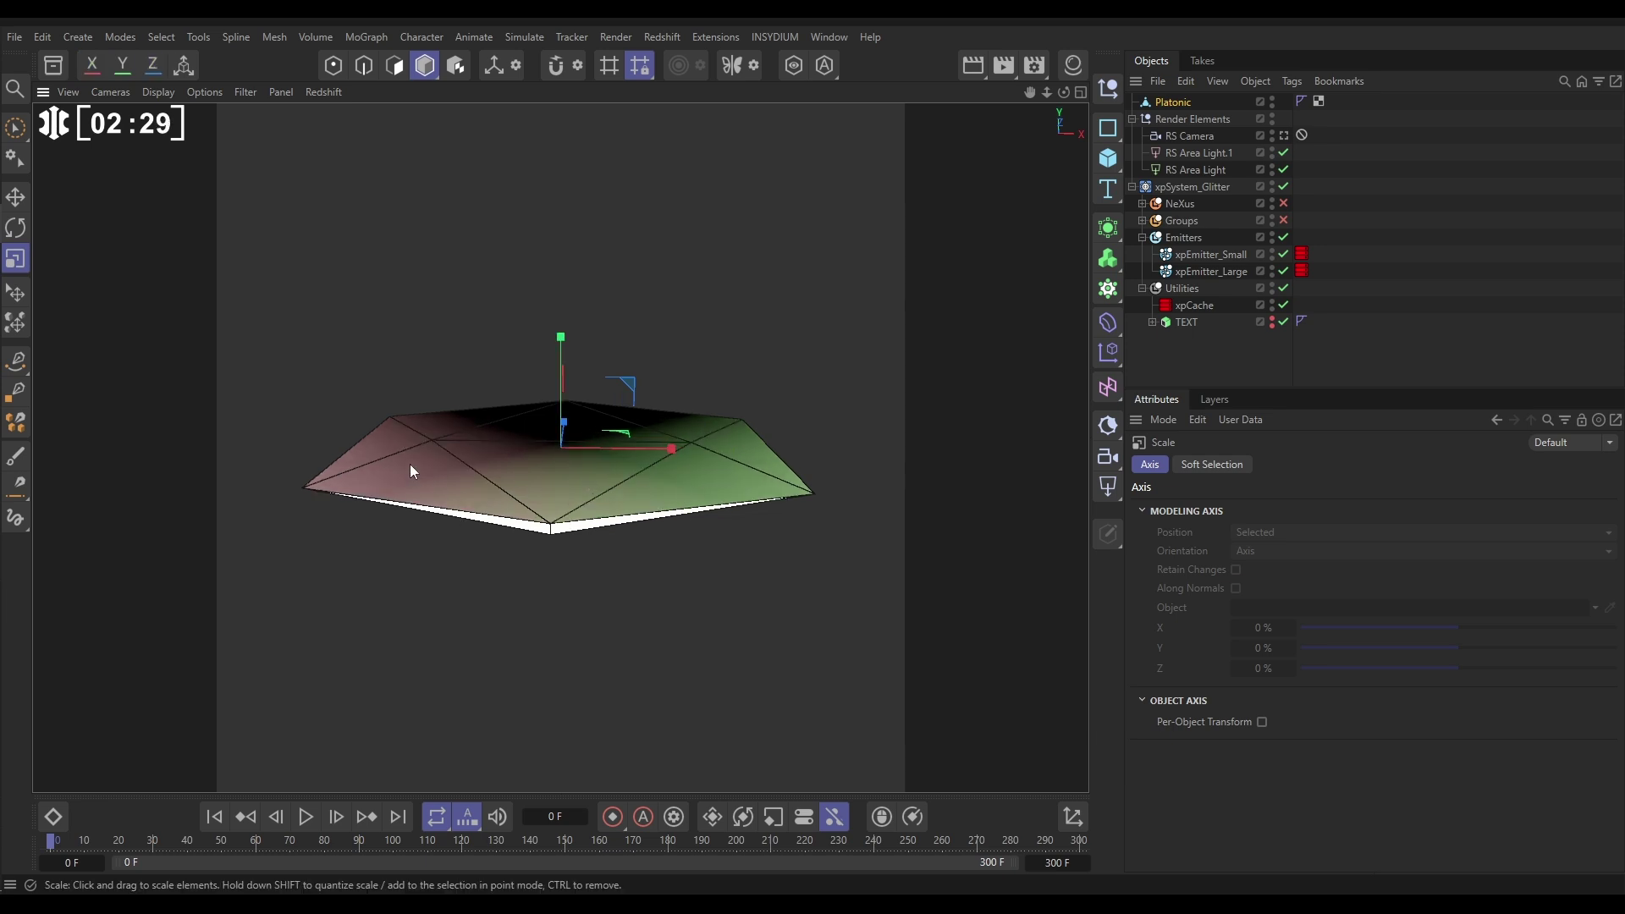
click(1202, 344)
Zoom out and jump to frame 54 to view the glitter particles
drag(681, 530, 434, 510)
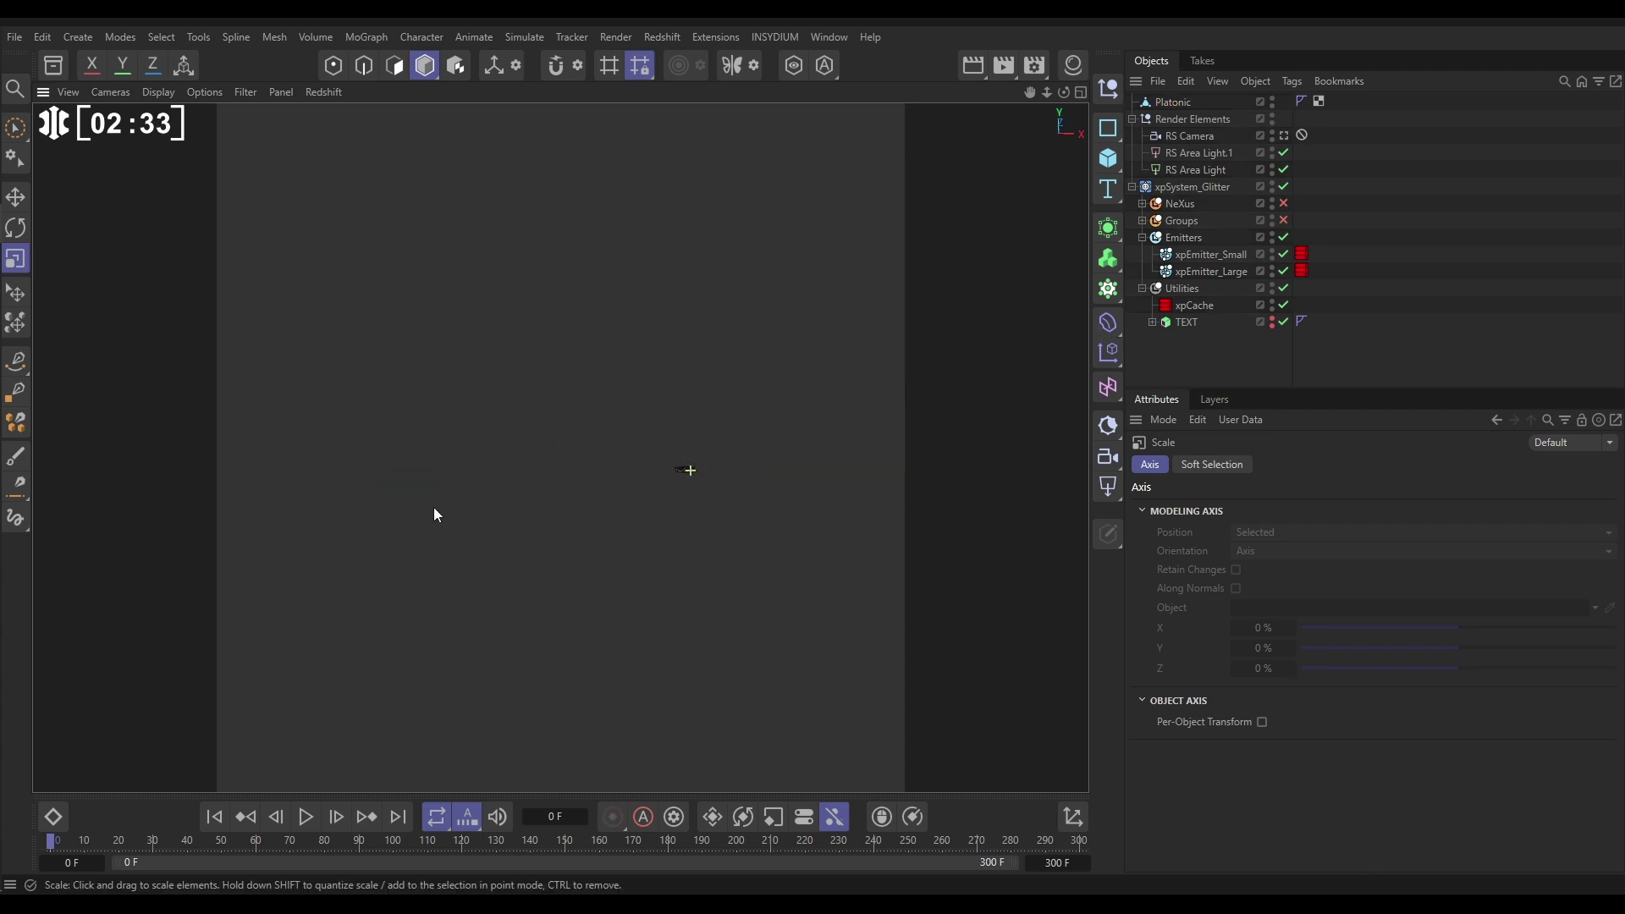
click(235, 838)
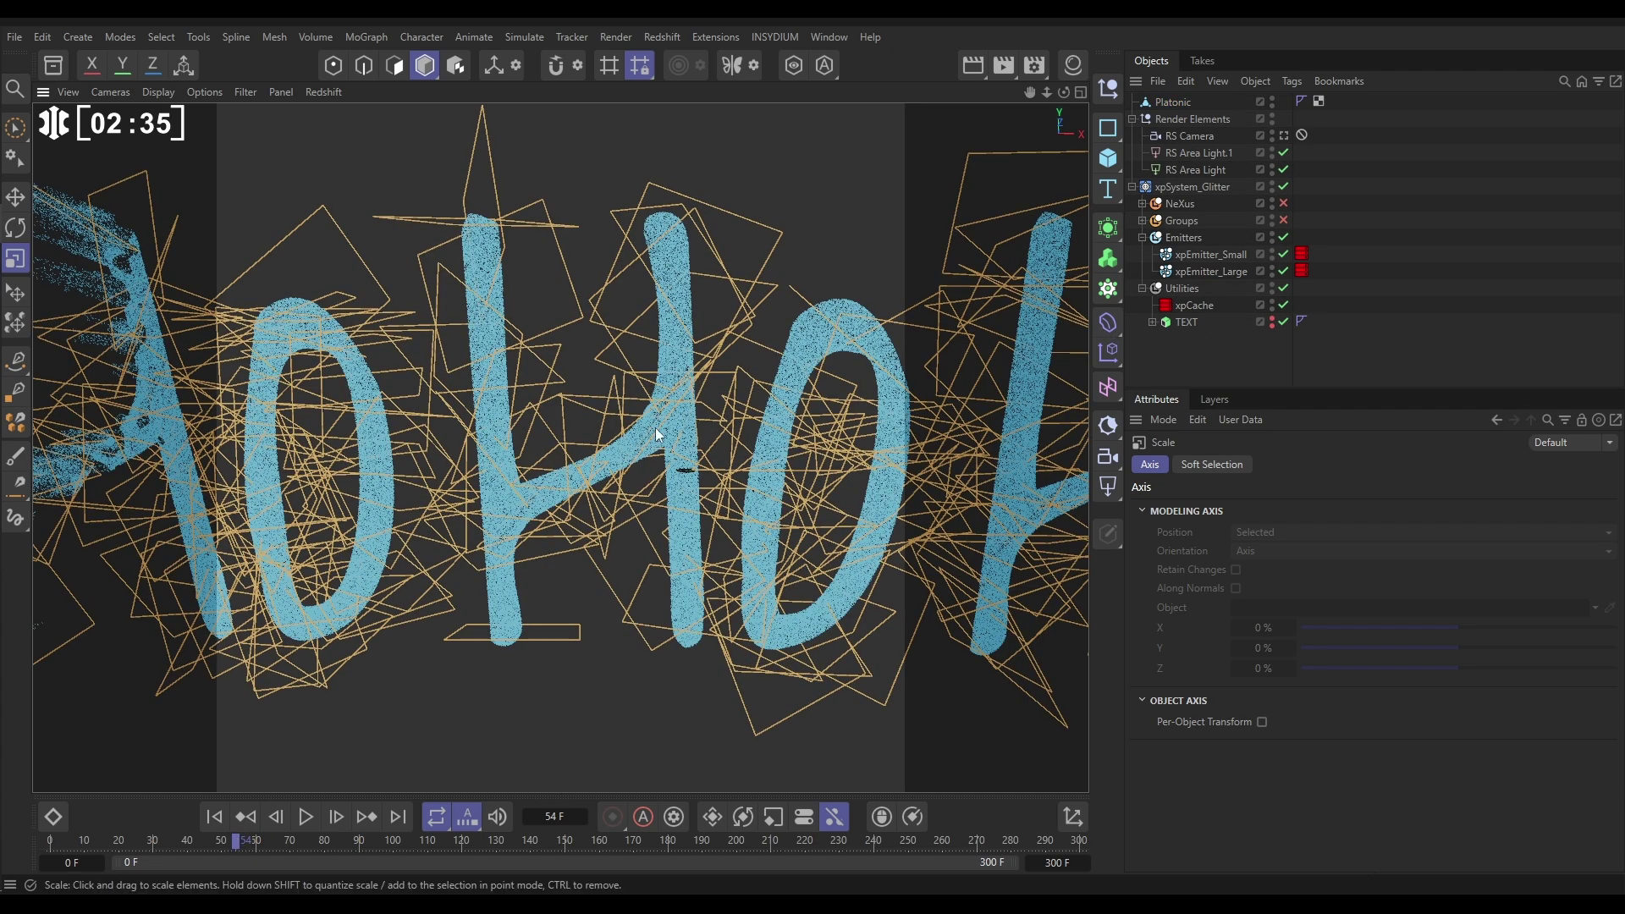
scroll(559, 475, up, 3)
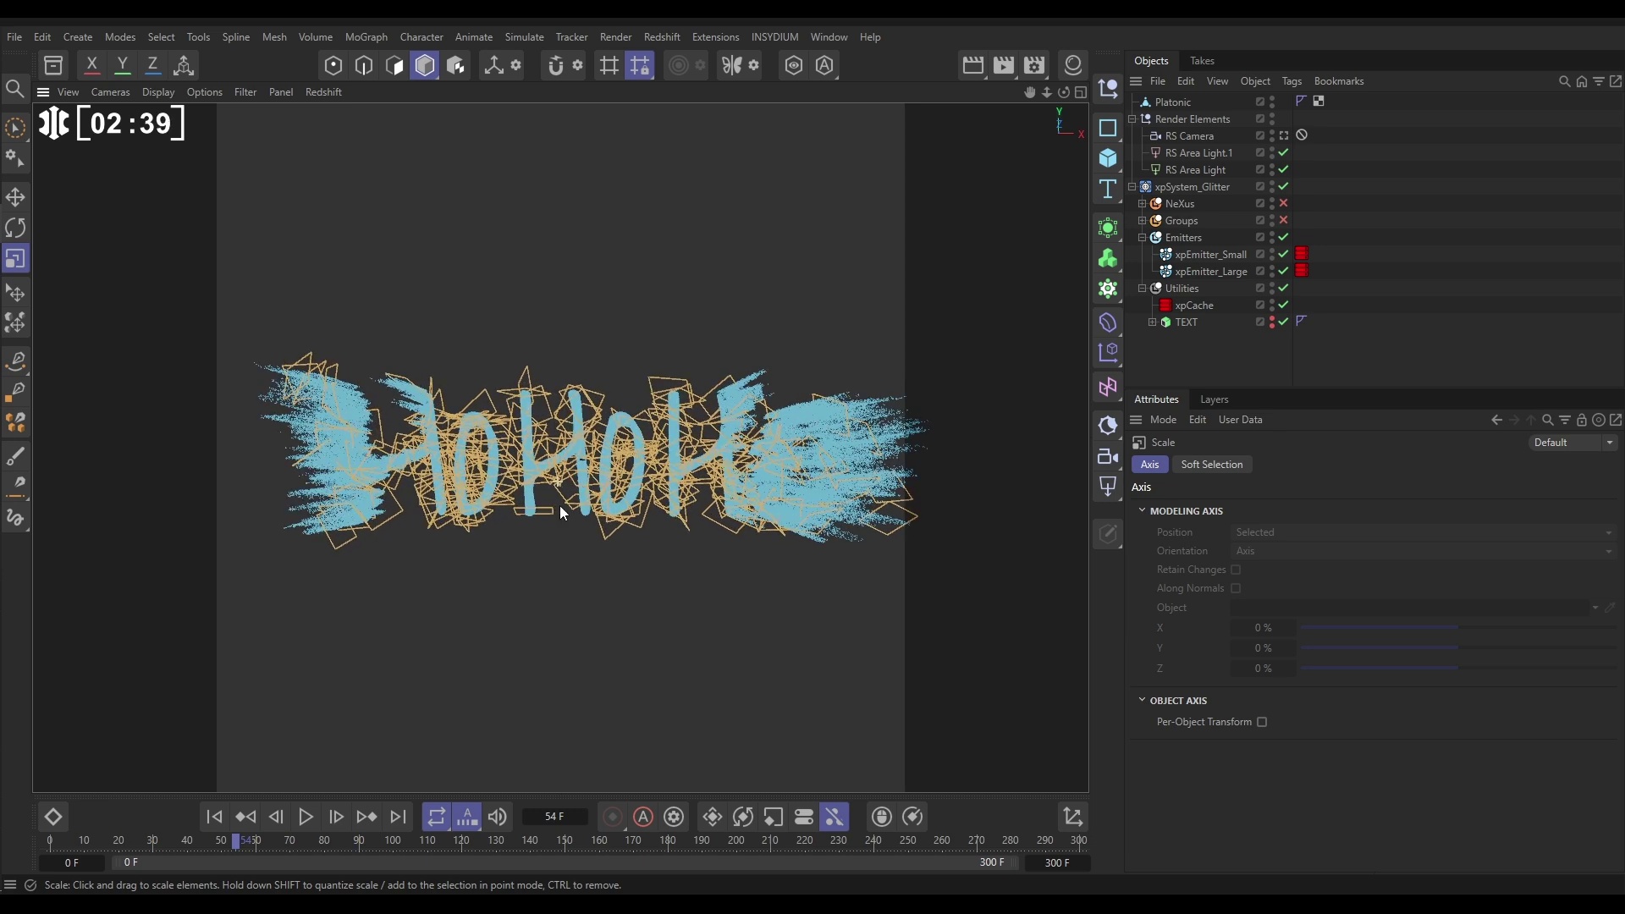
Add Redshift Object tags to both xpEmitter_Small and xpEmitter_Large
click(1203, 256)
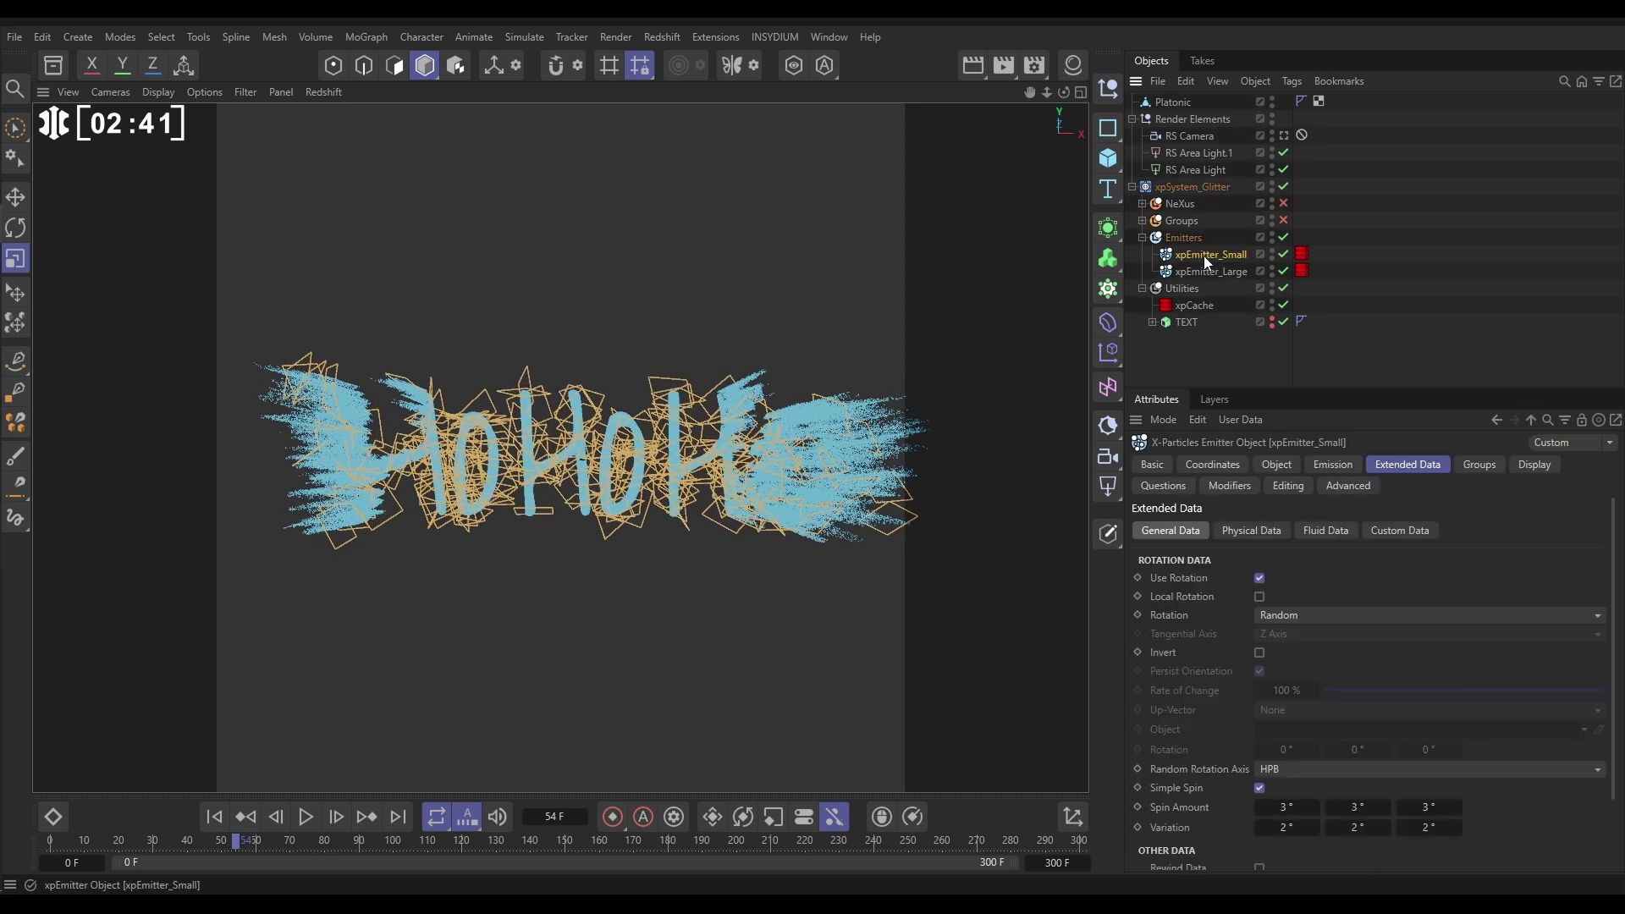
shift+click(1202, 273)
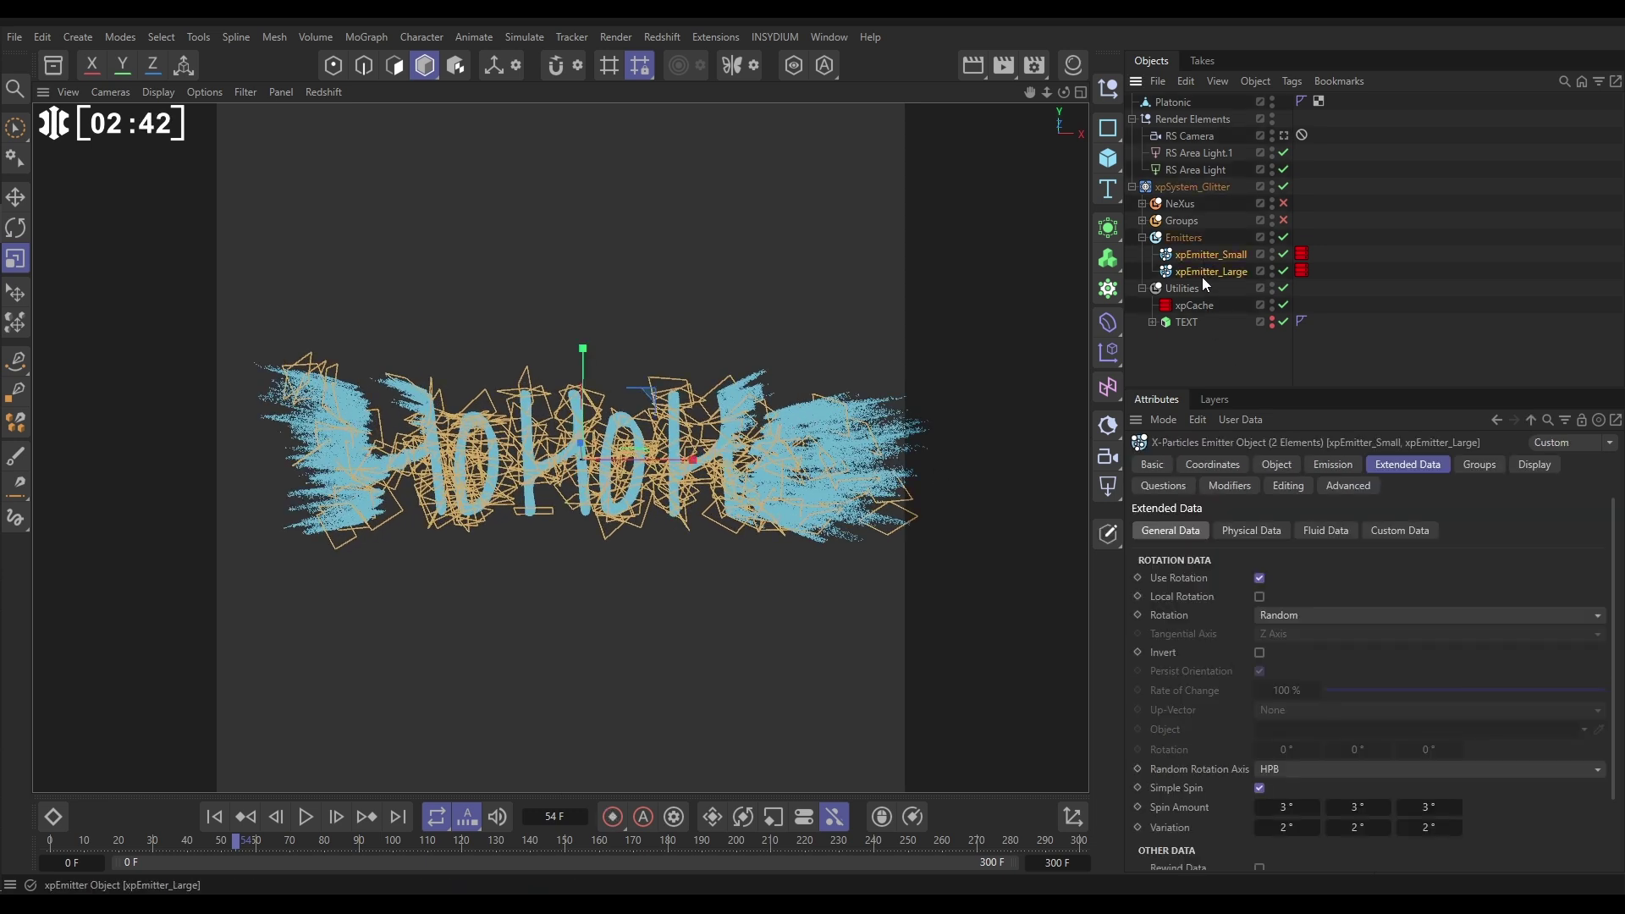
click(1293, 81)
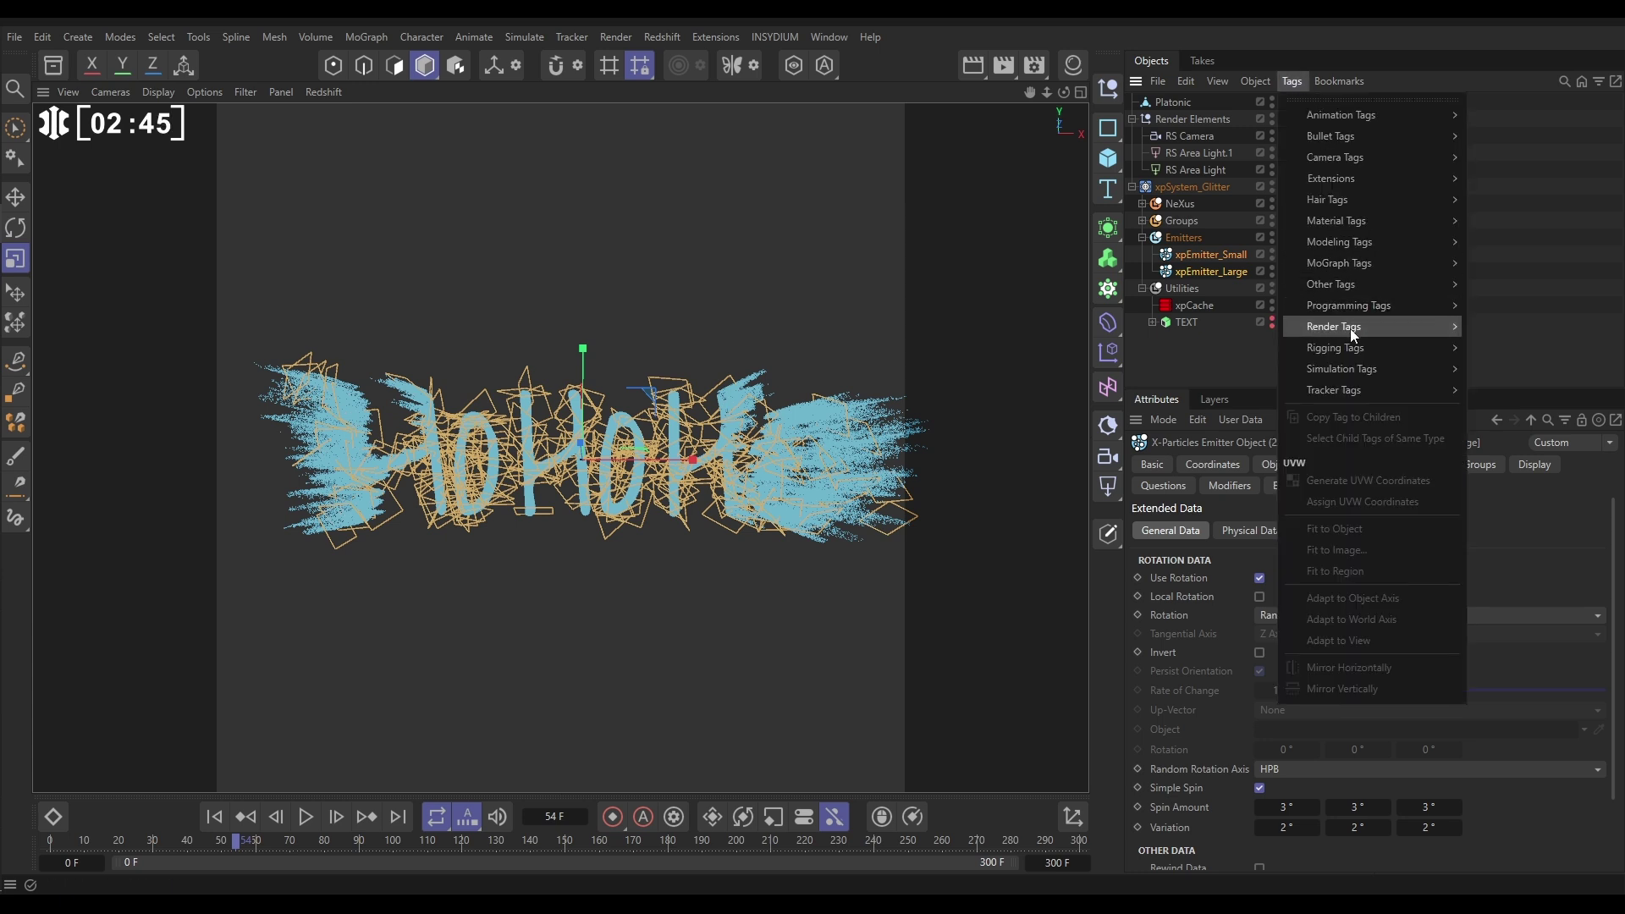
mouse_move(1350, 327)
click(1493, 396)
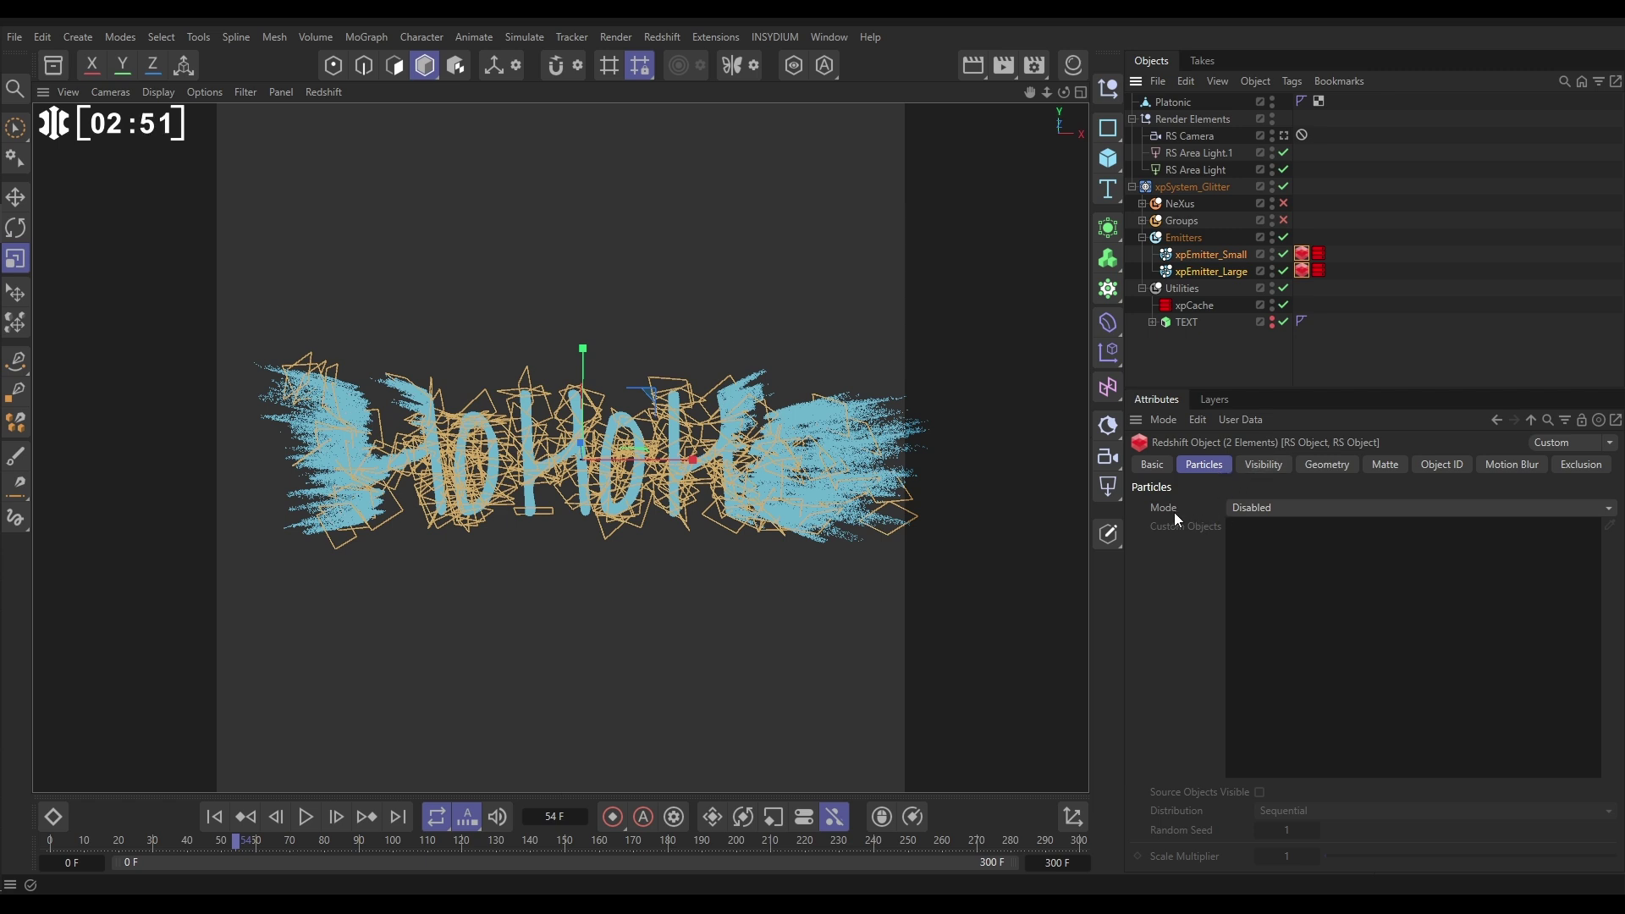
Set the tags' Particles Mode to Custom Objects, using the Platonic as the shape
click(1250, 510)
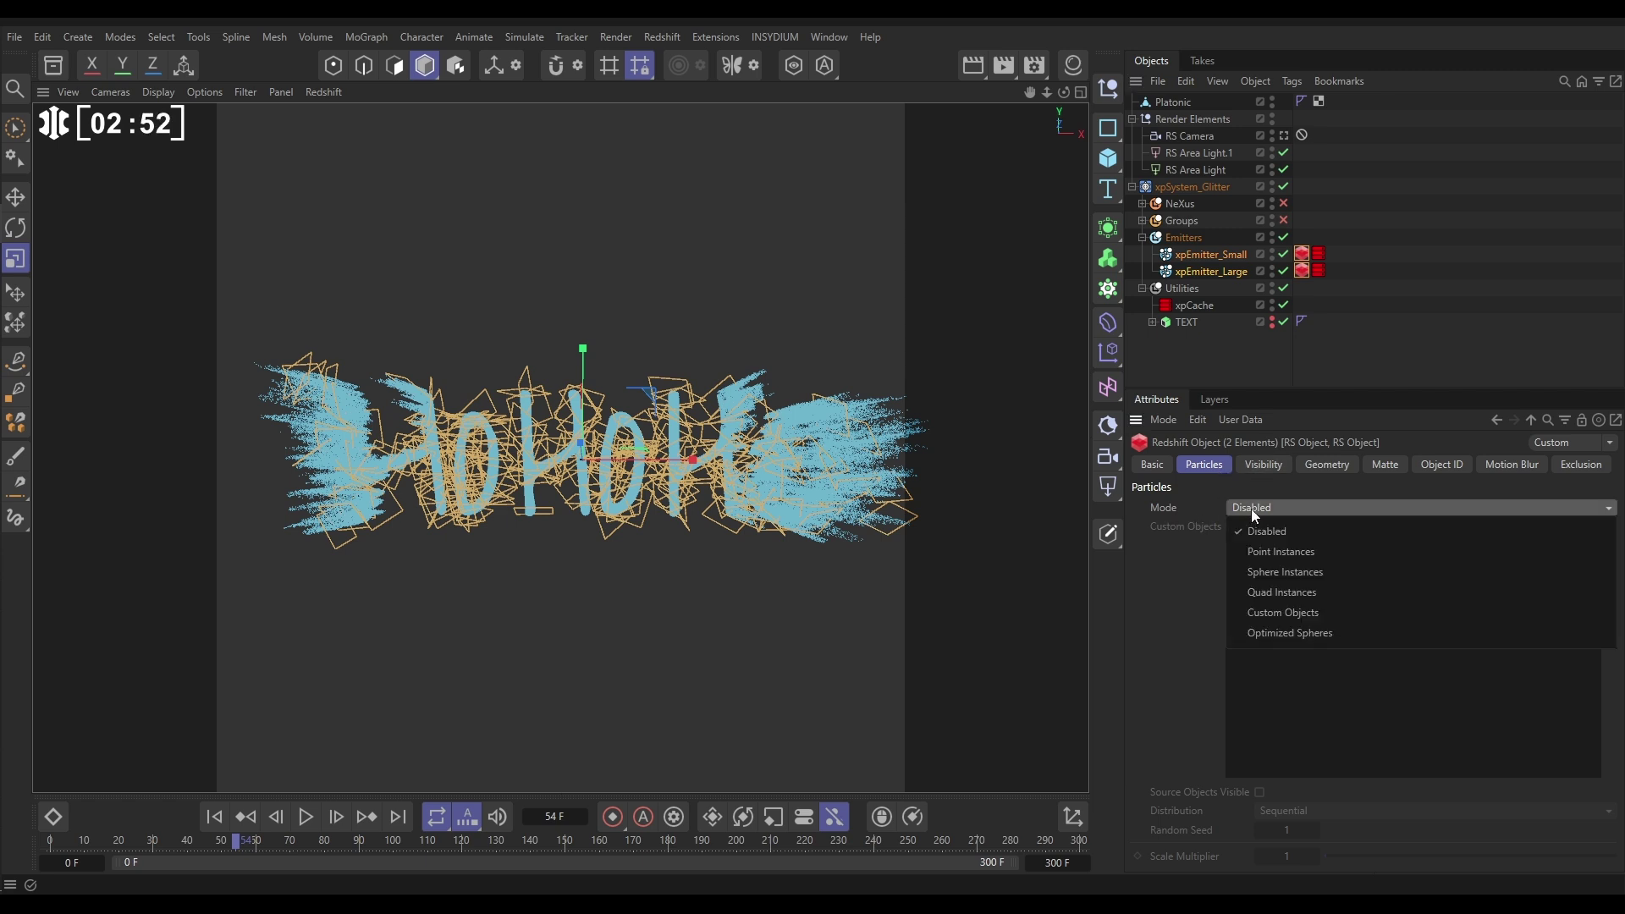
click(1277, 613)
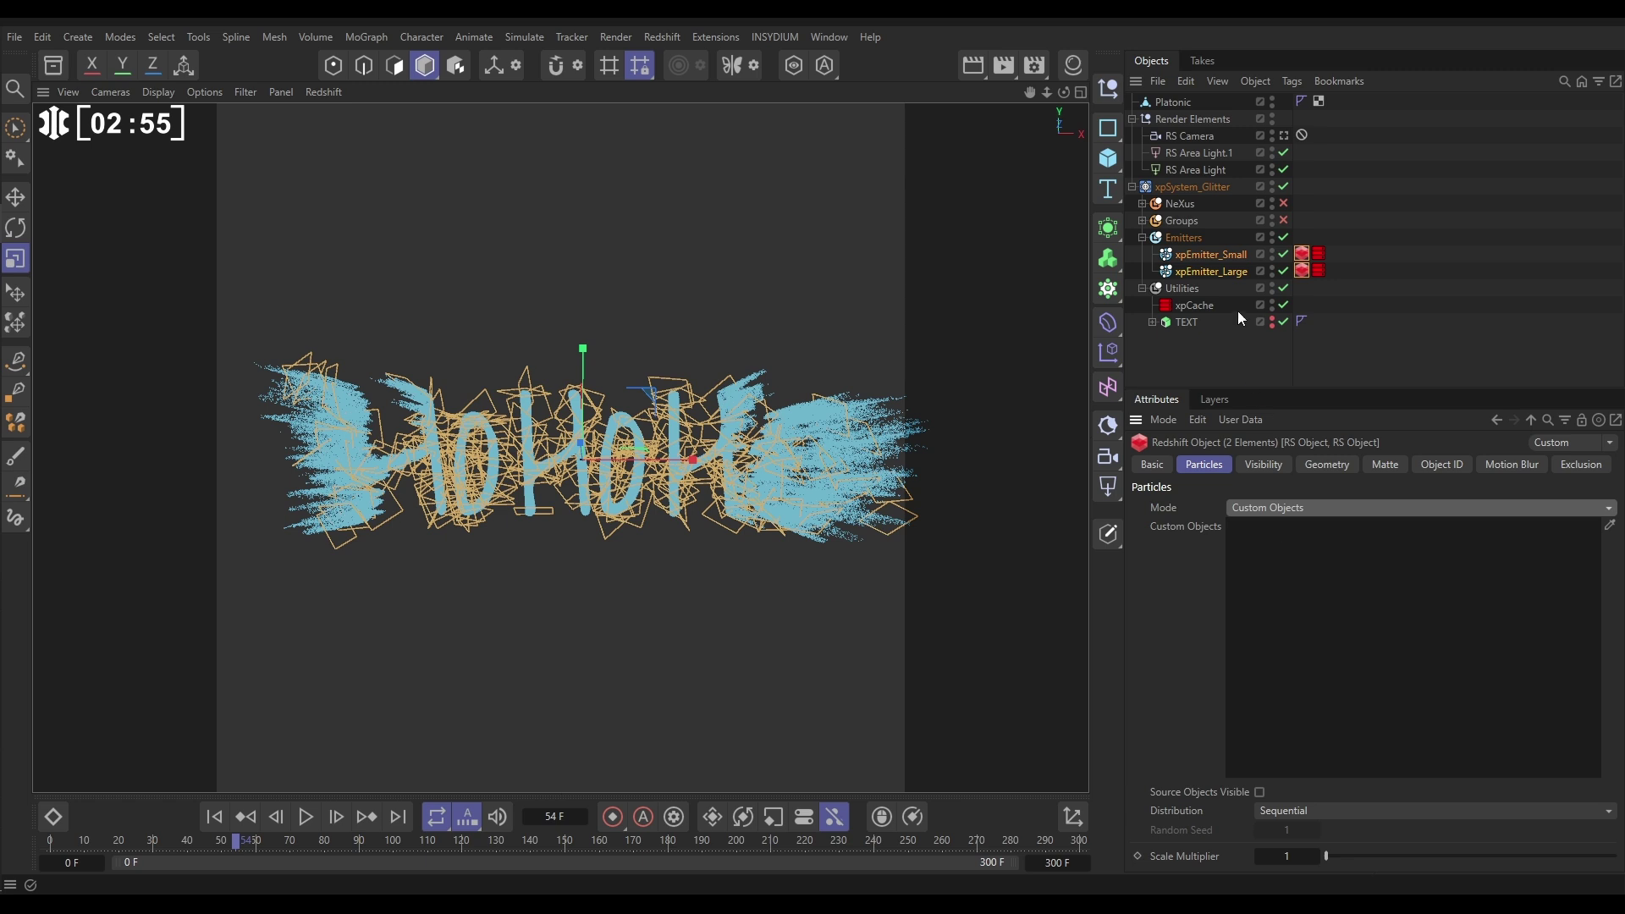
drag(1172, 102, 1317, 552)
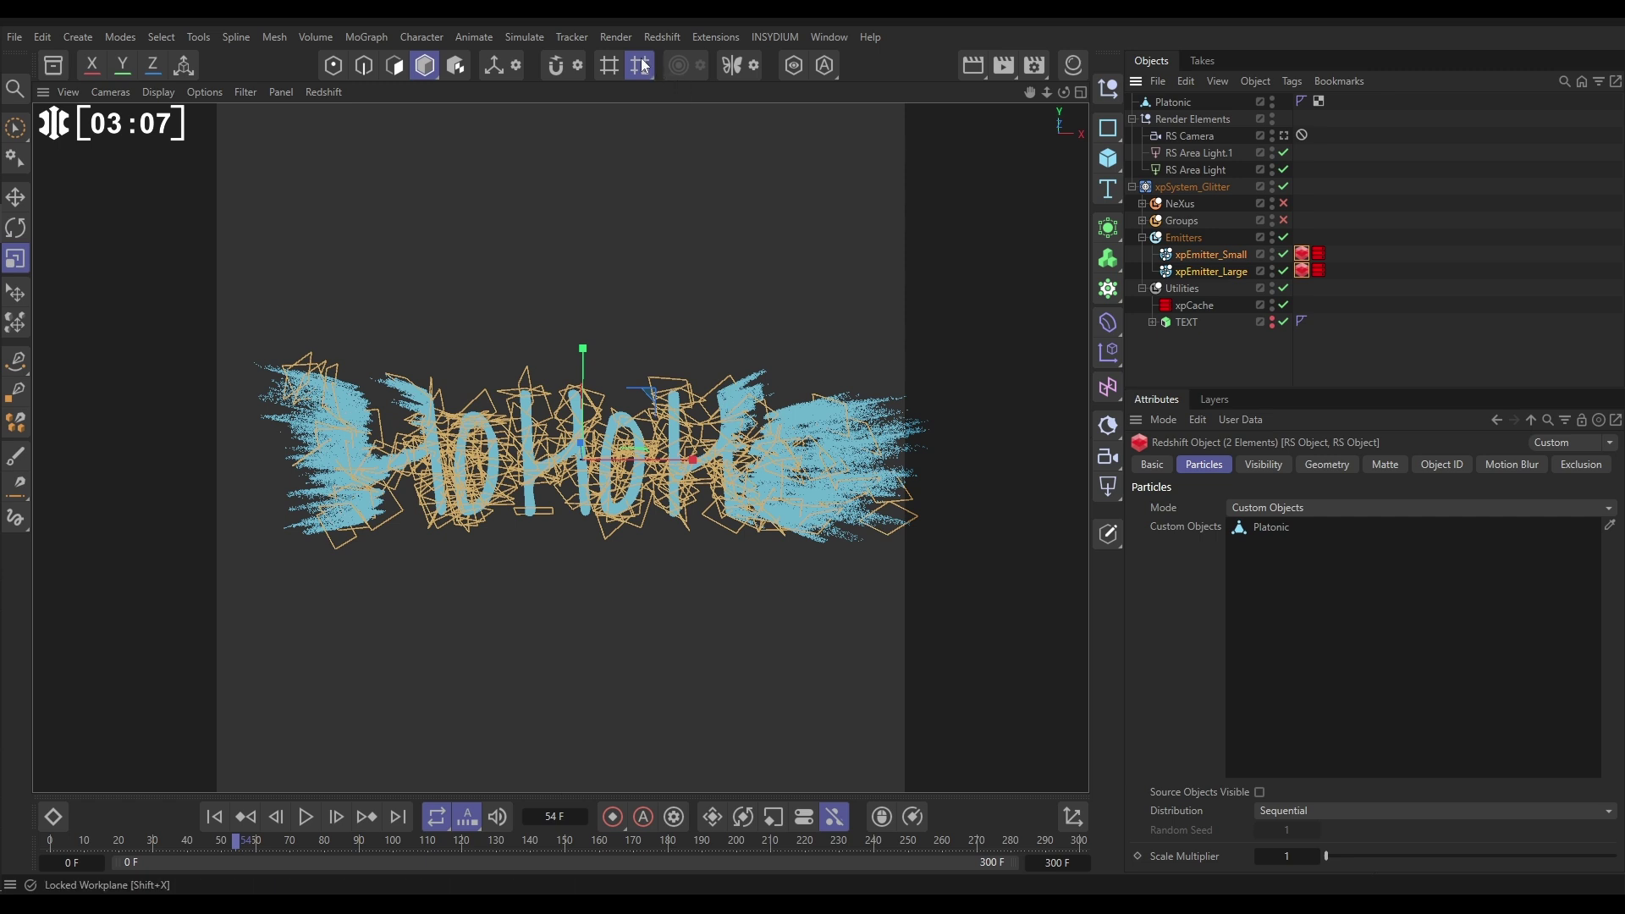
Open the Redshift RenderView and render the current frame of the HoHoHo glitter text
click(662, 37)
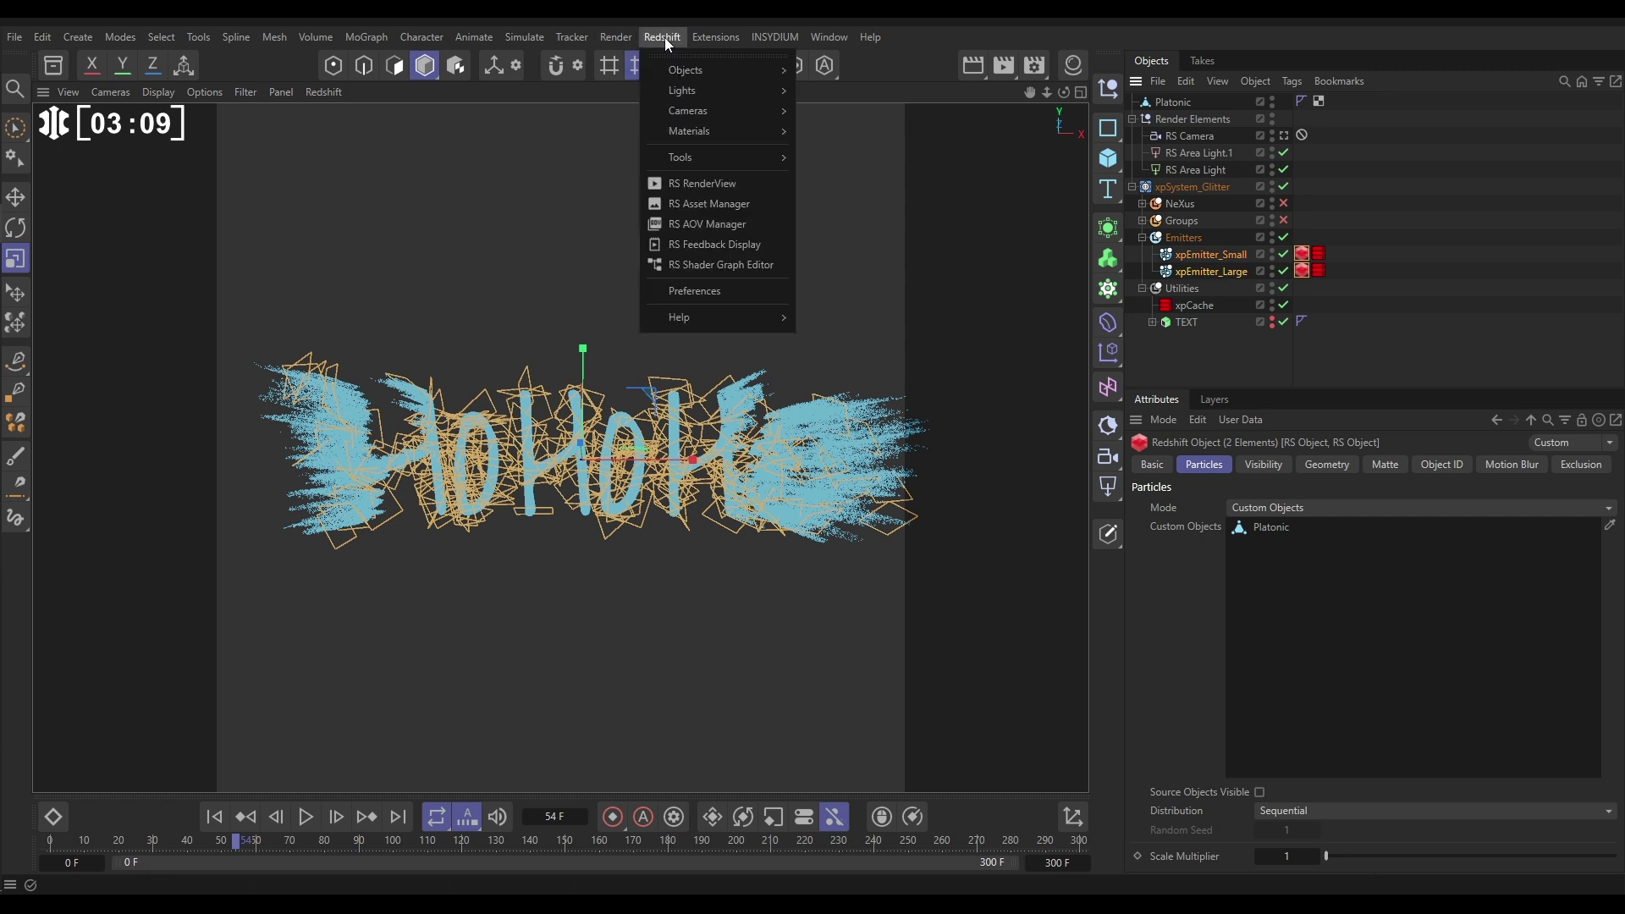
click(703, 184)
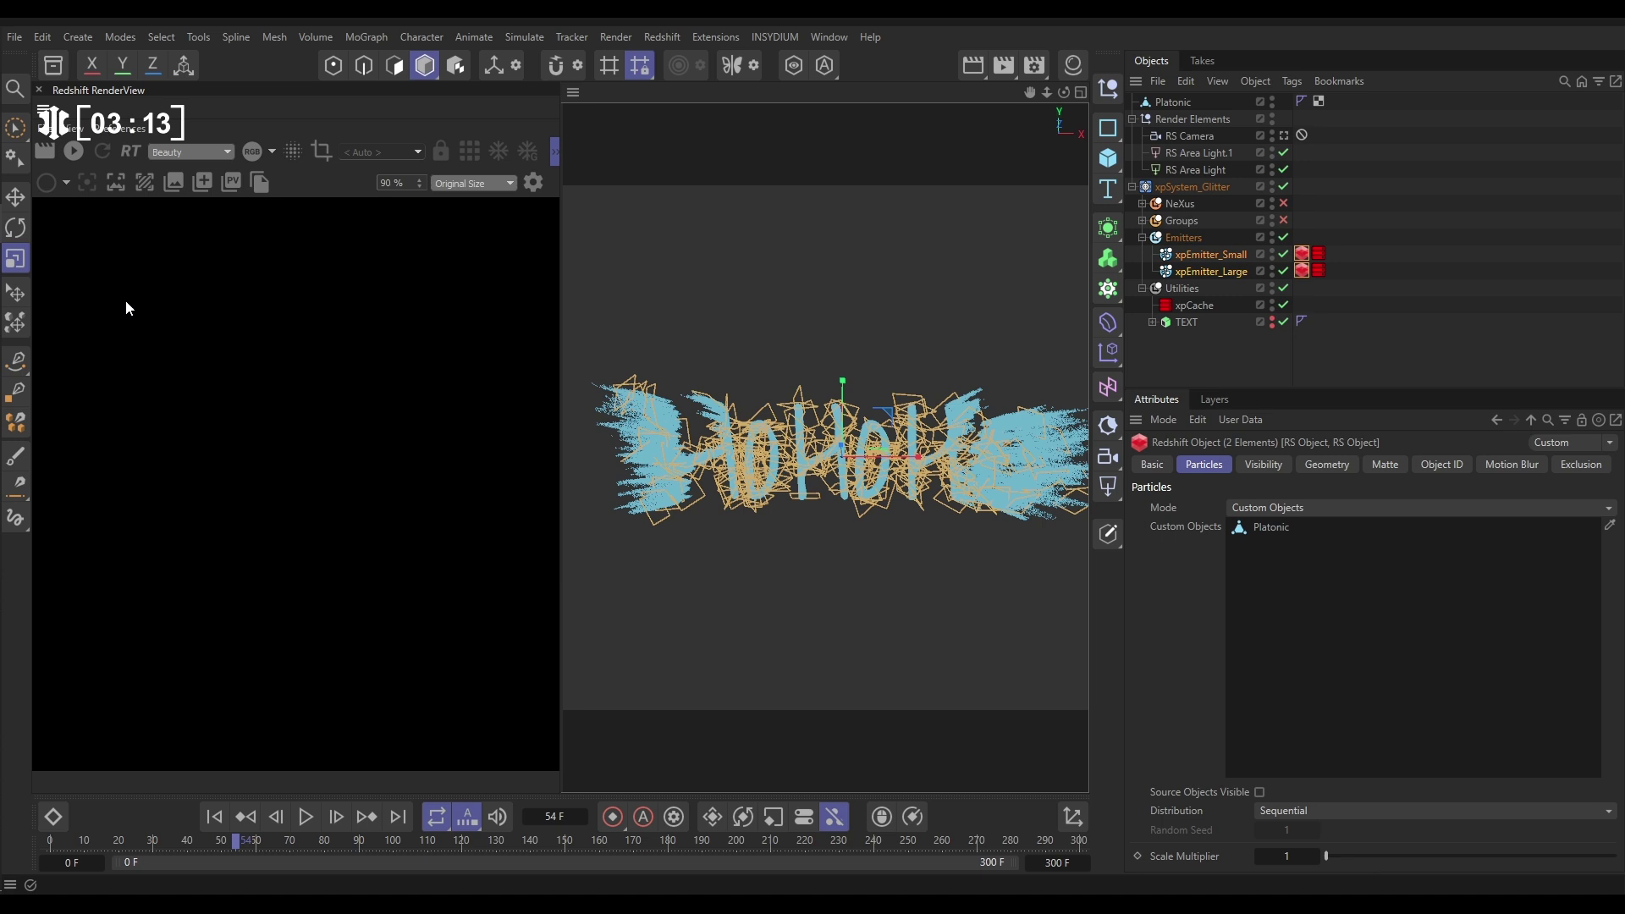
click(73, 151)
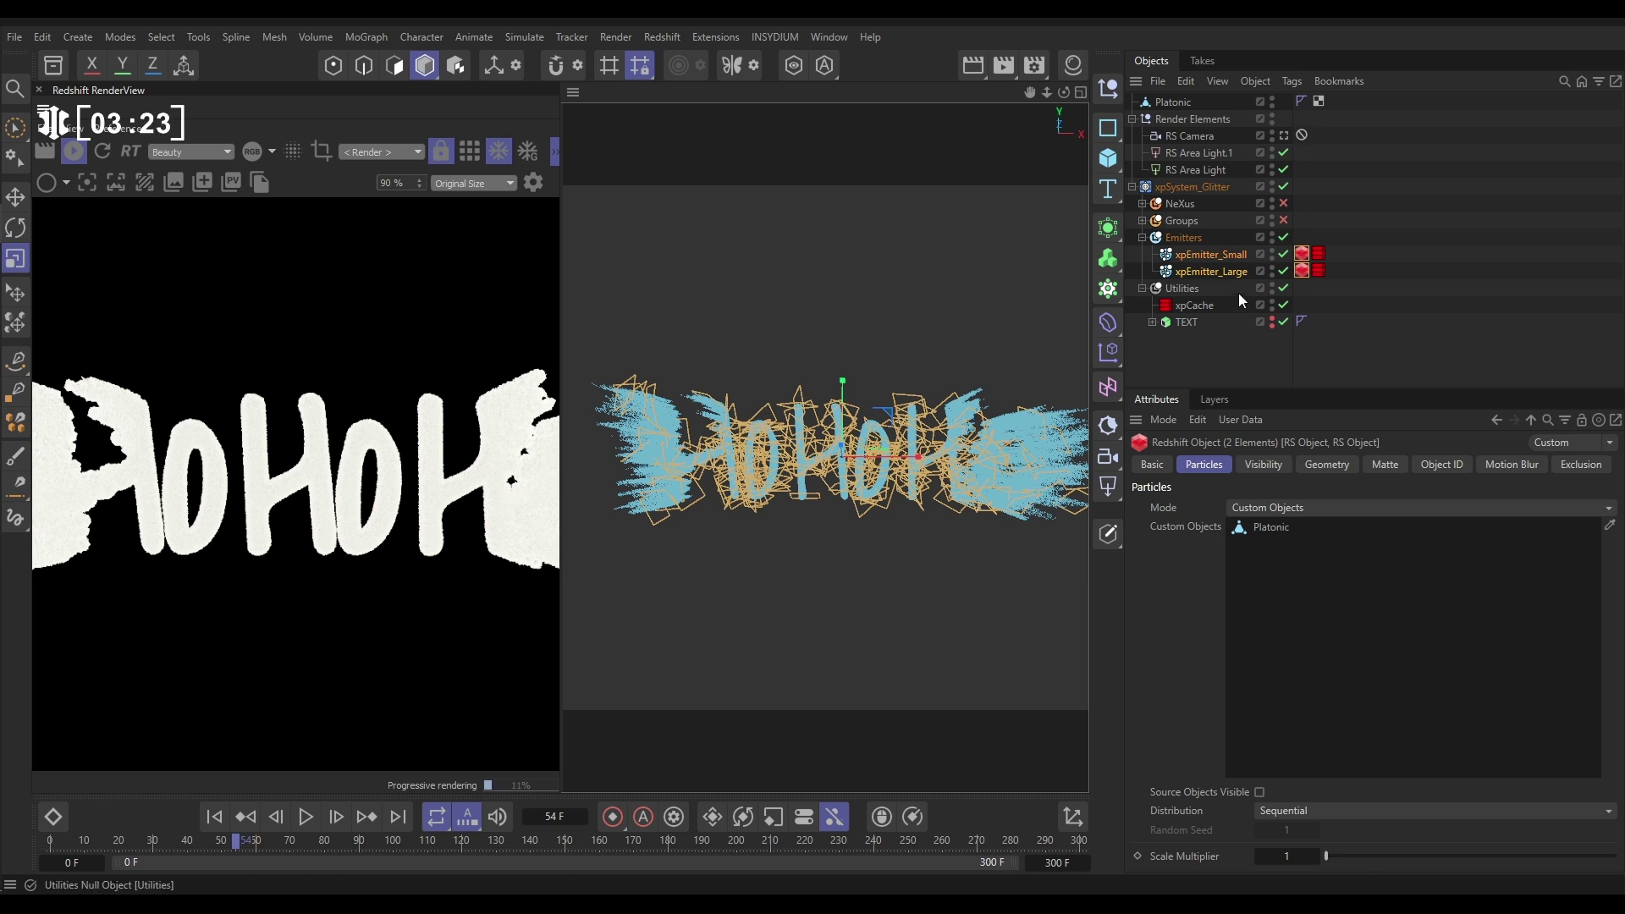
Disable xpEmitter_Small and set xpEmitter_Large's RS Object Scale Multiplier to 0.2
click(1283, 254)
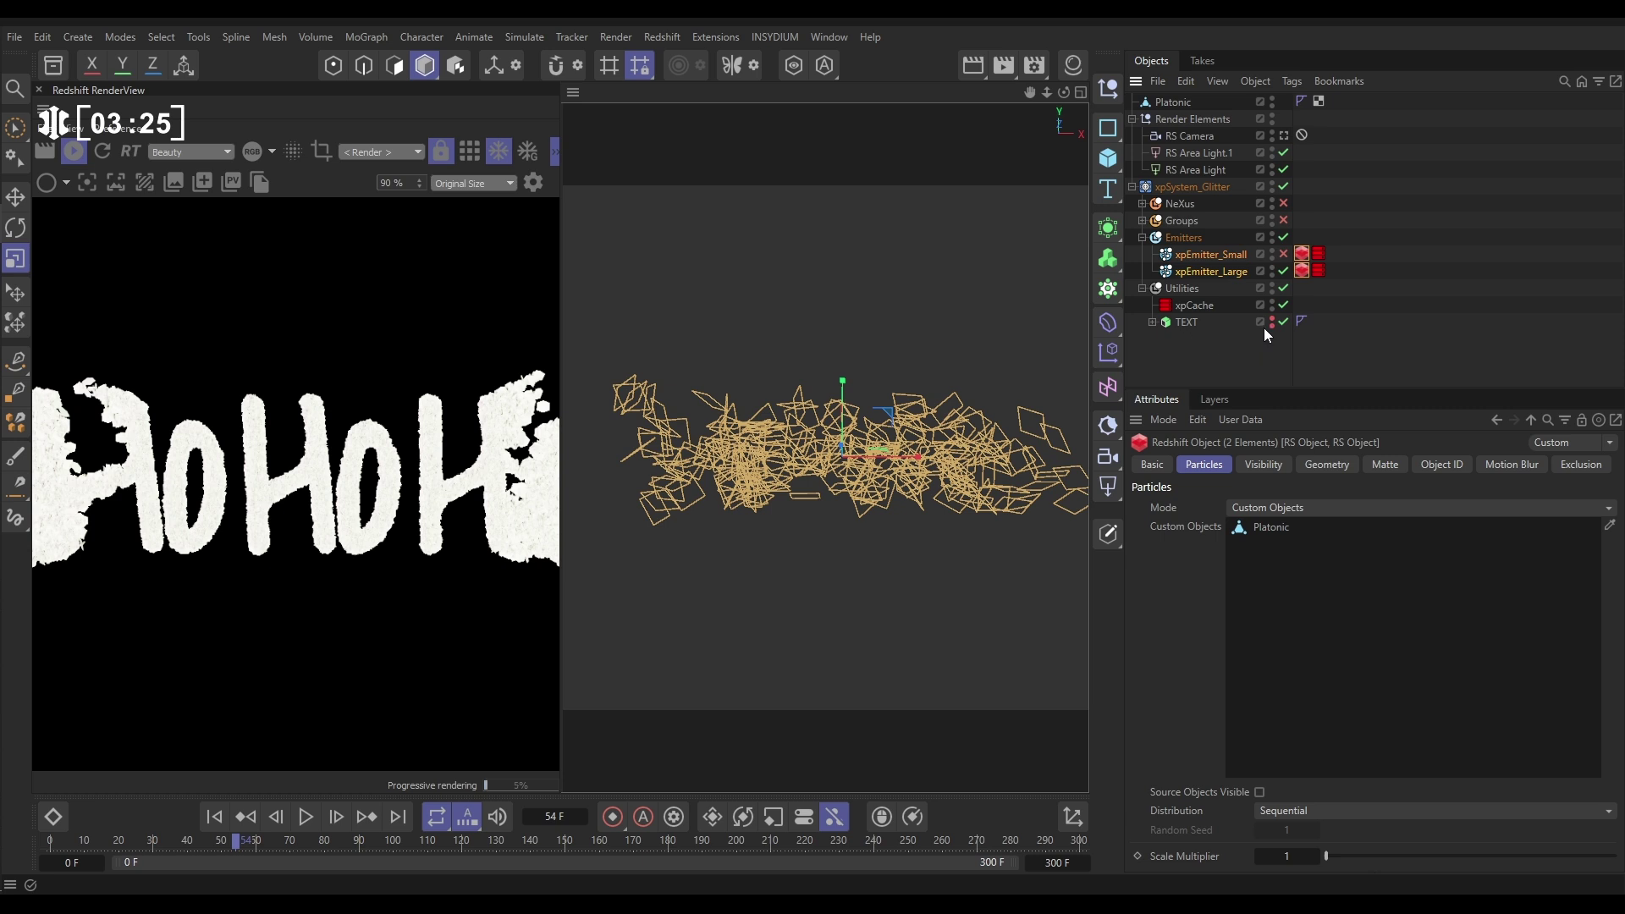
click(1302, 273)
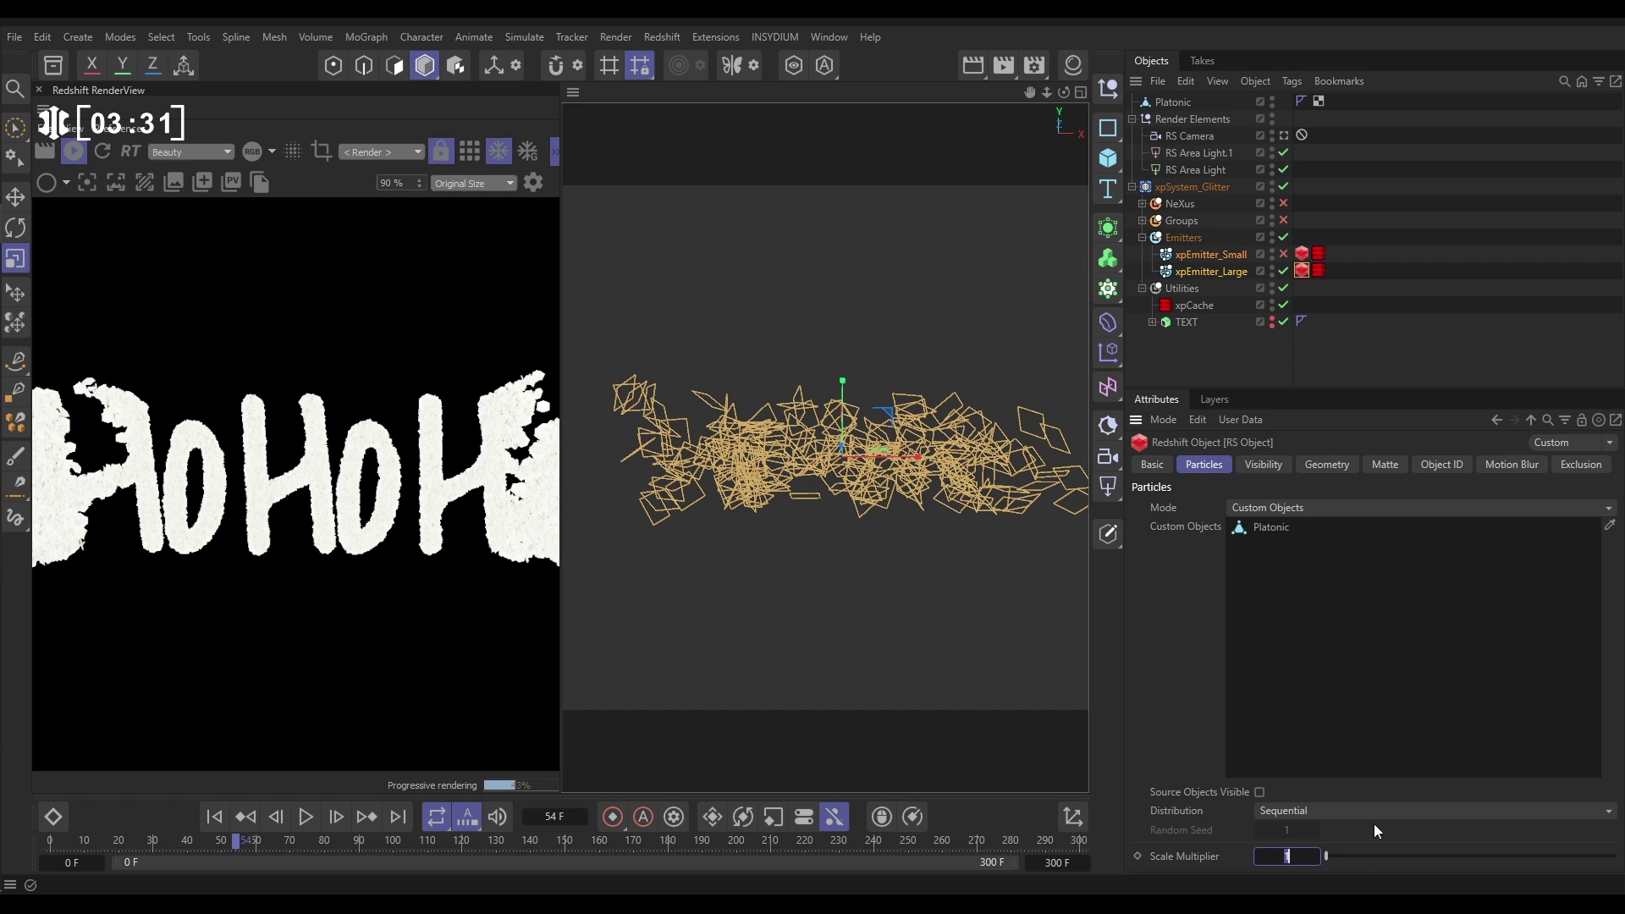
text(0.2)
key(Return)
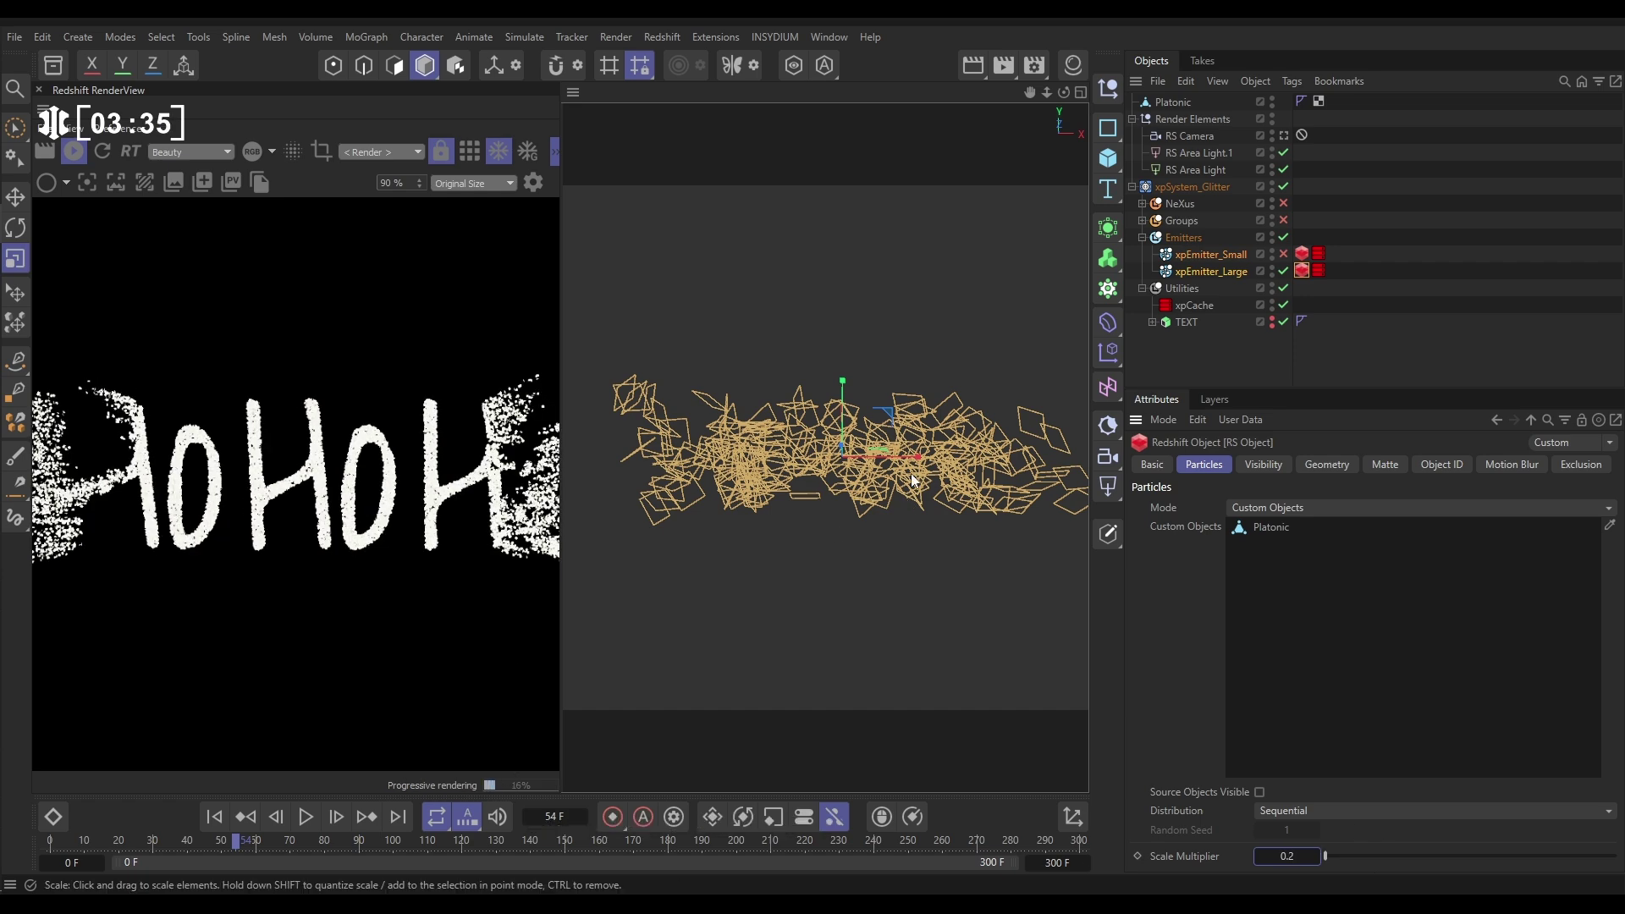
scroll(860, 495, down, 2)
mouse_move(860, 490)
alt+mouse_down()
mouse_move(821, 496)
mouse_move(841, 492)
alt+mouse_up()
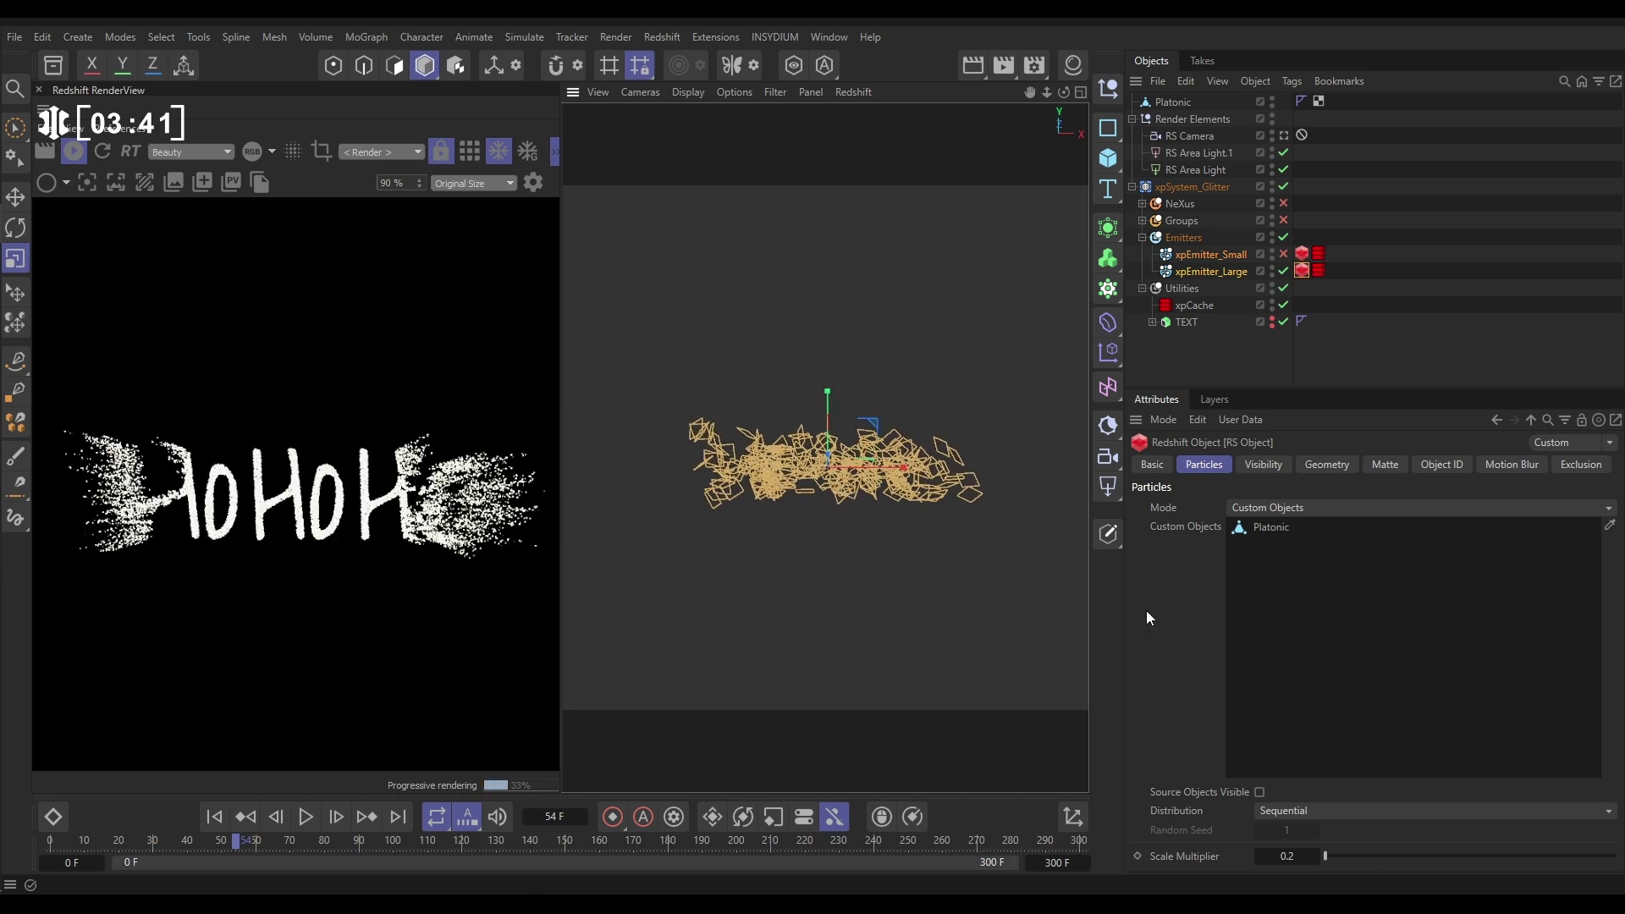
Disable xpEmitter_Large, re-enable xpEmitter_Small, and set its Scale Multiplier to 0.05
click(1283, 271)
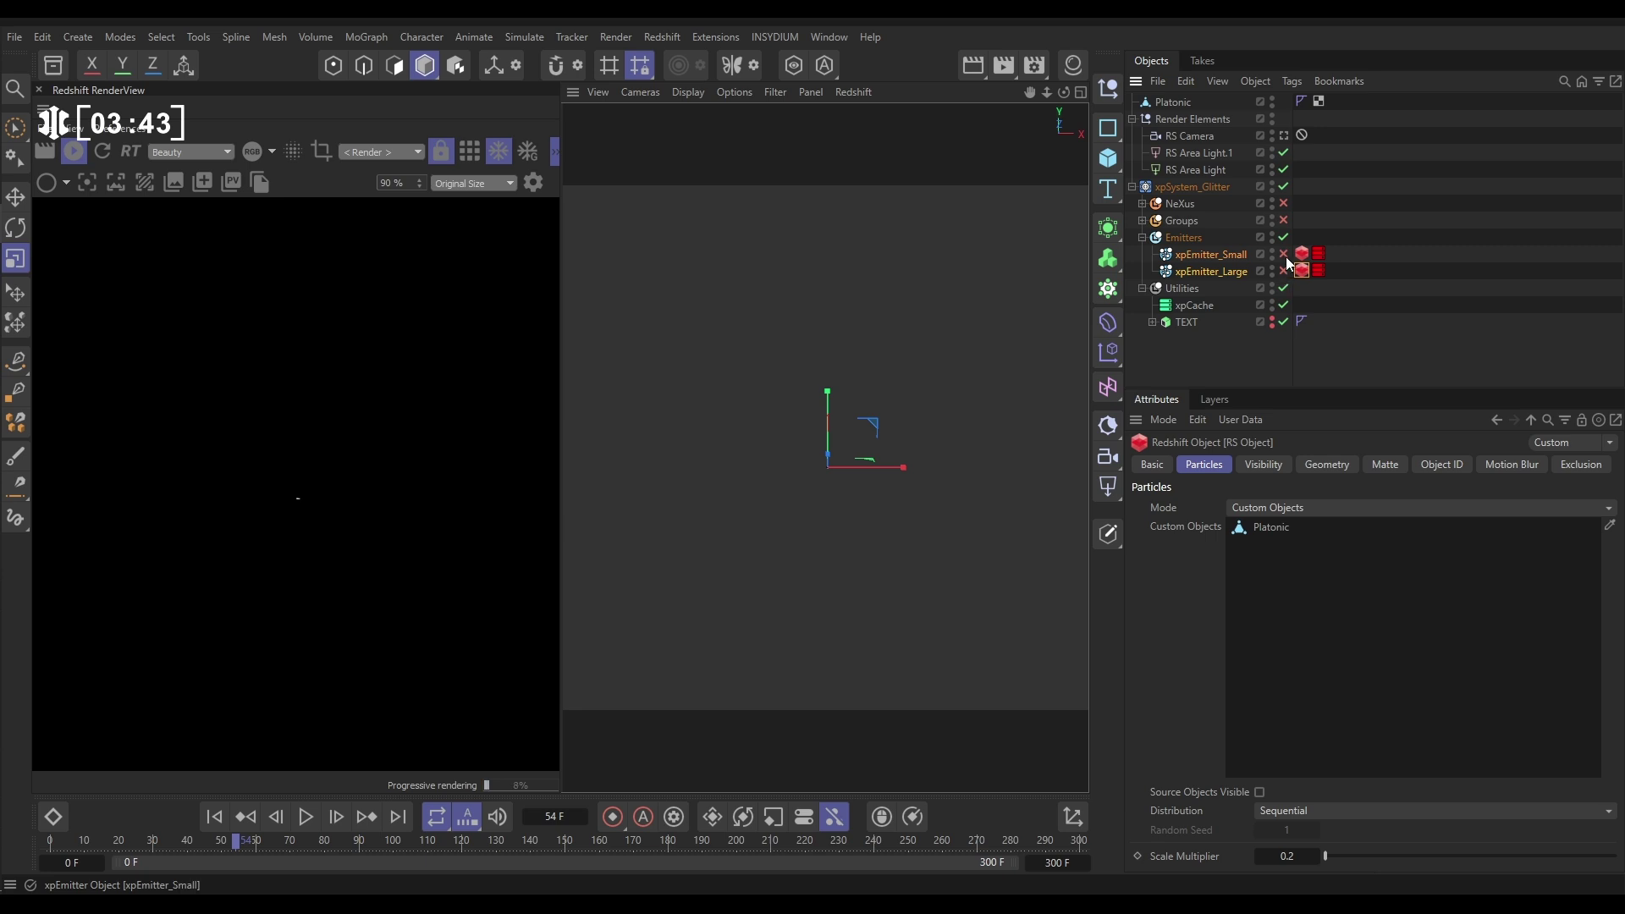
click(1283, 254)
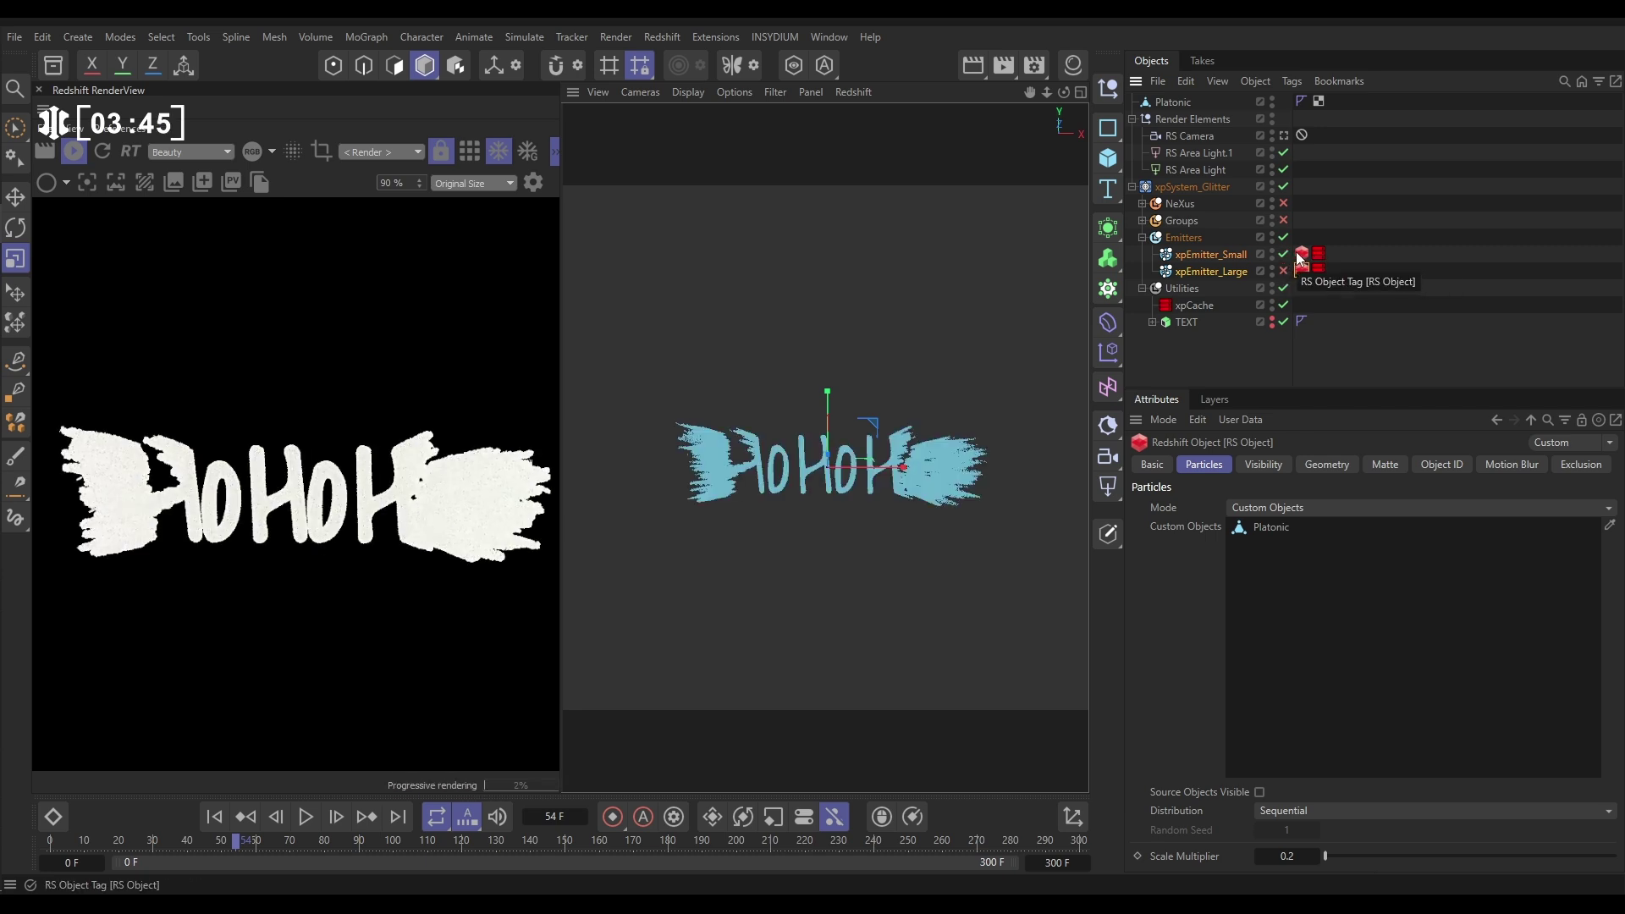
click(1302, 253)
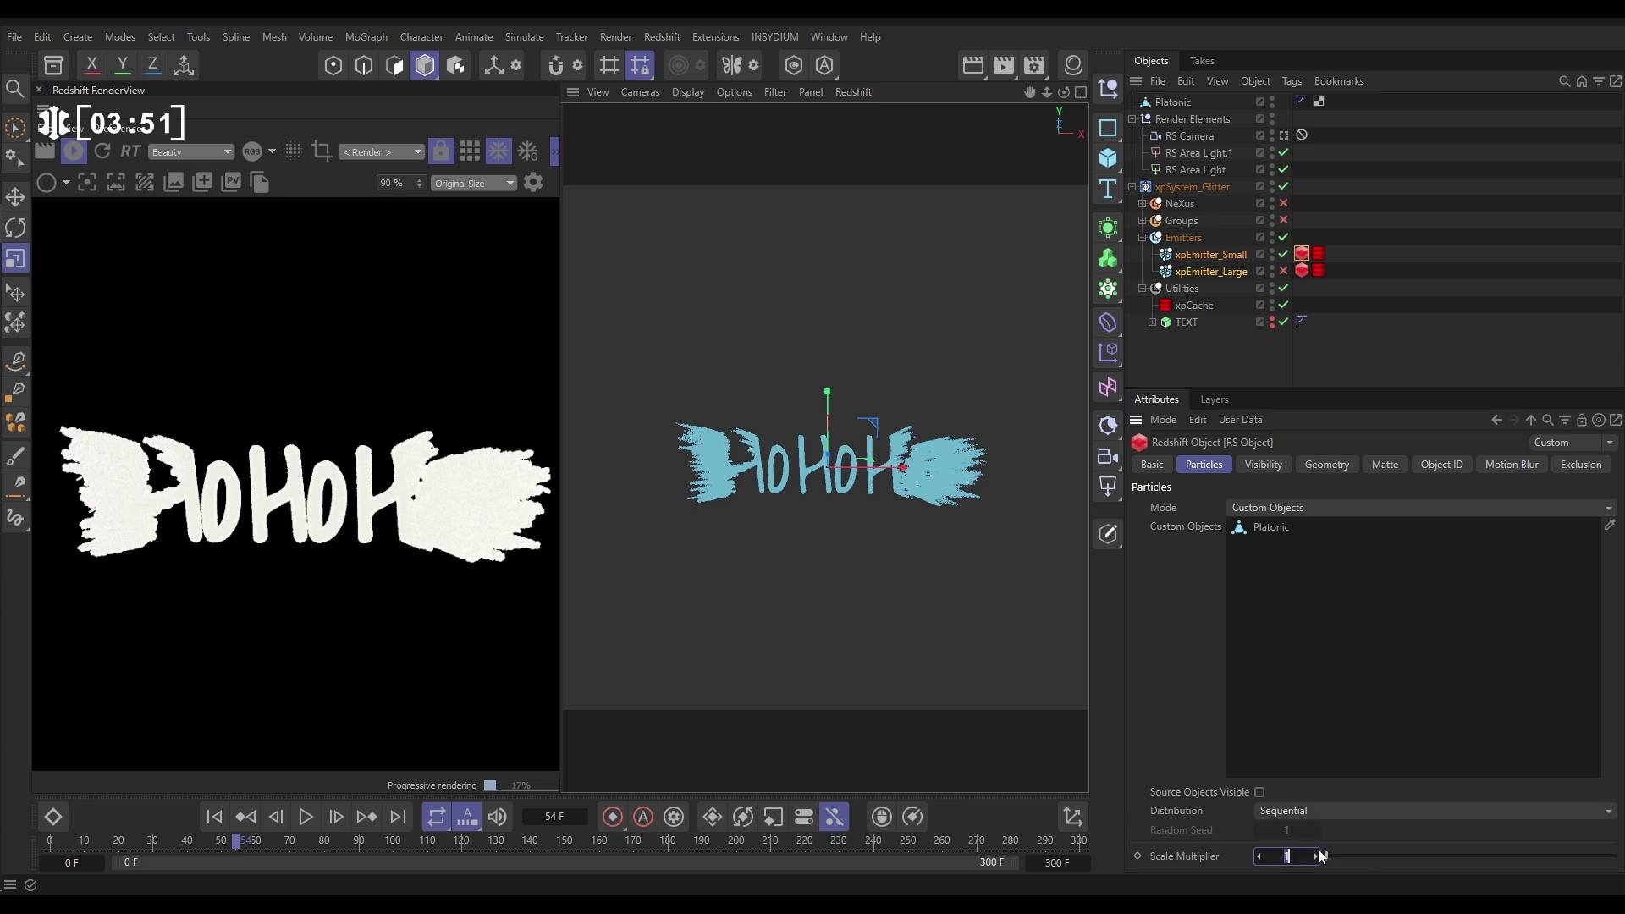
text(0.05)
key(Return)
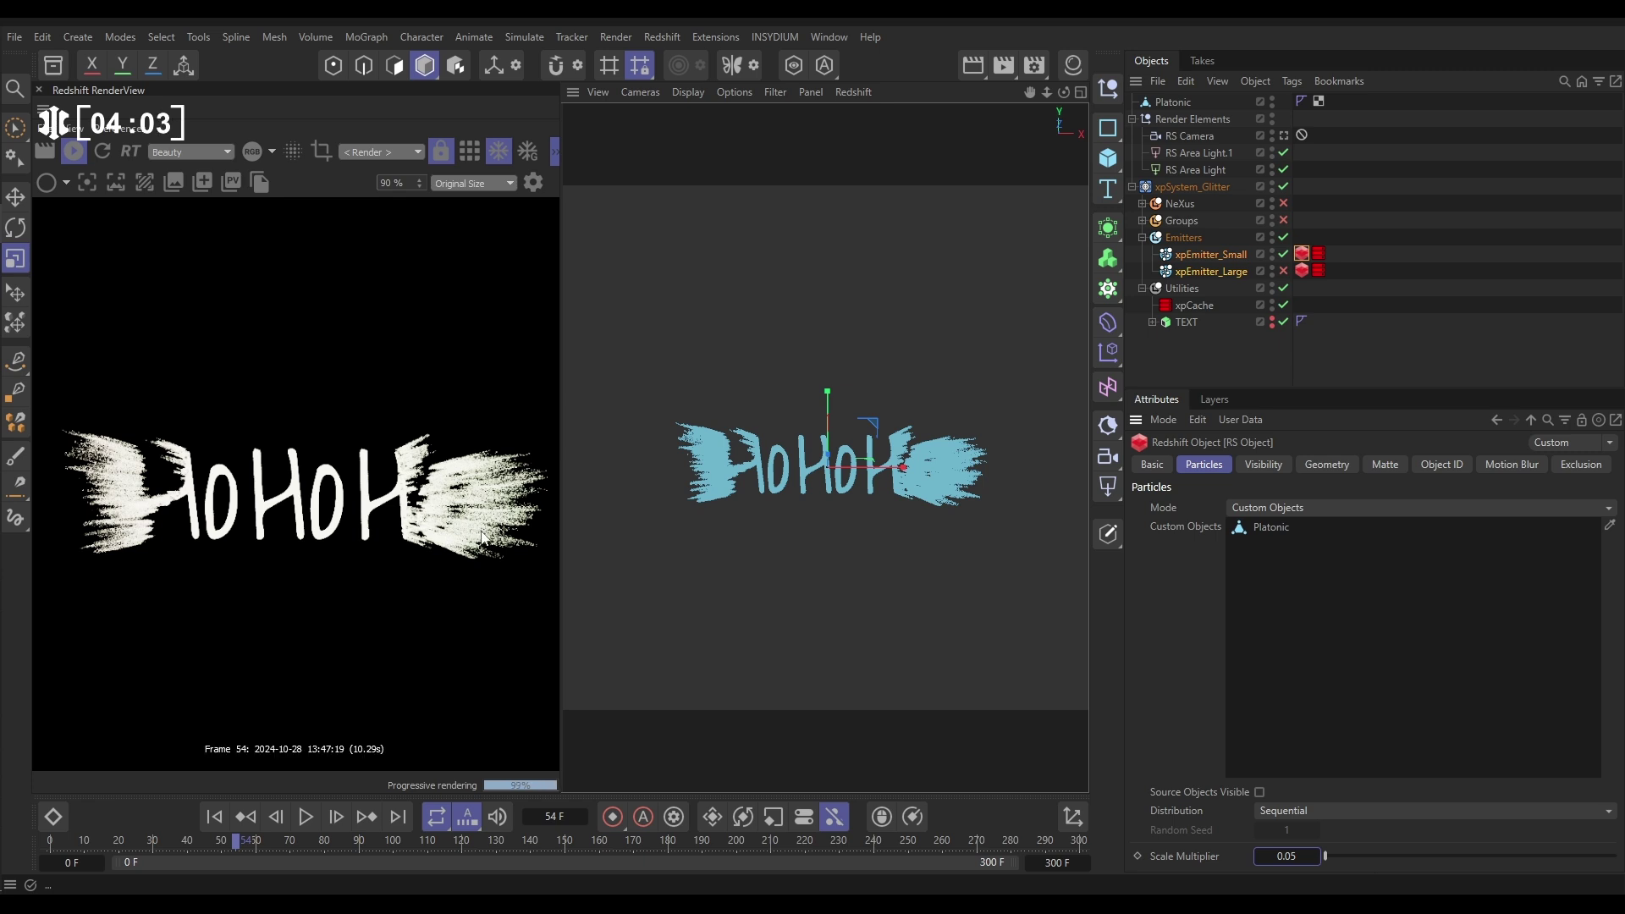
Duplicate the Platonic shape and stop the Redshift preview render
click(1208, 358)
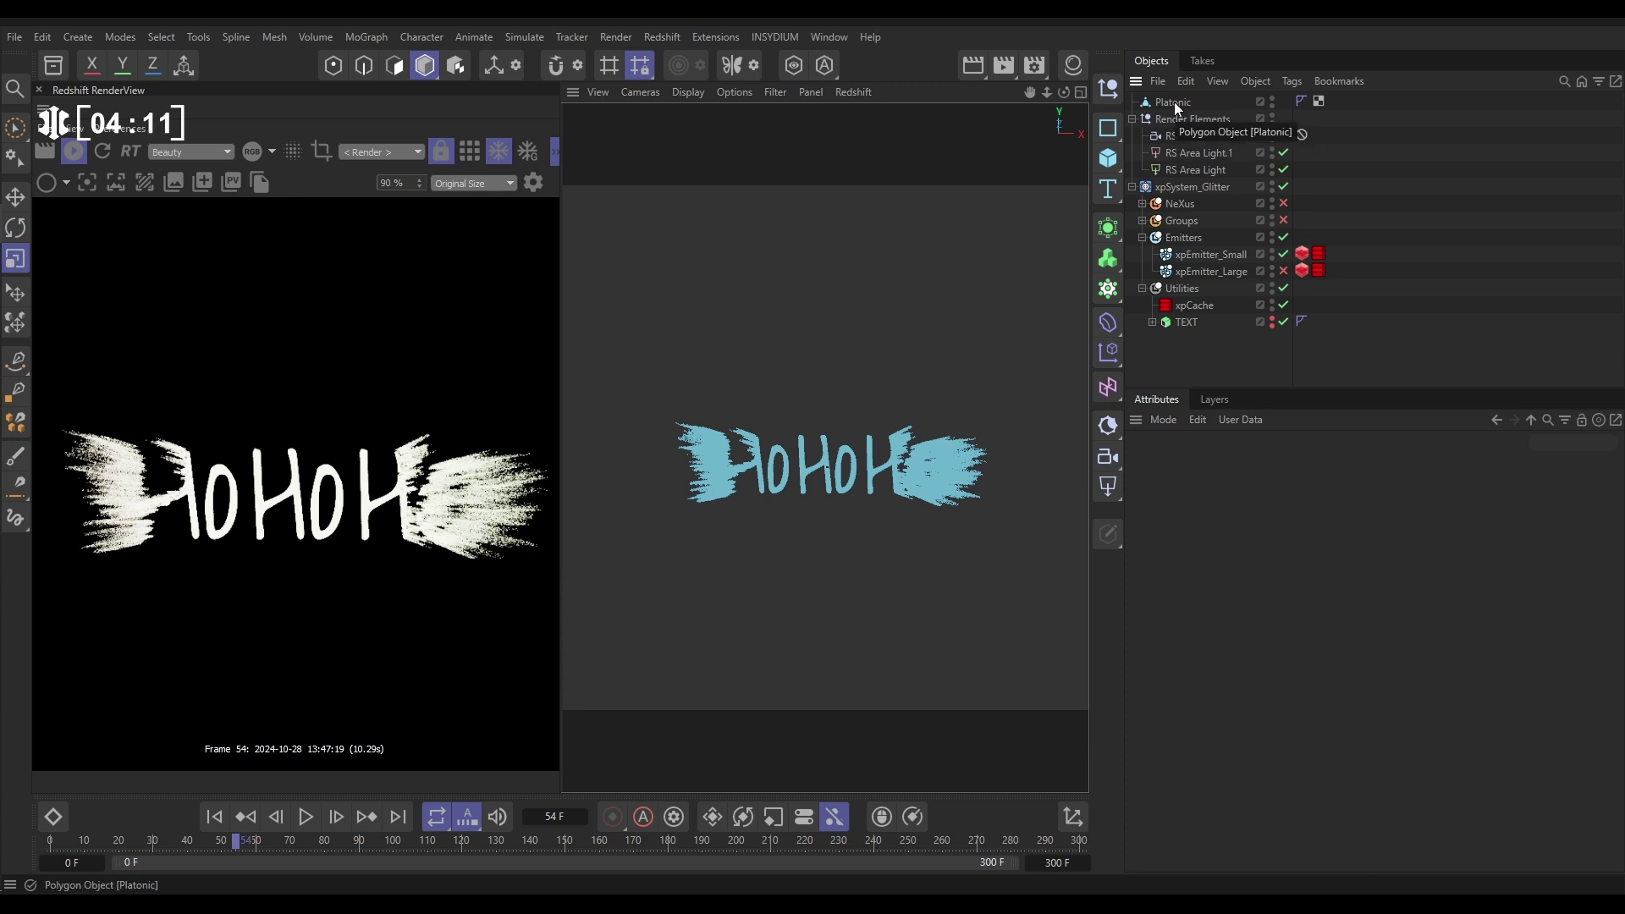
ctrl+drag(1174, 104, 1171, 127)
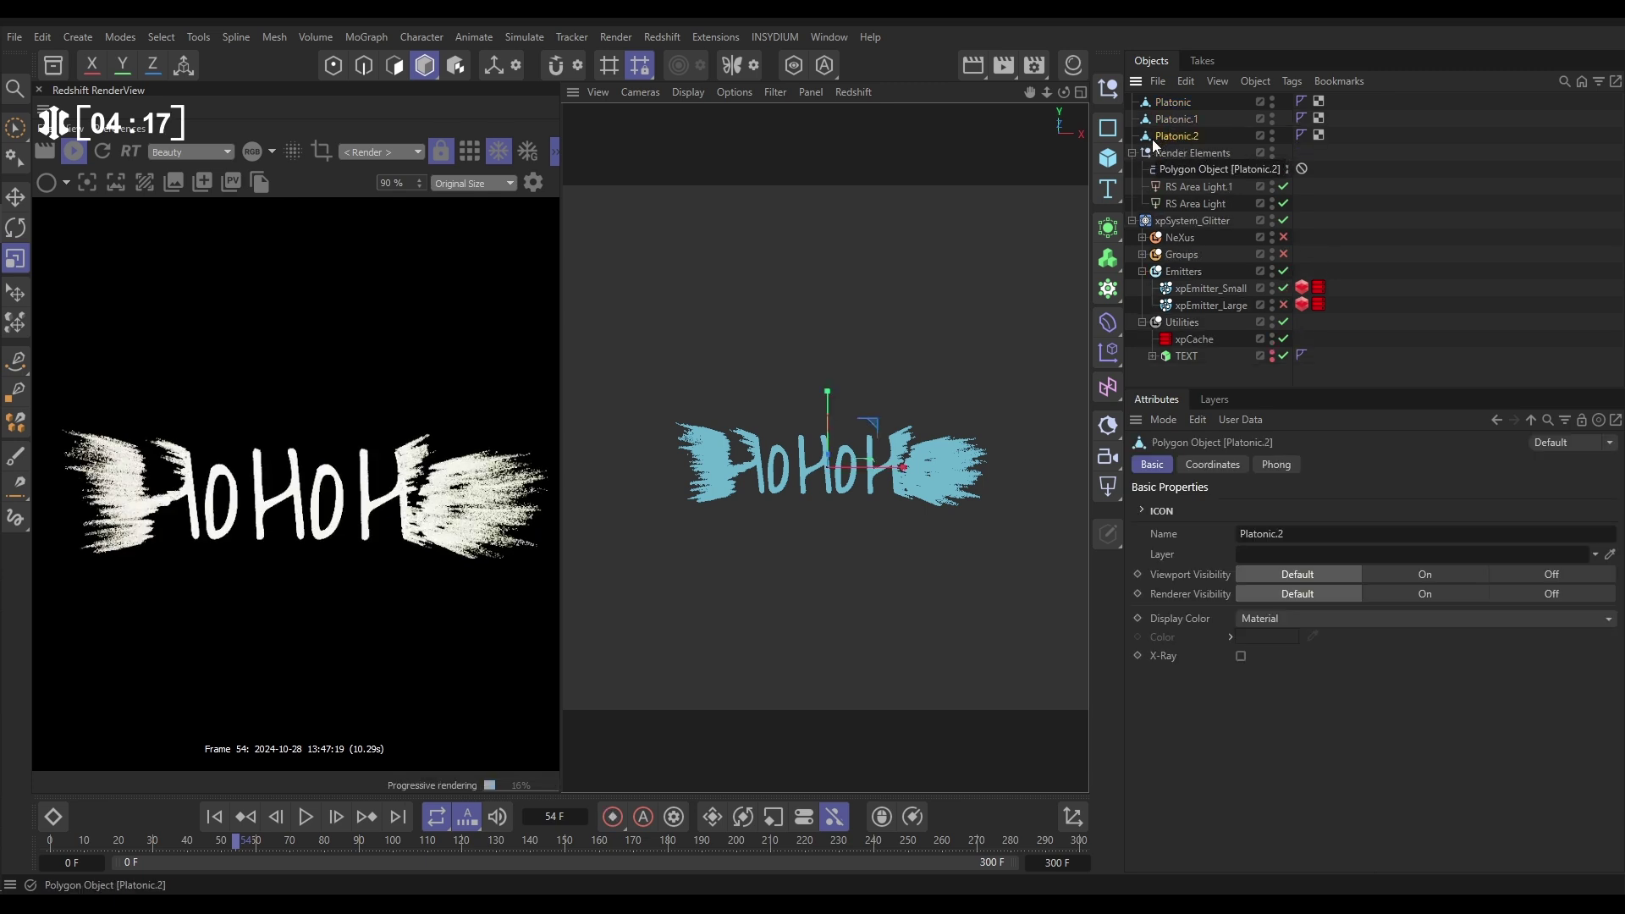
click(1072, 68)
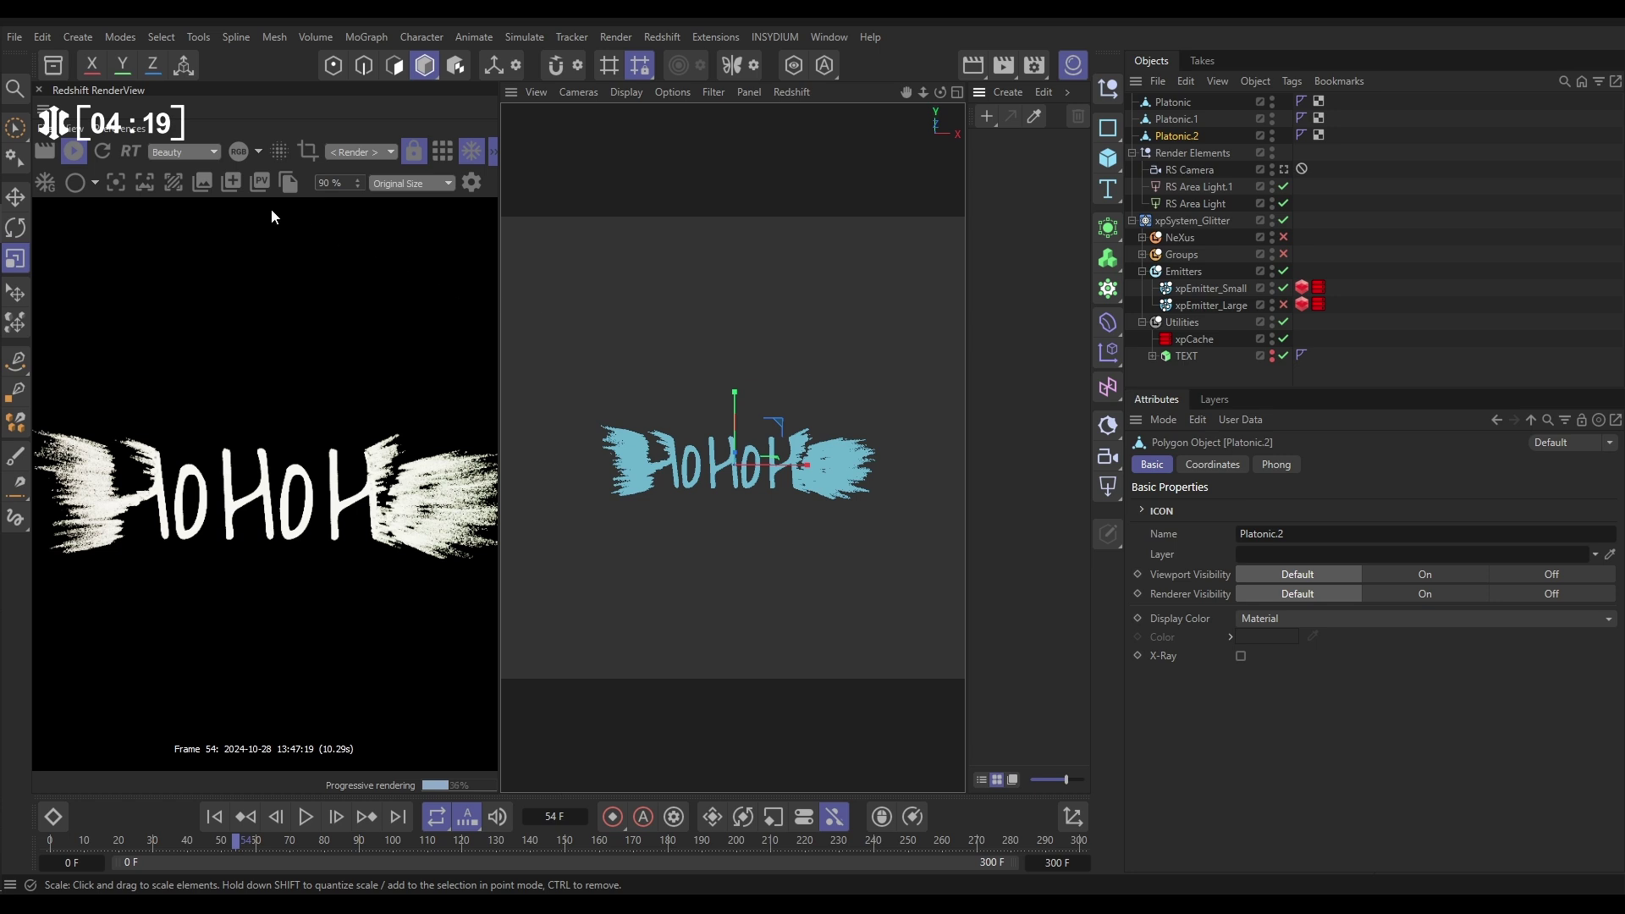
click(70, 153)
Create a new material 'Mat' and apply it to the original Platonic
click(1004, 180)
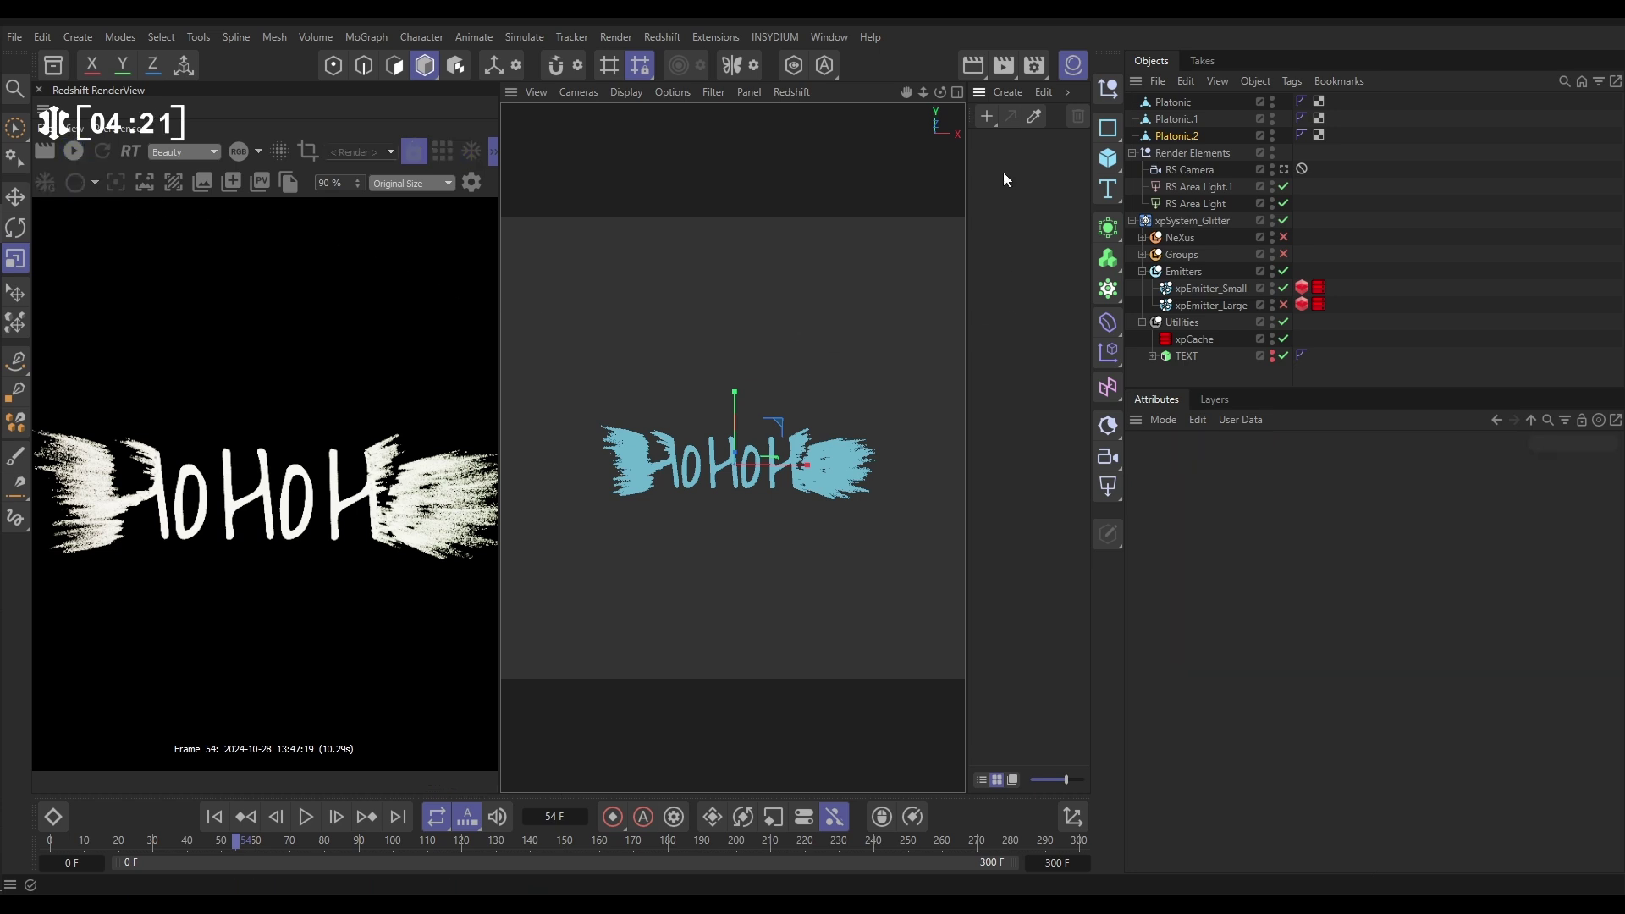
double_click(1005, 179)
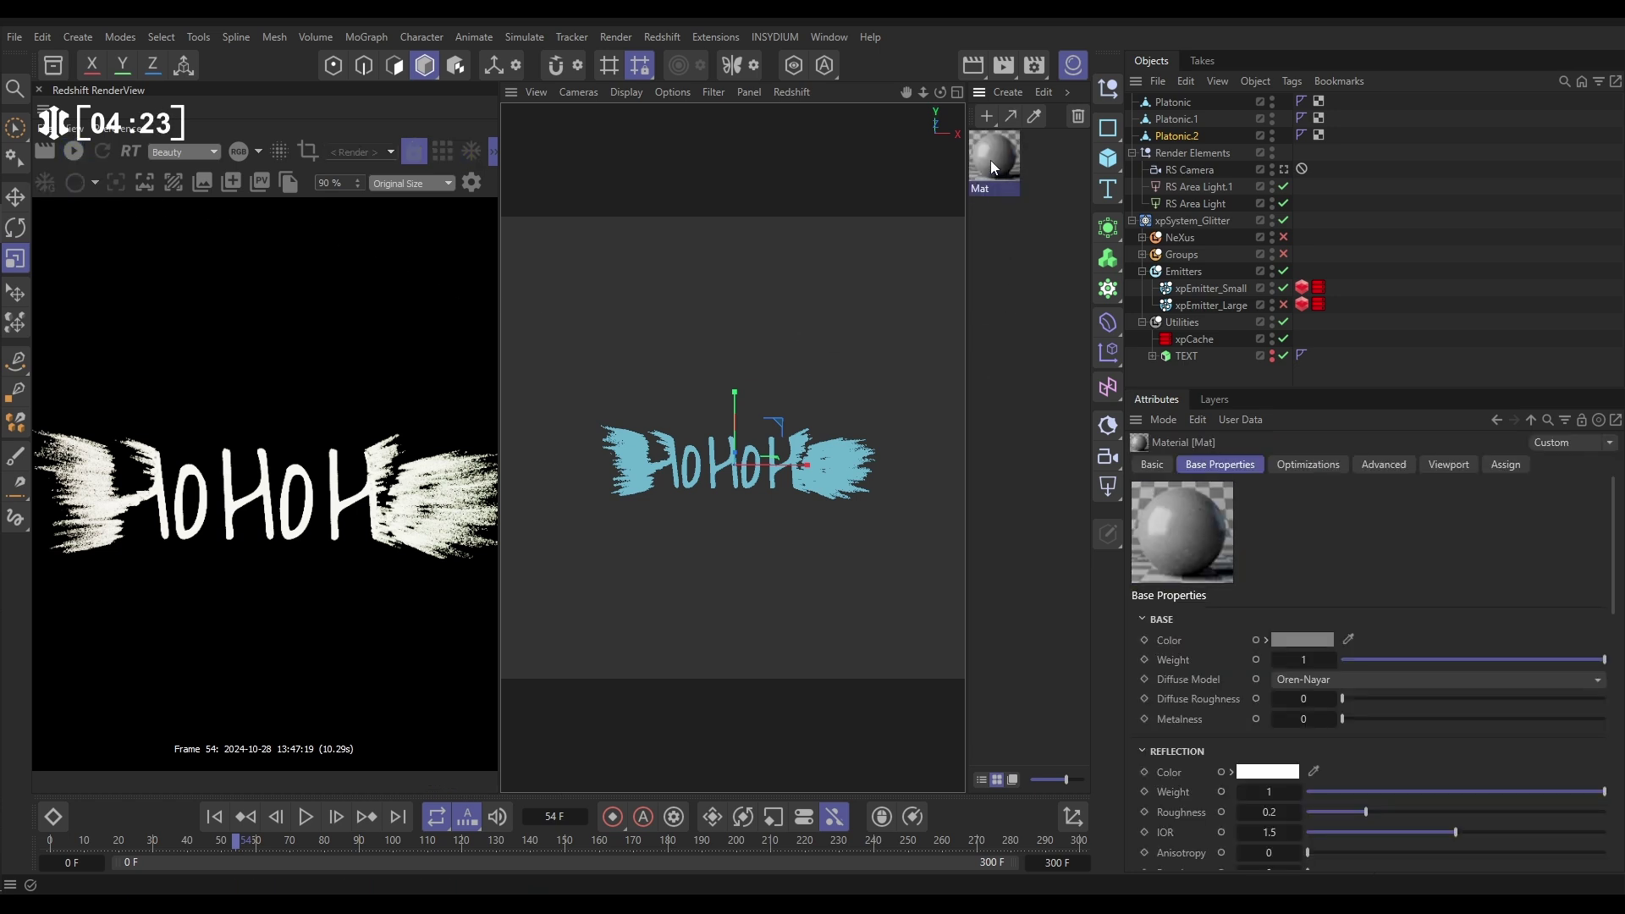
drag(991, 160, 1166, 104)
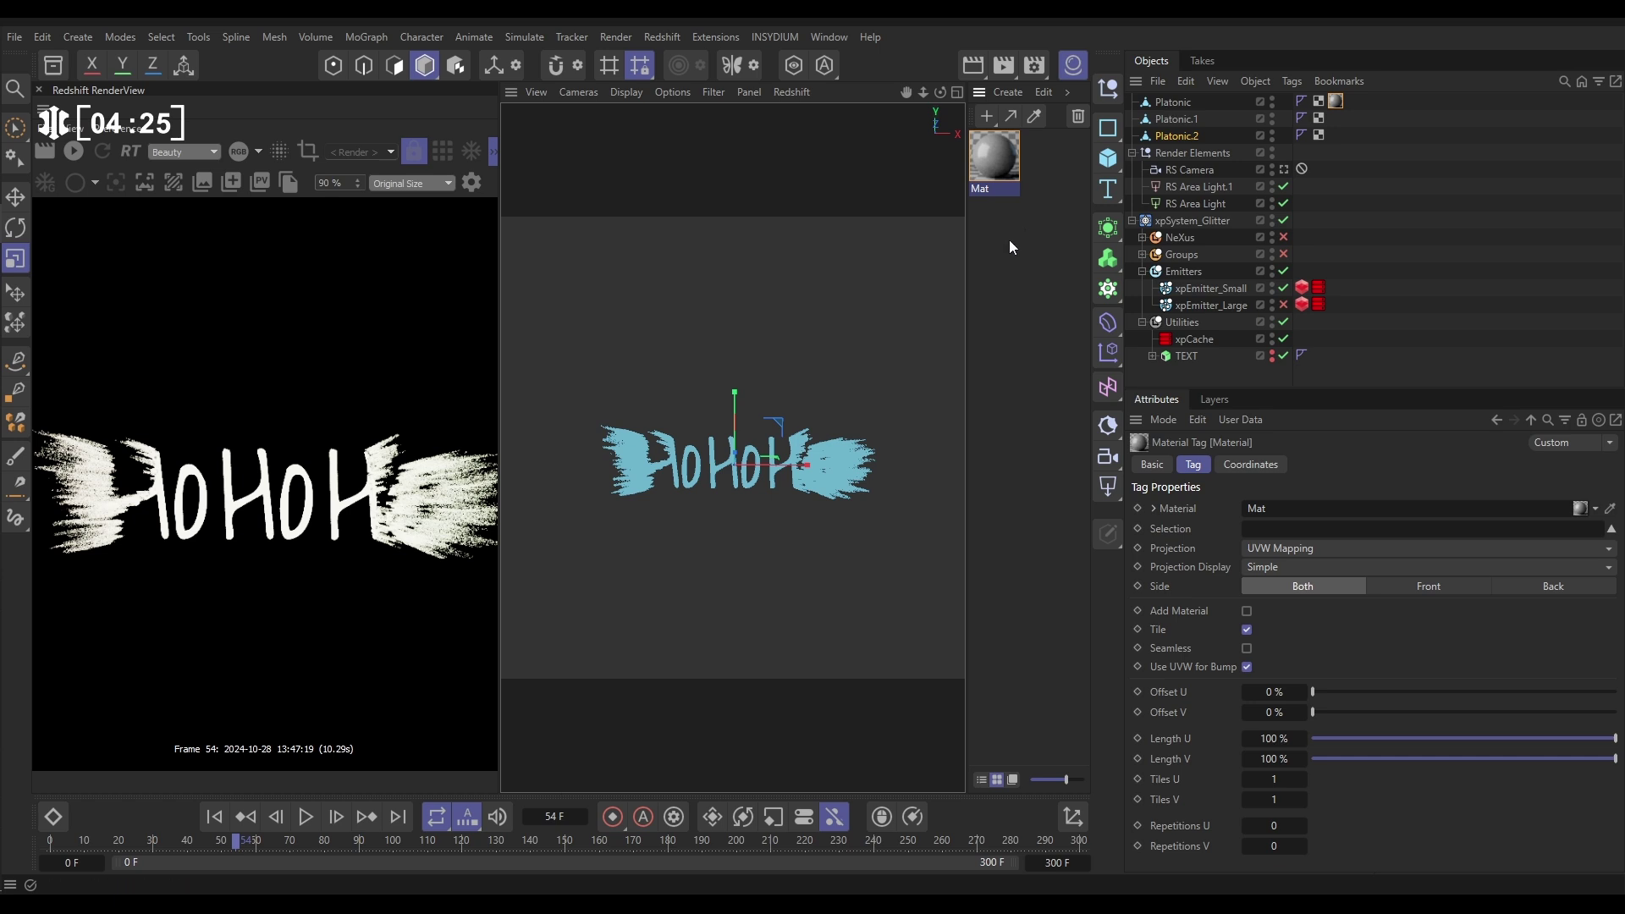
Give Mat's RS Standard node a white base colour, Metalness 1 and reflection roughness 0.039
double_click(993, 161)
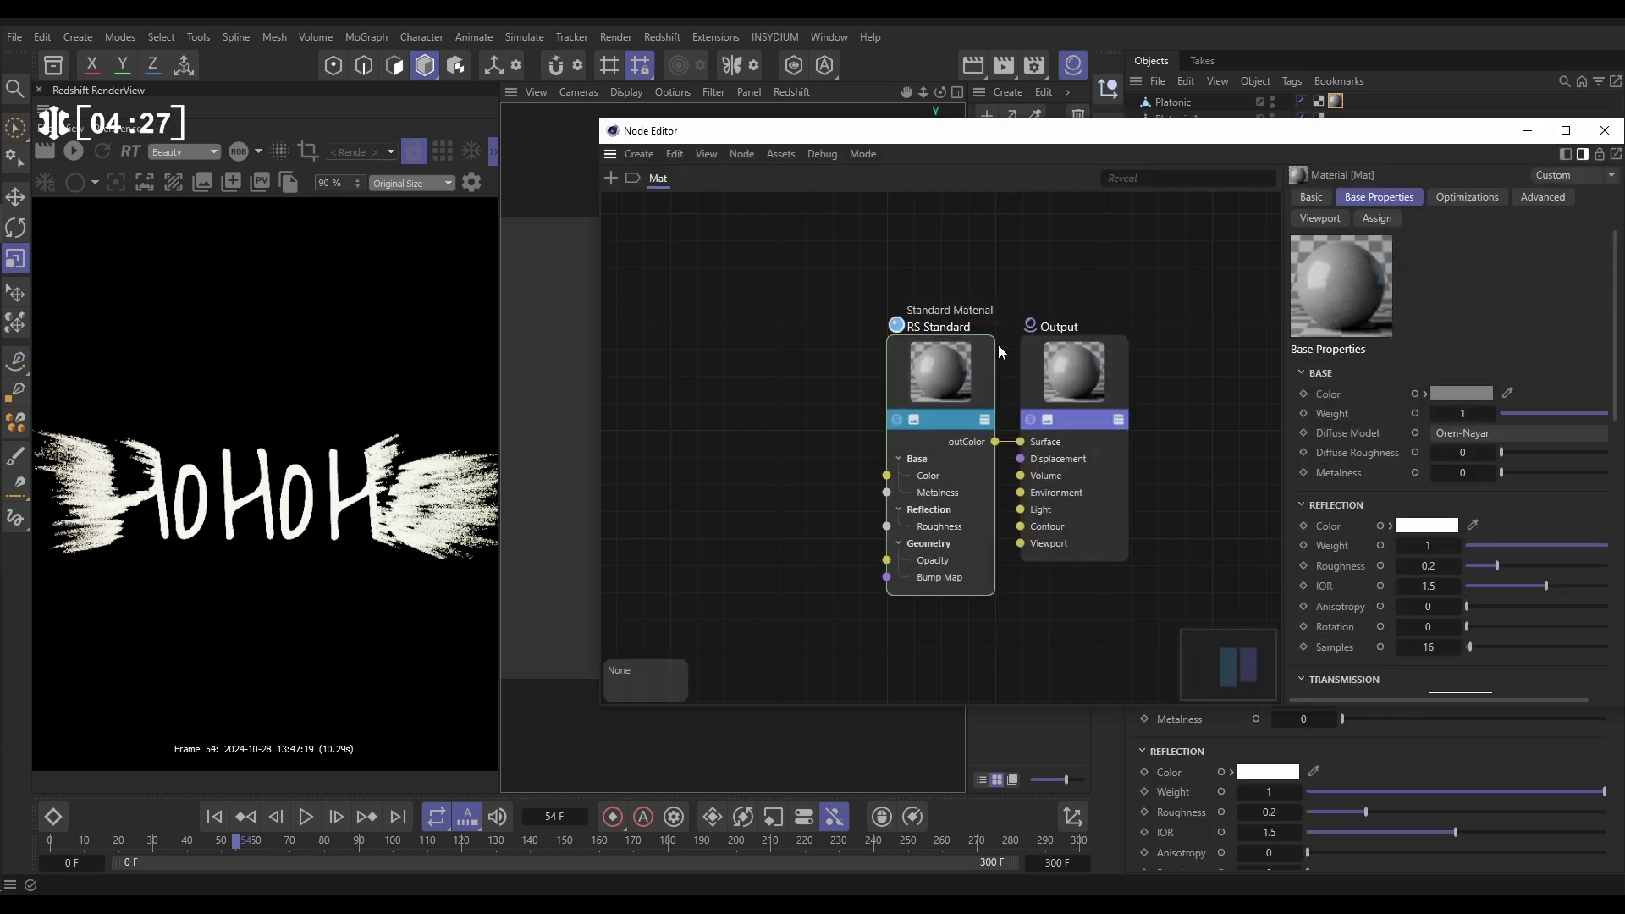
click(935, 374)
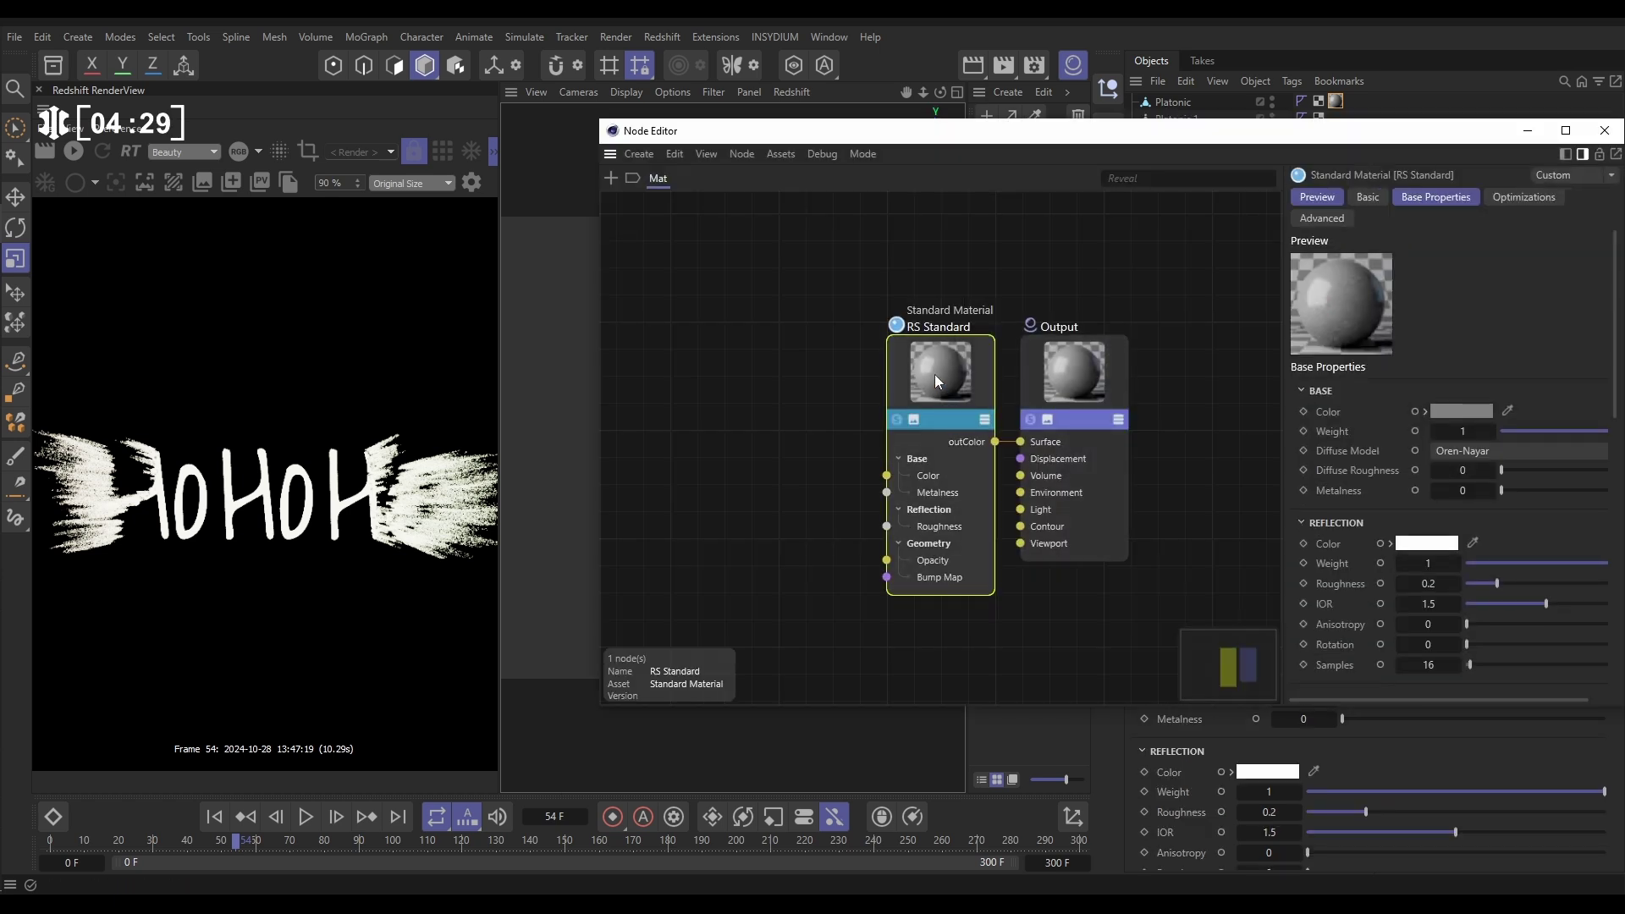
click(1464, 412)
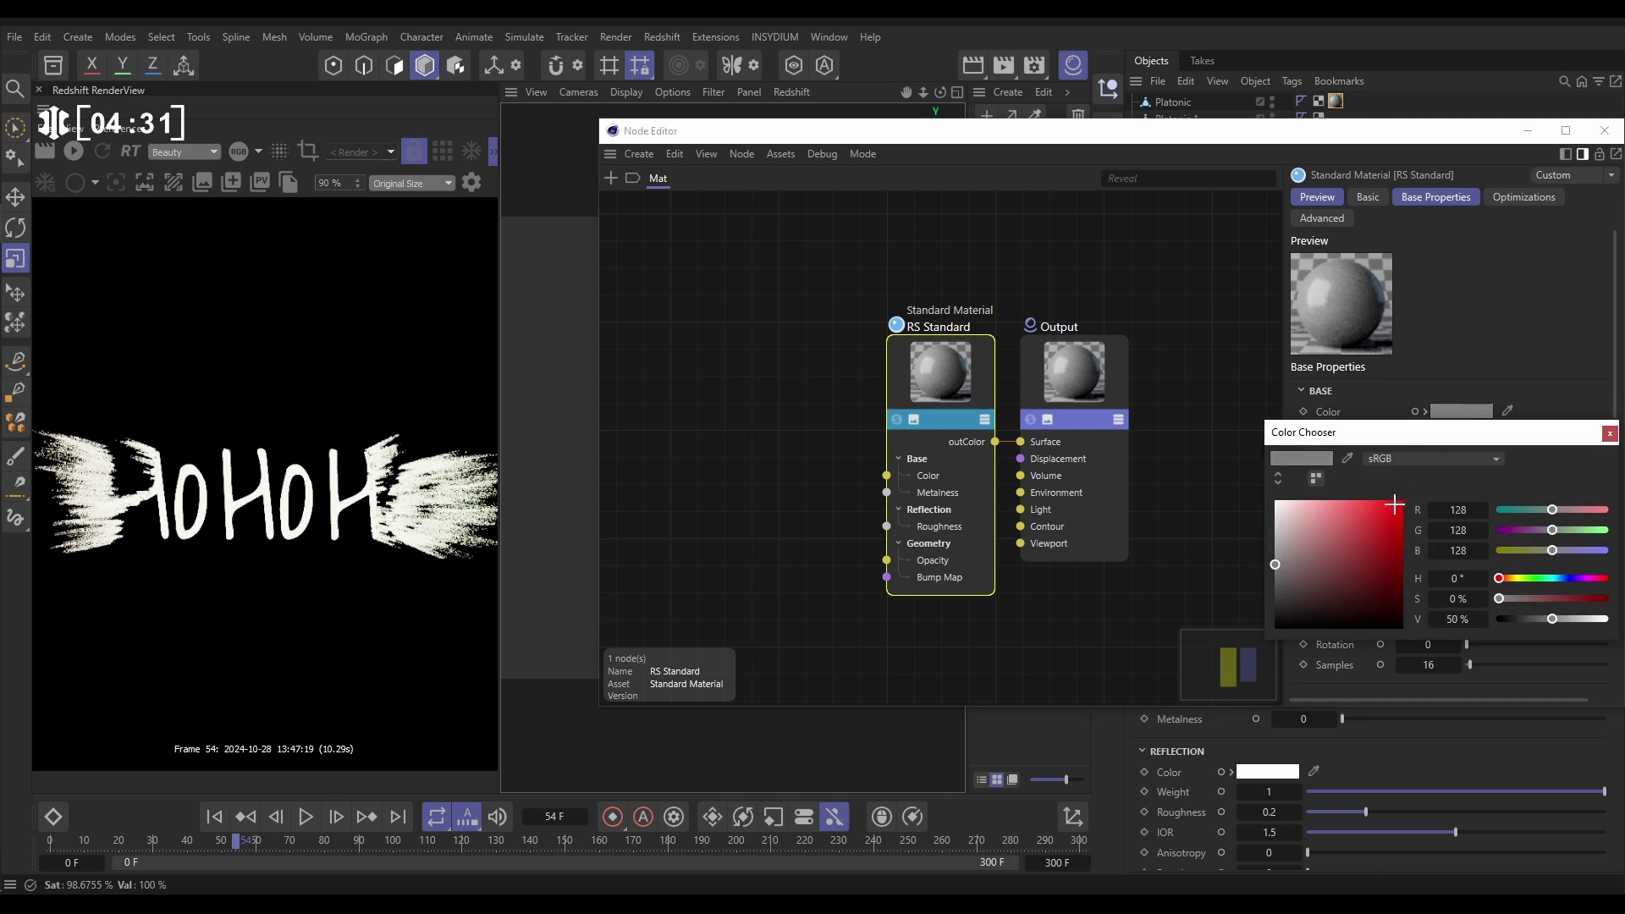
drag(1337, 542, 1275, 500)
click(1611, 432)
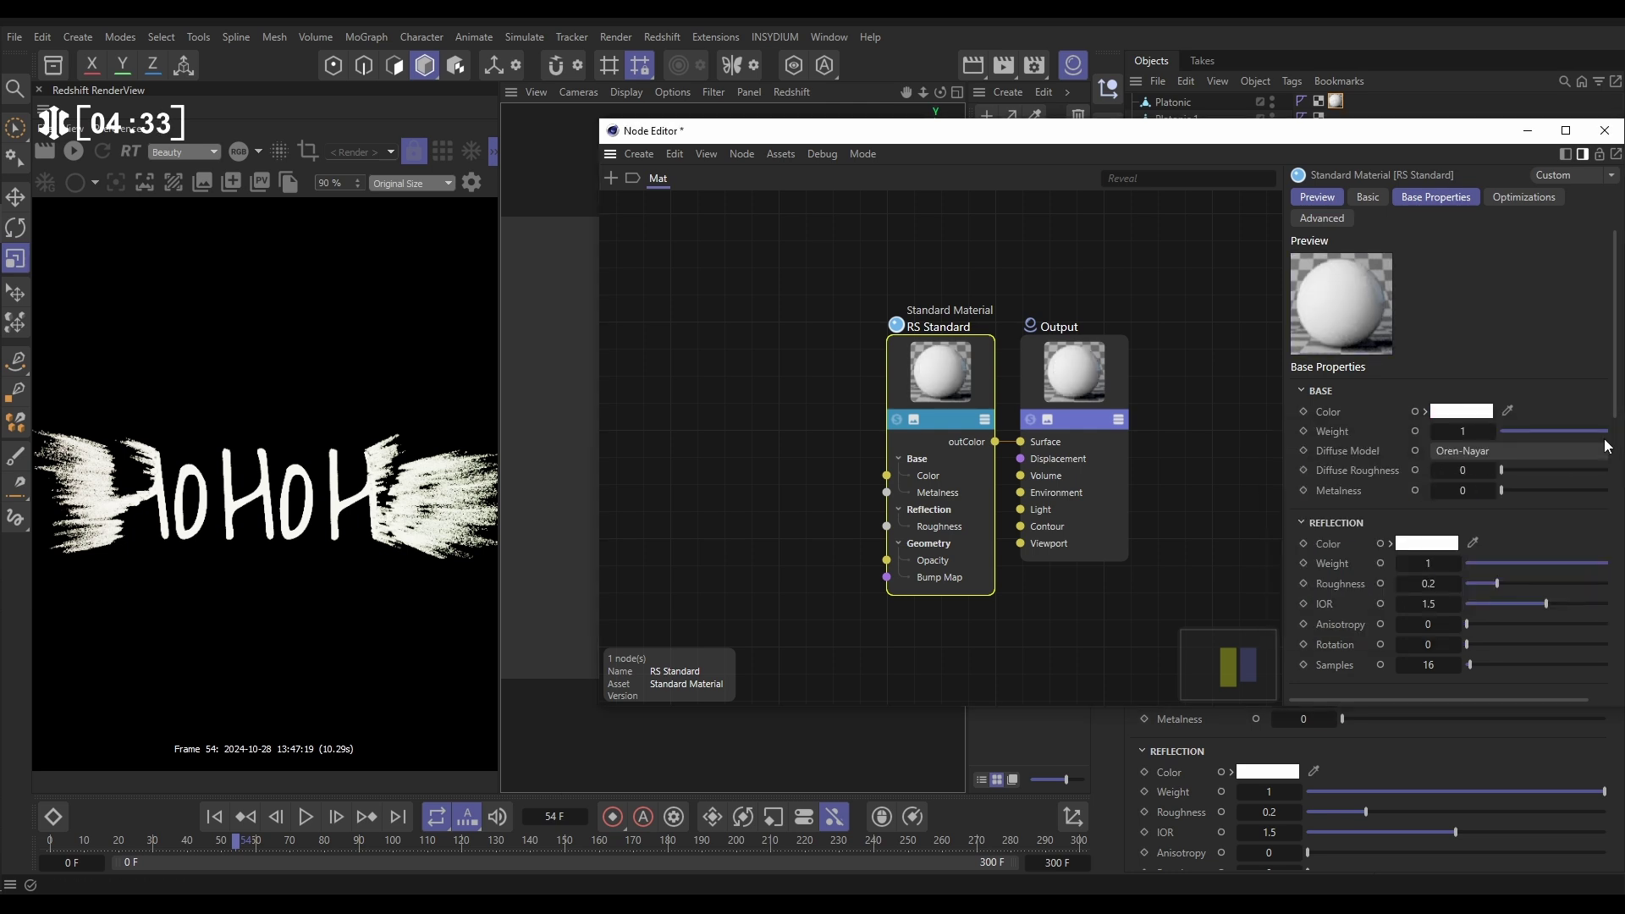
click(1472, 493)
text(1)
key(Return)
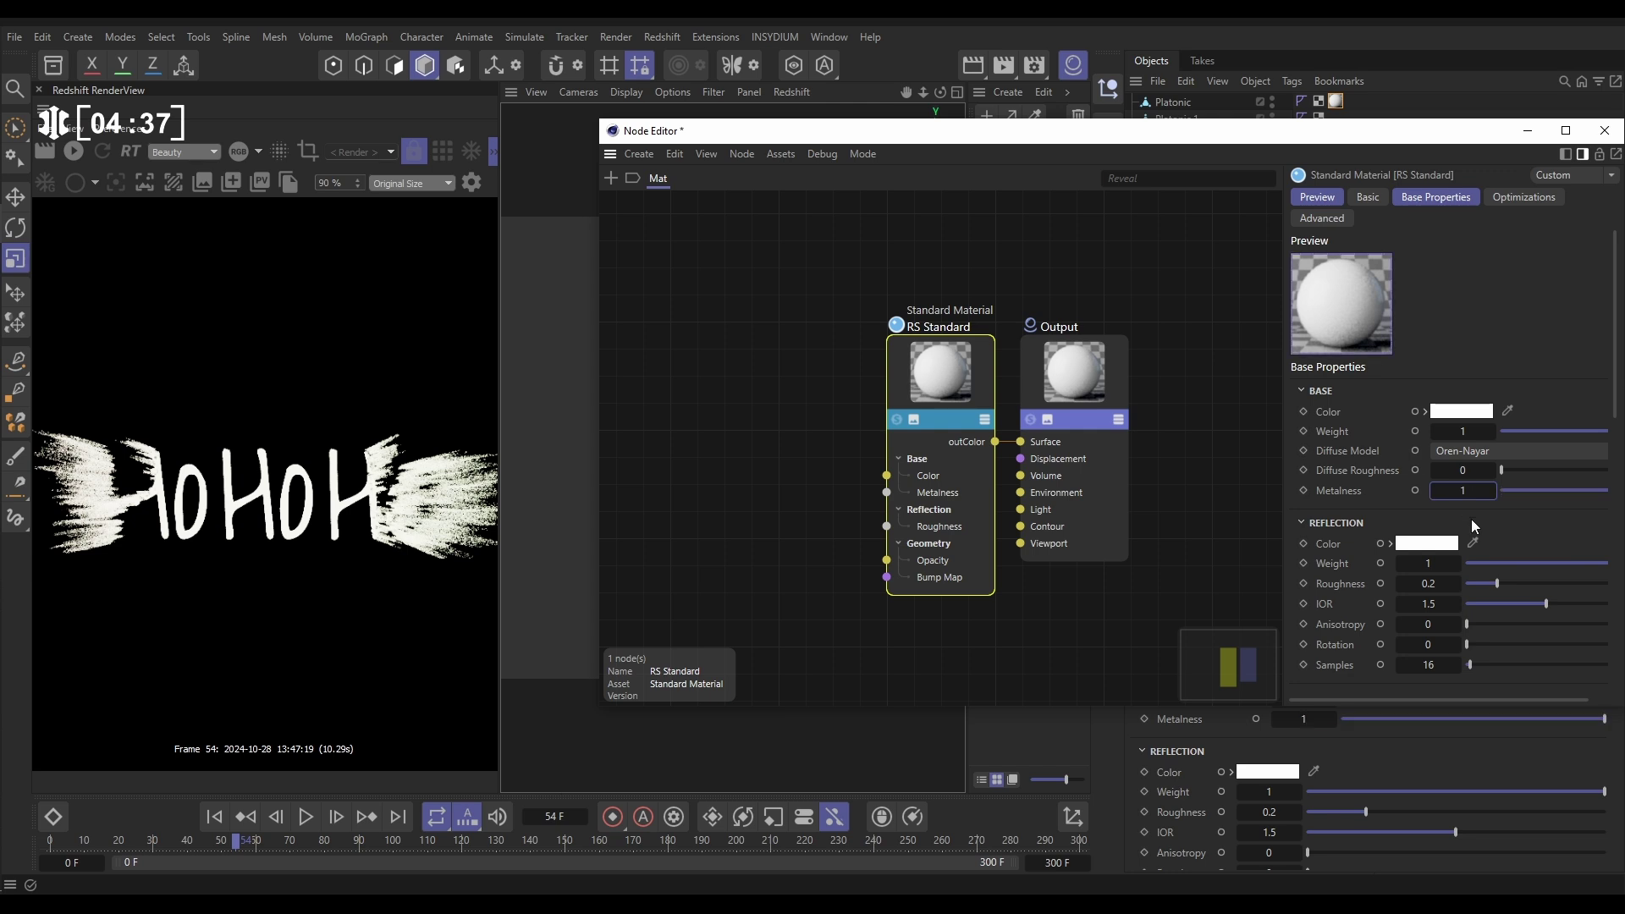
drag(1486, 584, 1470, 590)
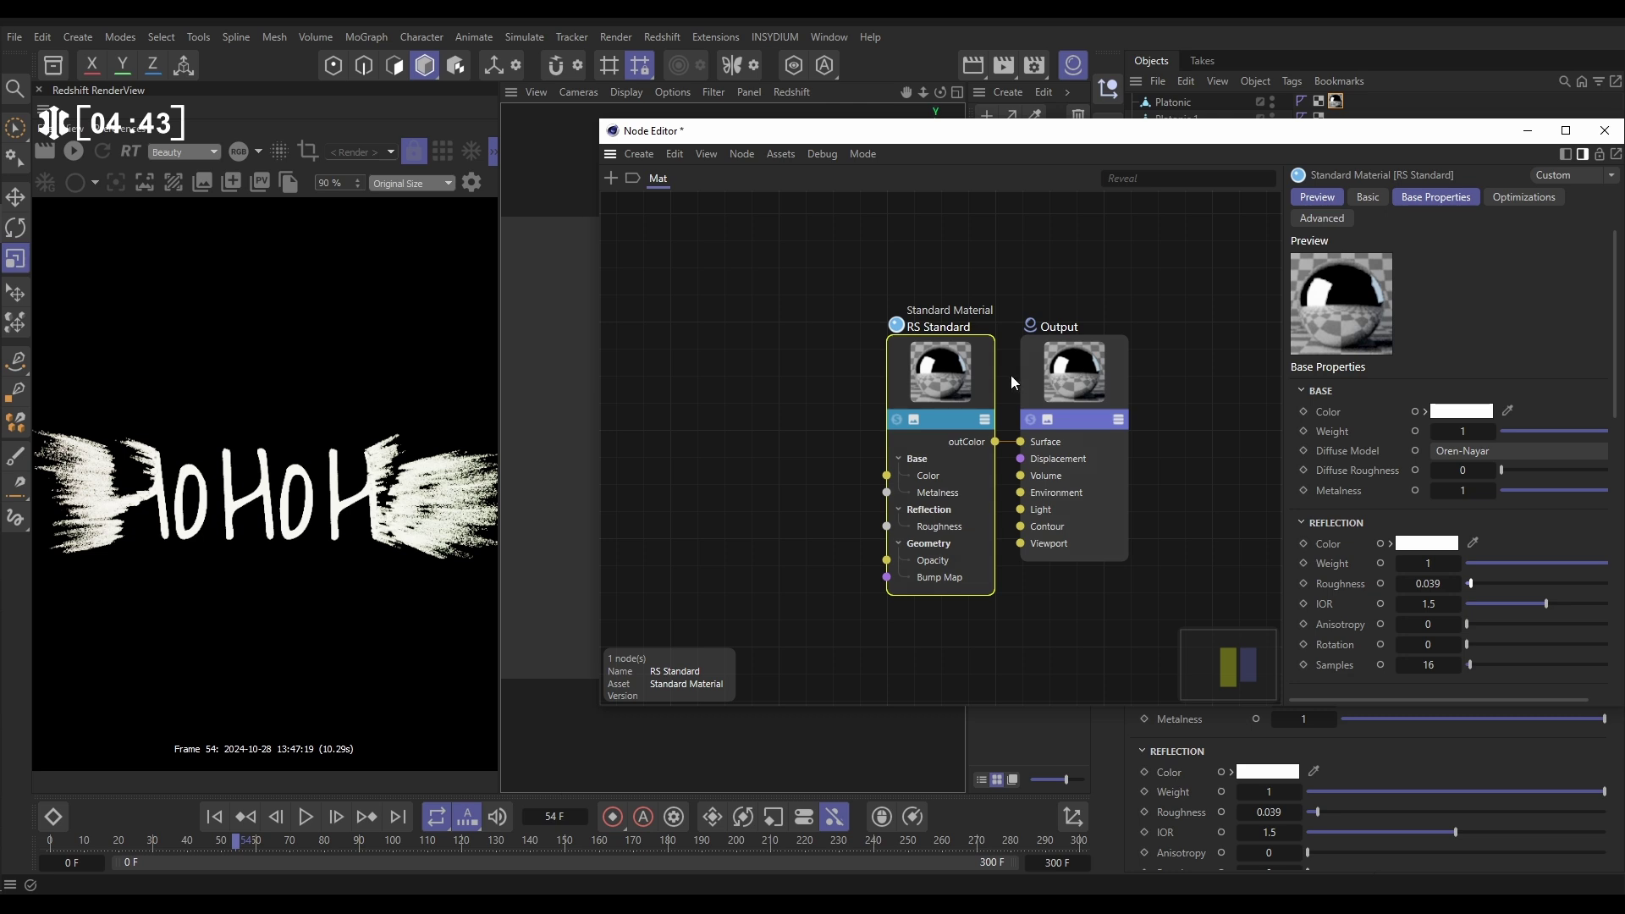
Close the node graph, enable xpEmitter_Large with the Redshift preview refreshed, then reselect Mat
click(1605, 130)
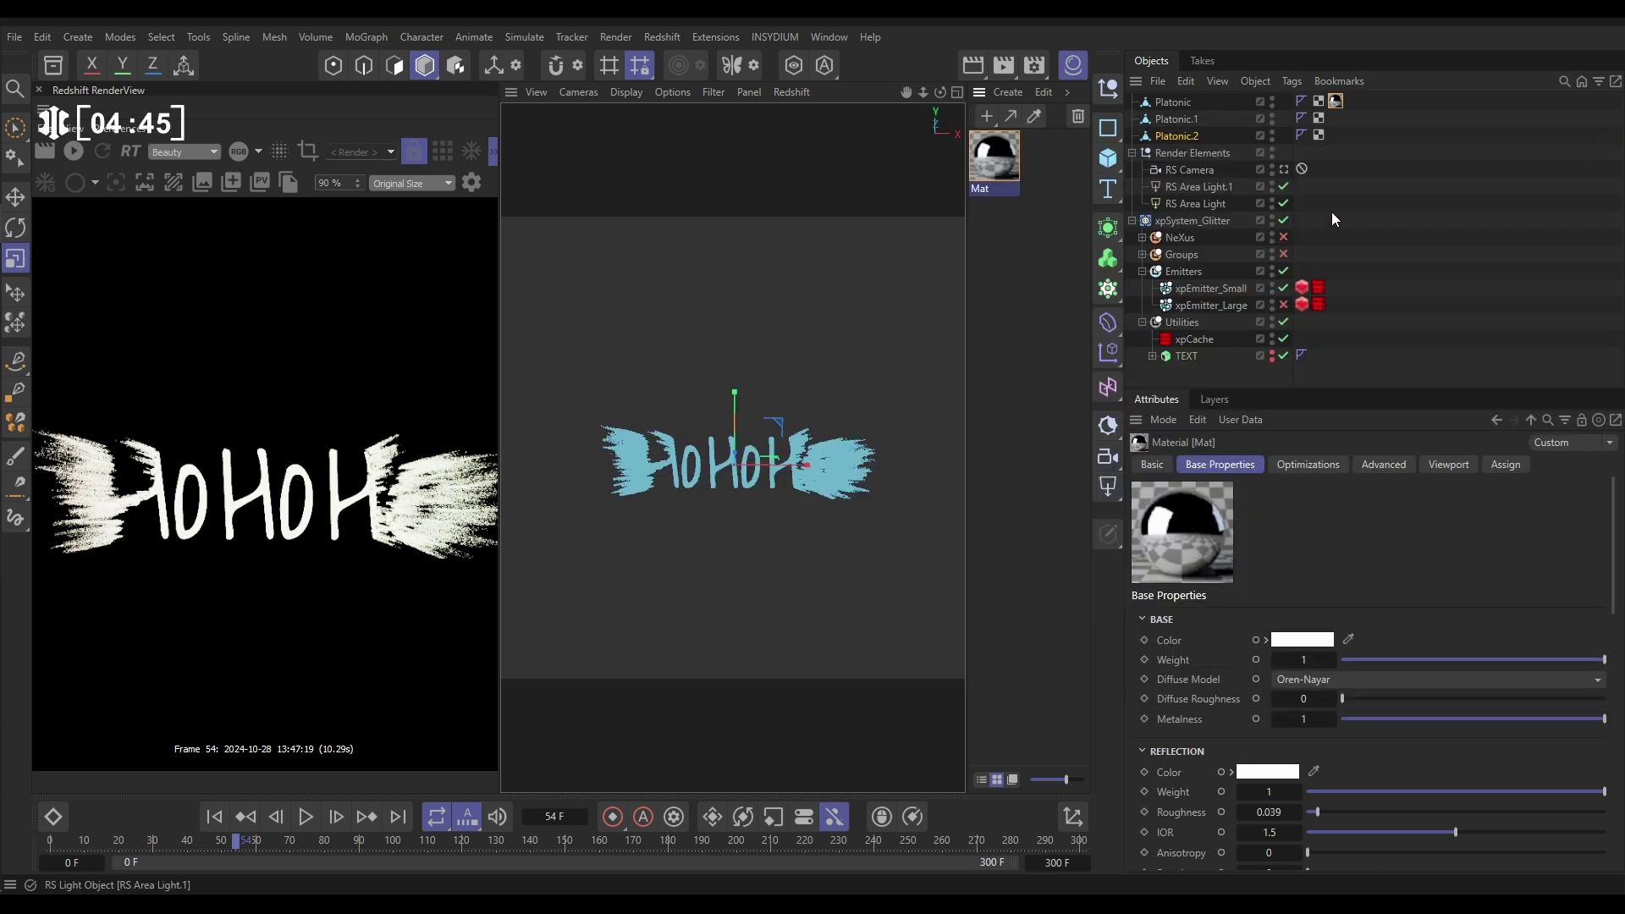
click(74, 151)
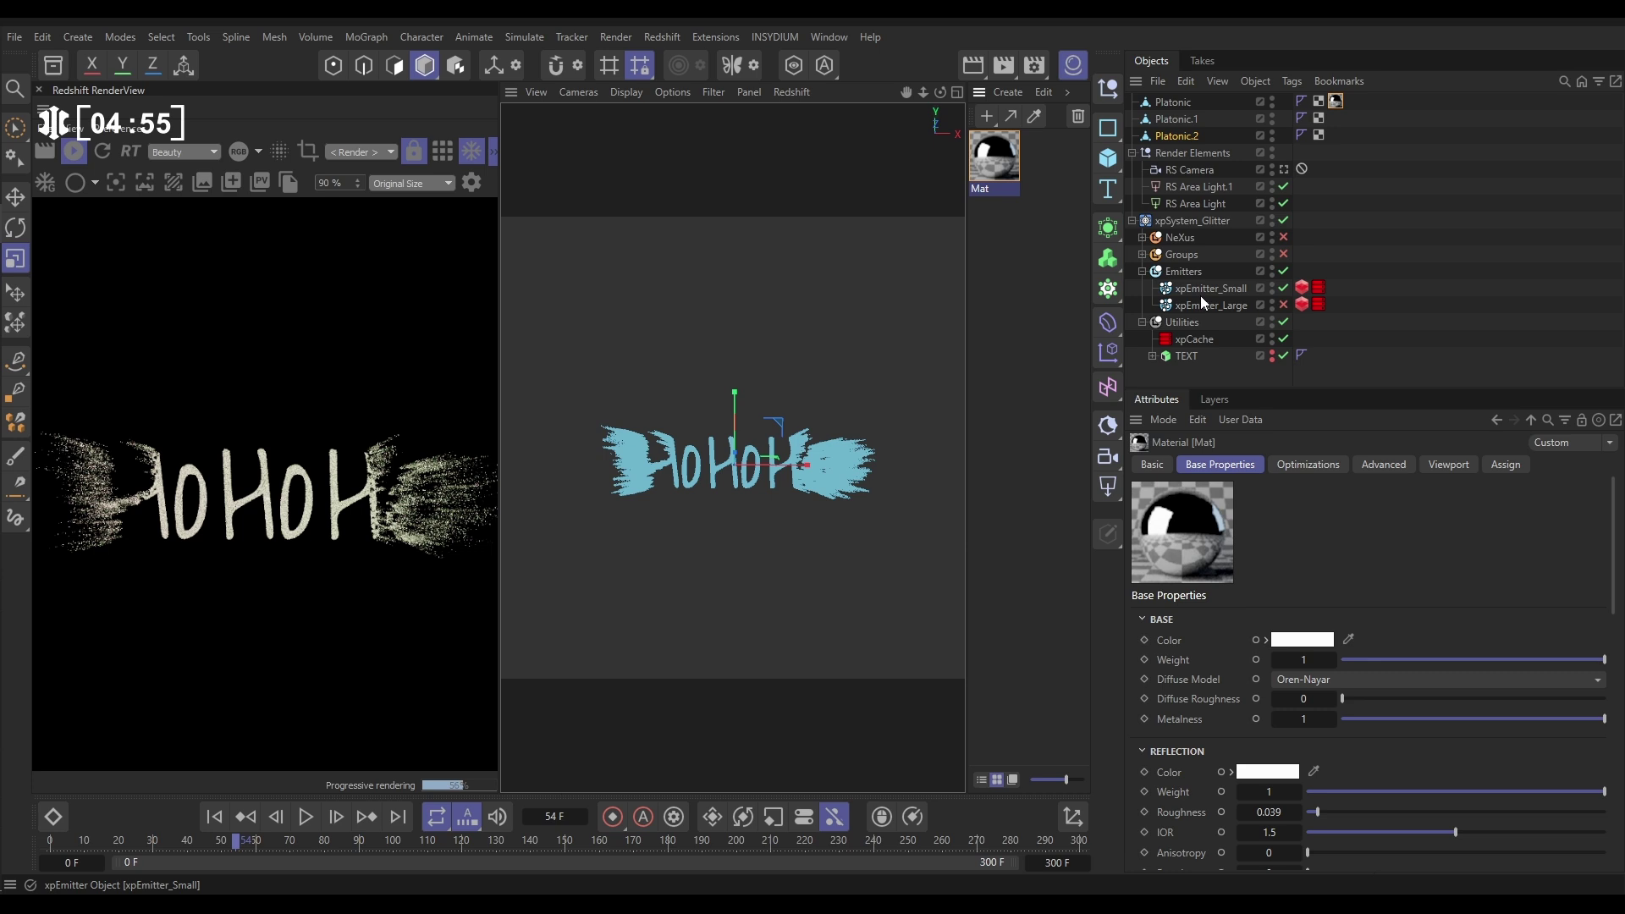
click(1283, 305)
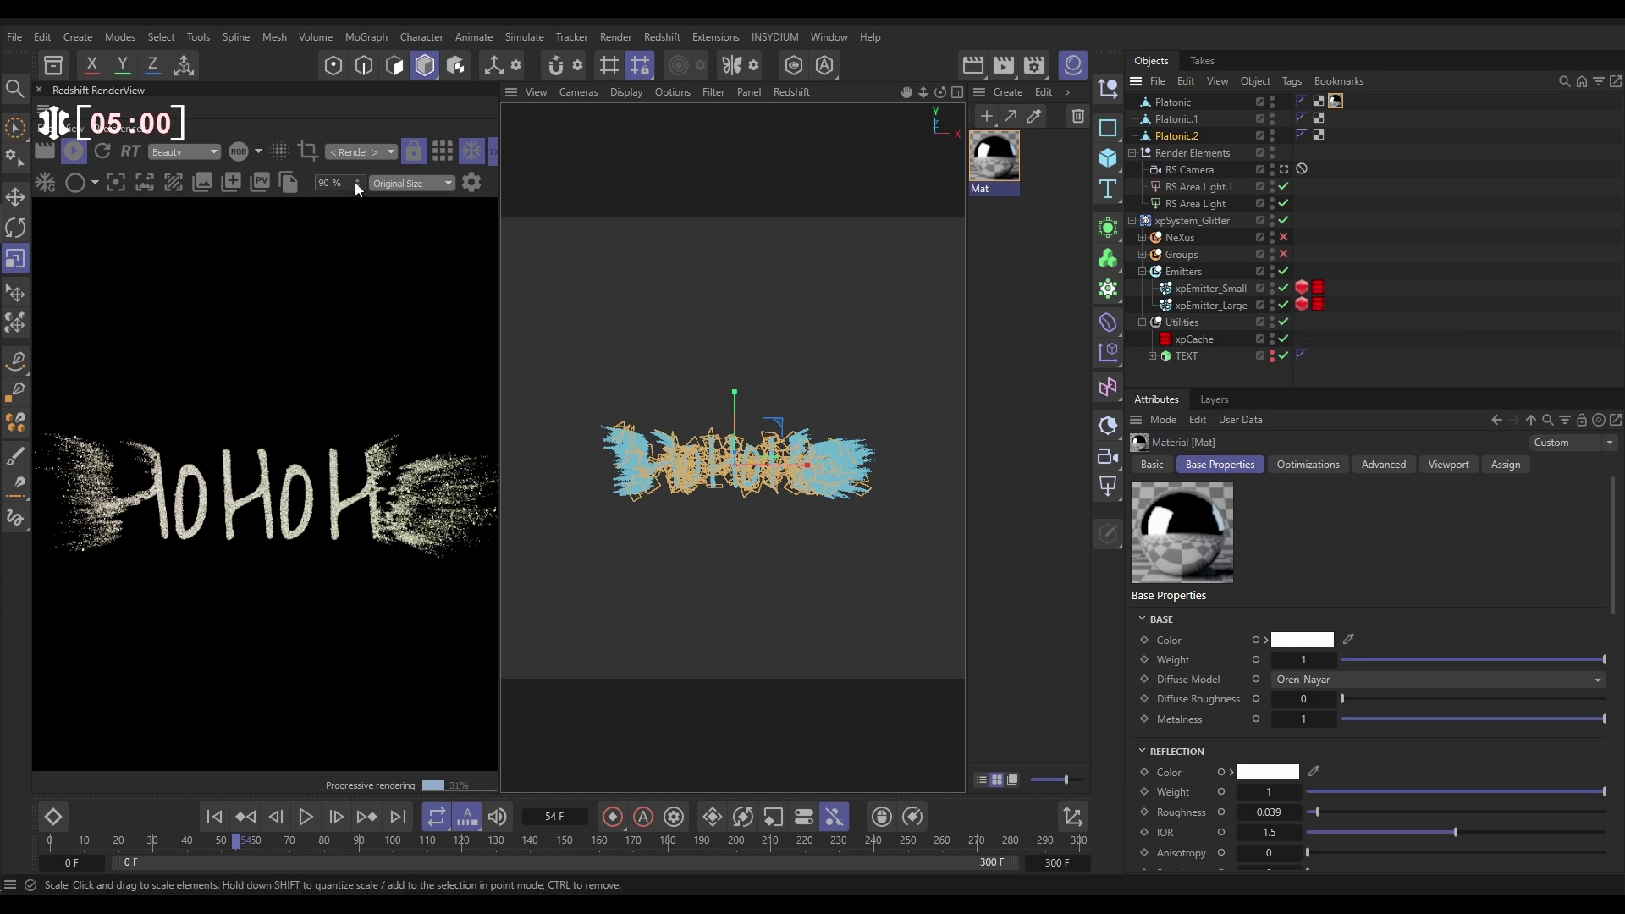
click(73, 150)
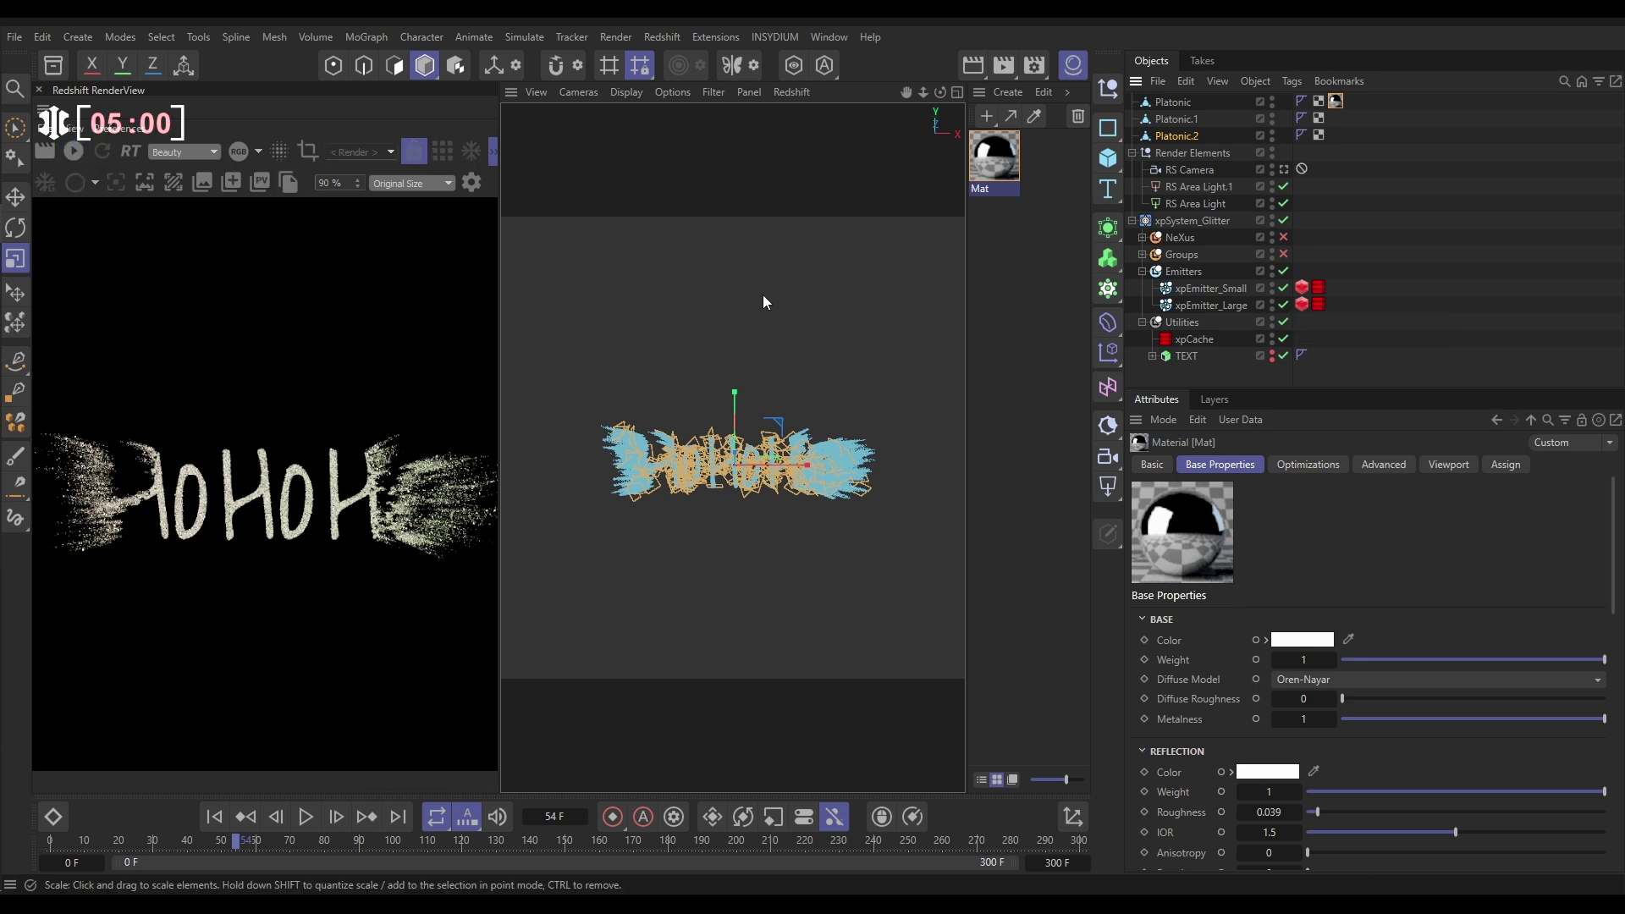
click(1009, 254)
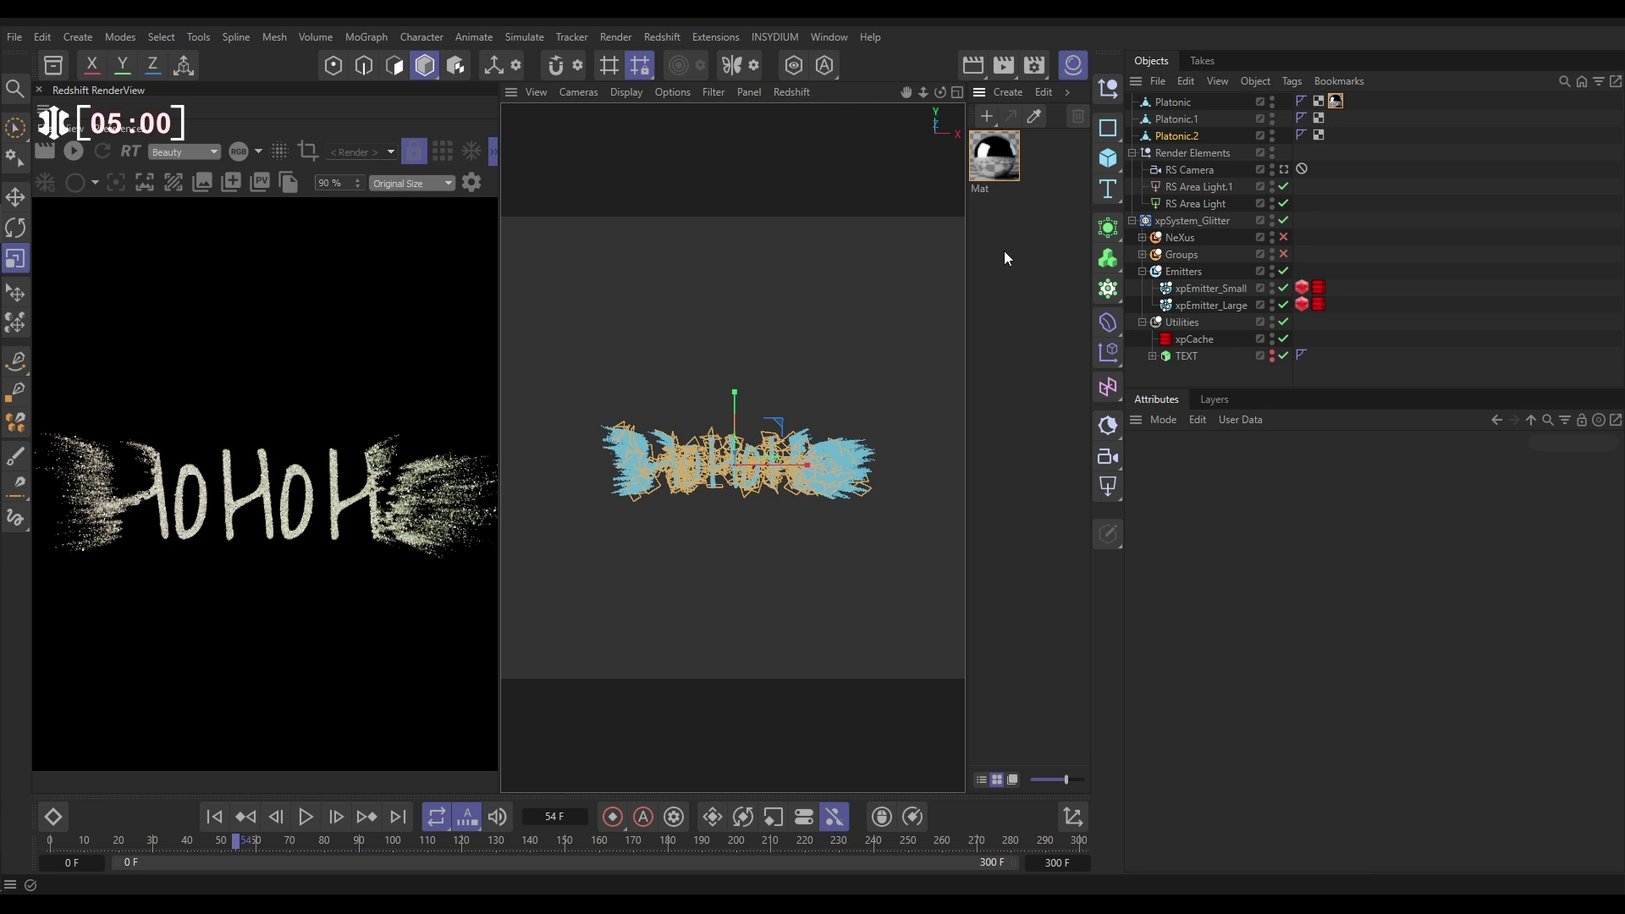
click(995, 169)
Duplicate Mat and set the copy's base colour to warm gold, RGB 255, 190, 128
ctrl+drag(994, 169, 1061, 251)
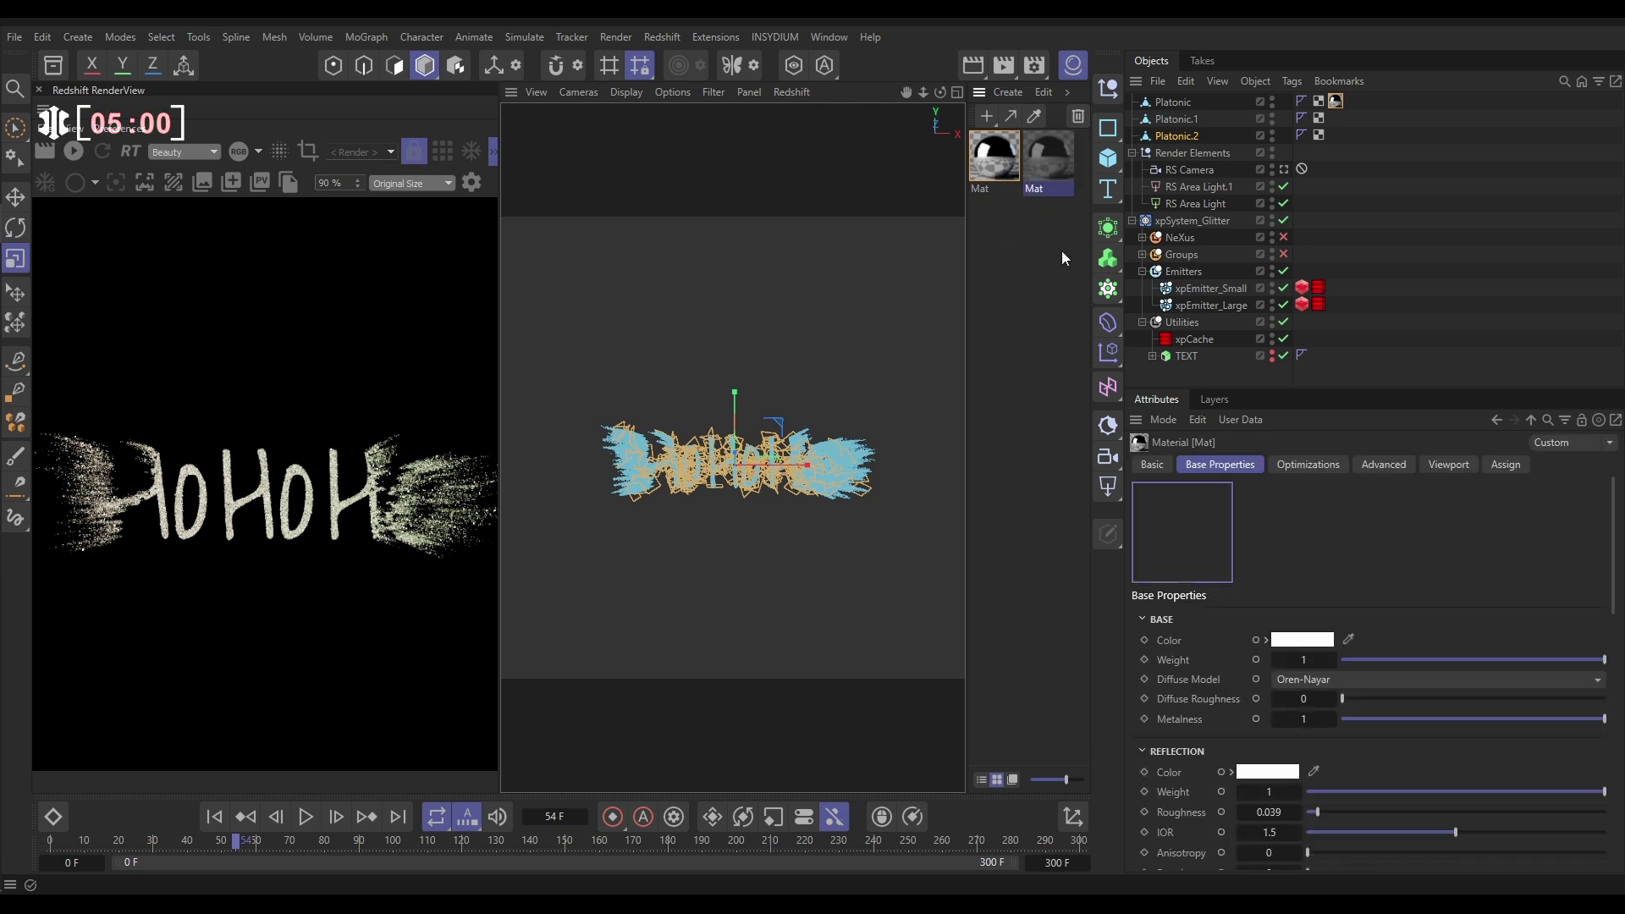
double_click(1048, 160)
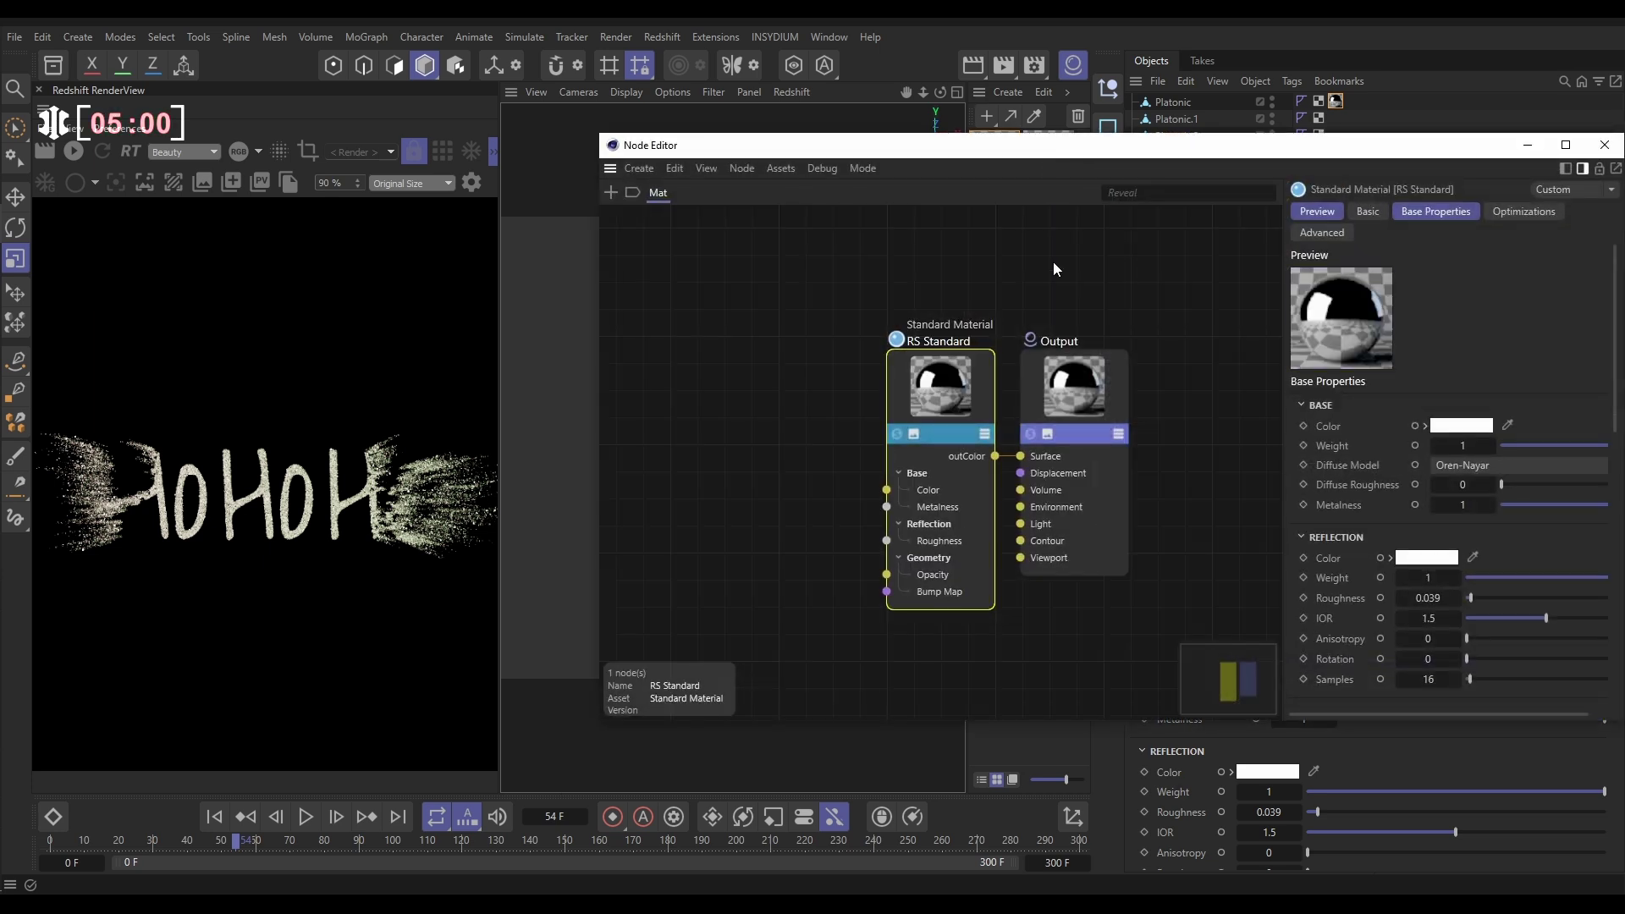
click(1456, 427)
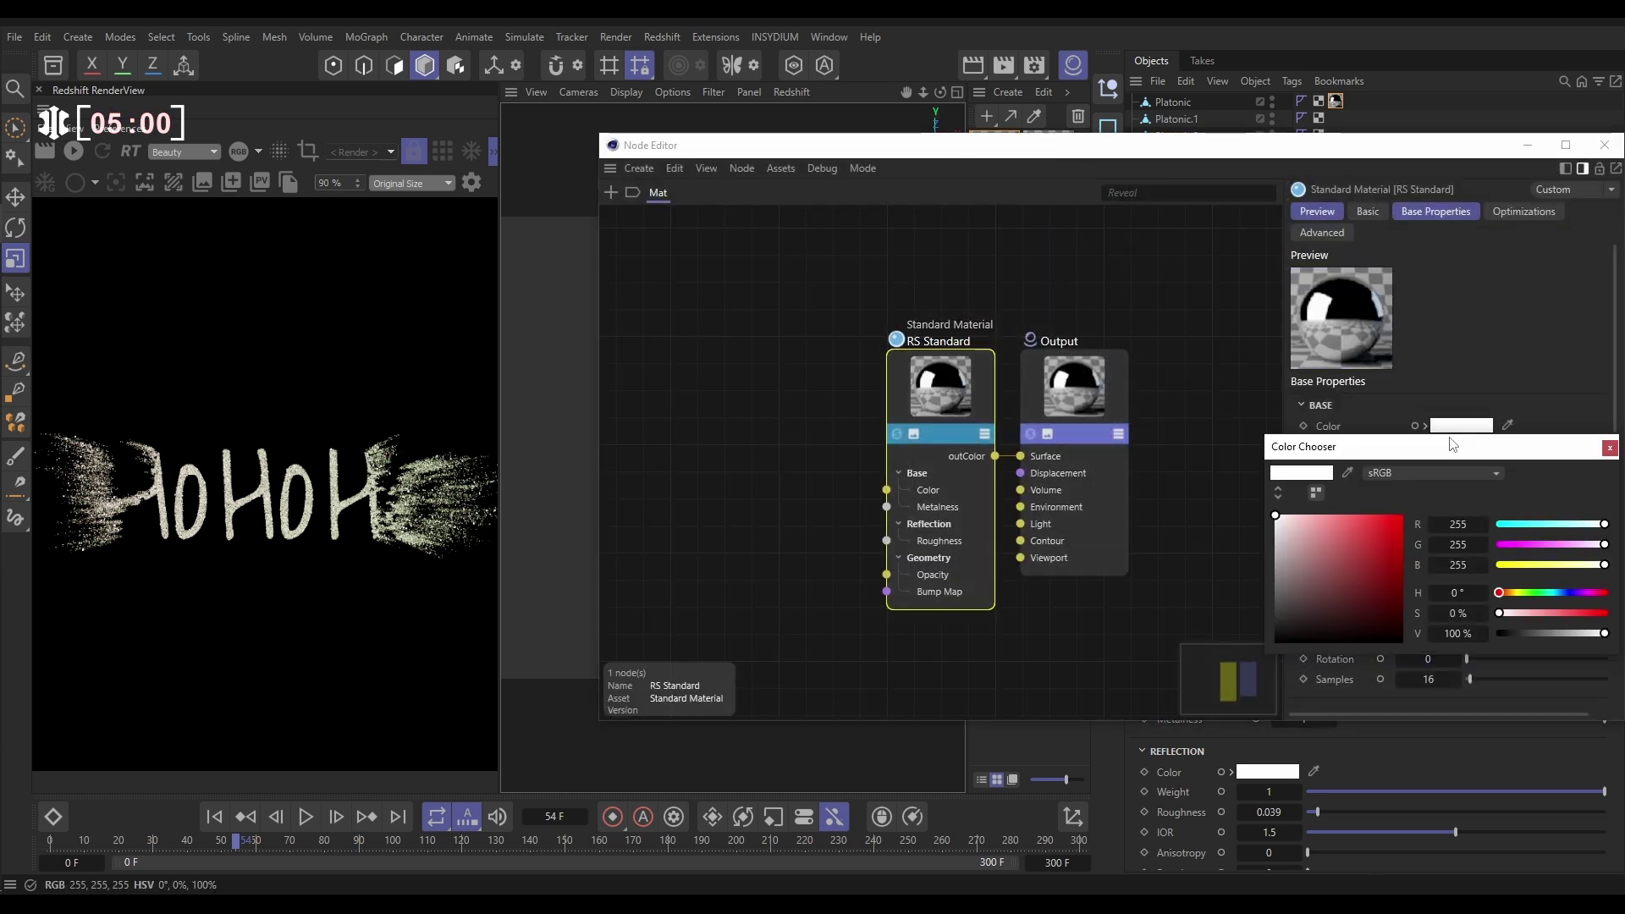
drag(1509, 593, 1508, 593)
drag(1276, 516, 1339, 516)
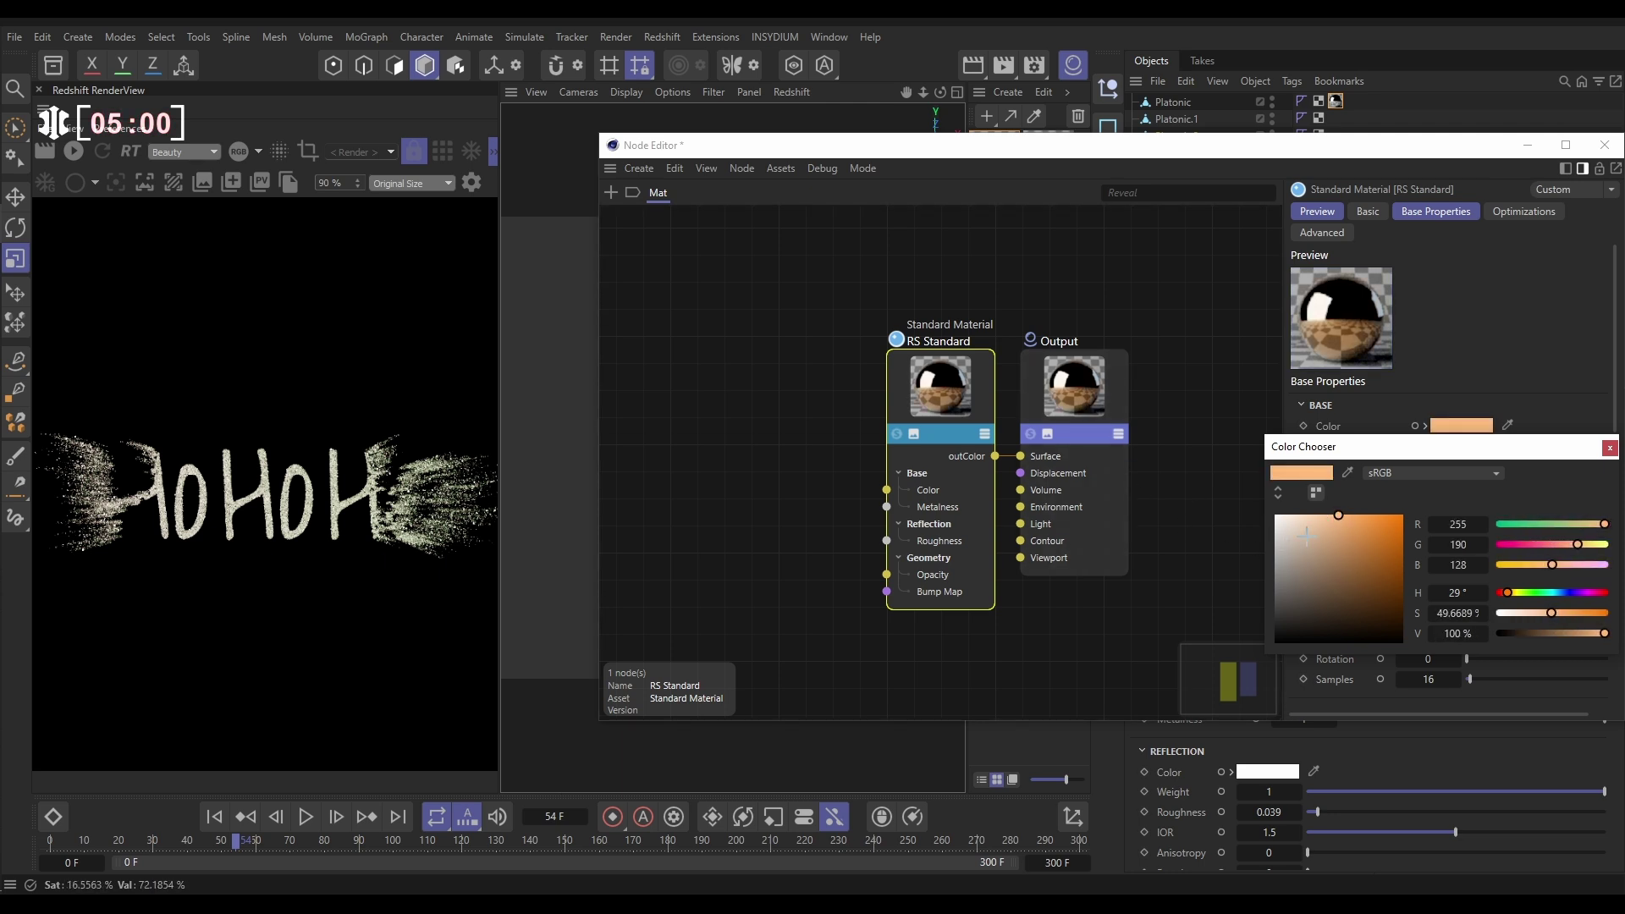
click(1610, 447)
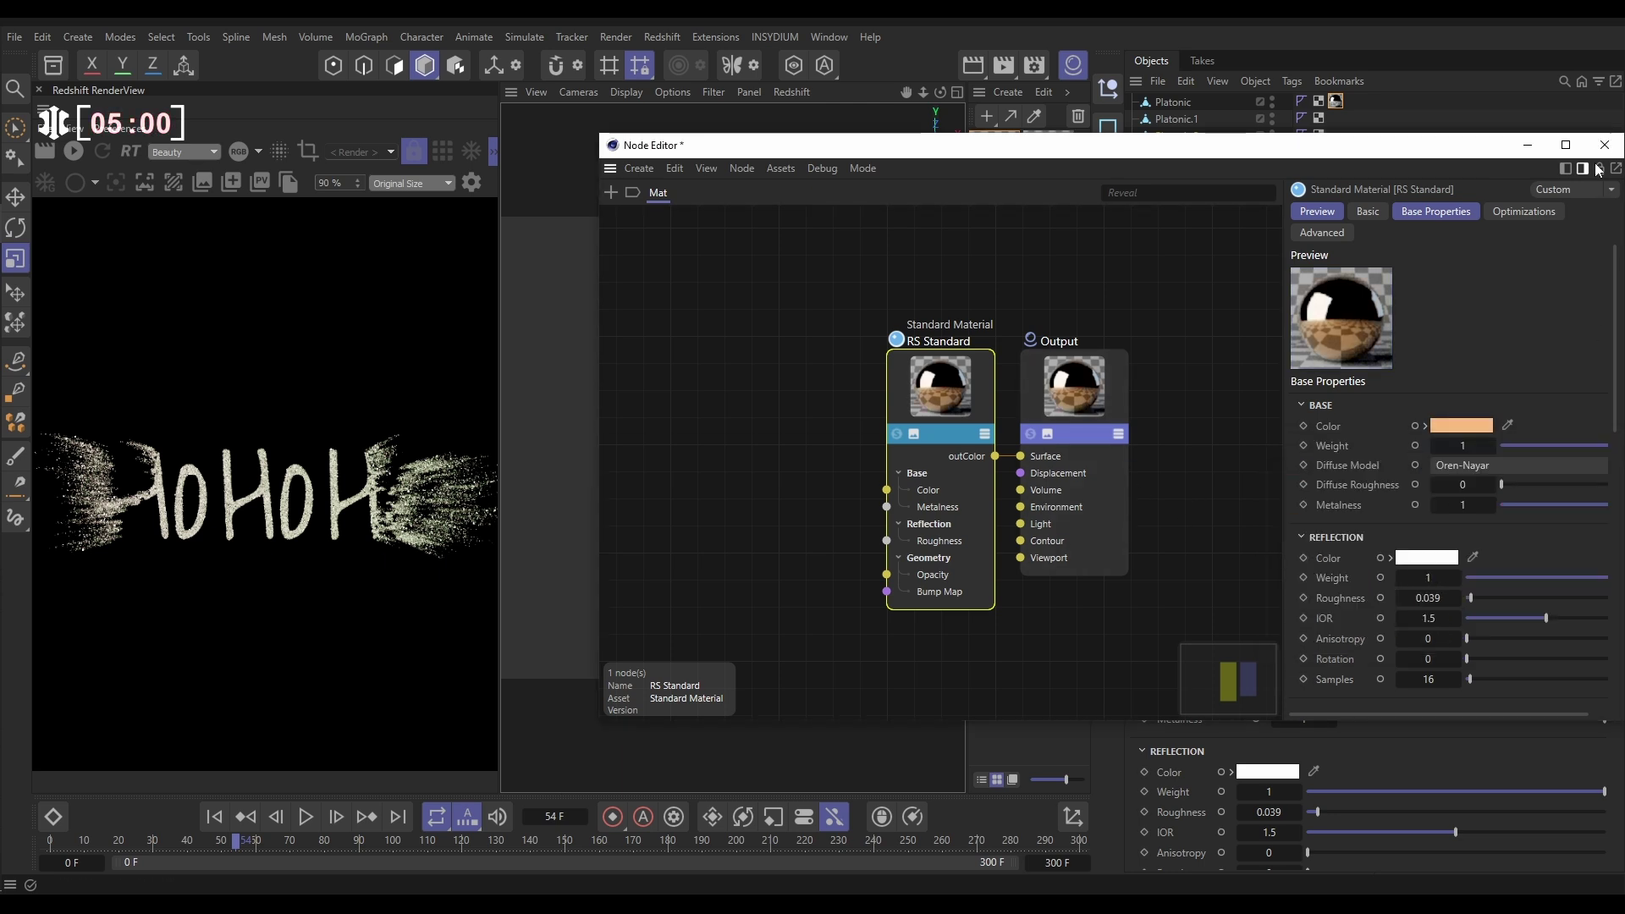
click(1603, 146)
Apply the gold material to Platonic.1 and add it as a random custom particle shape on xpEmitter_Large
click(1058, 242)
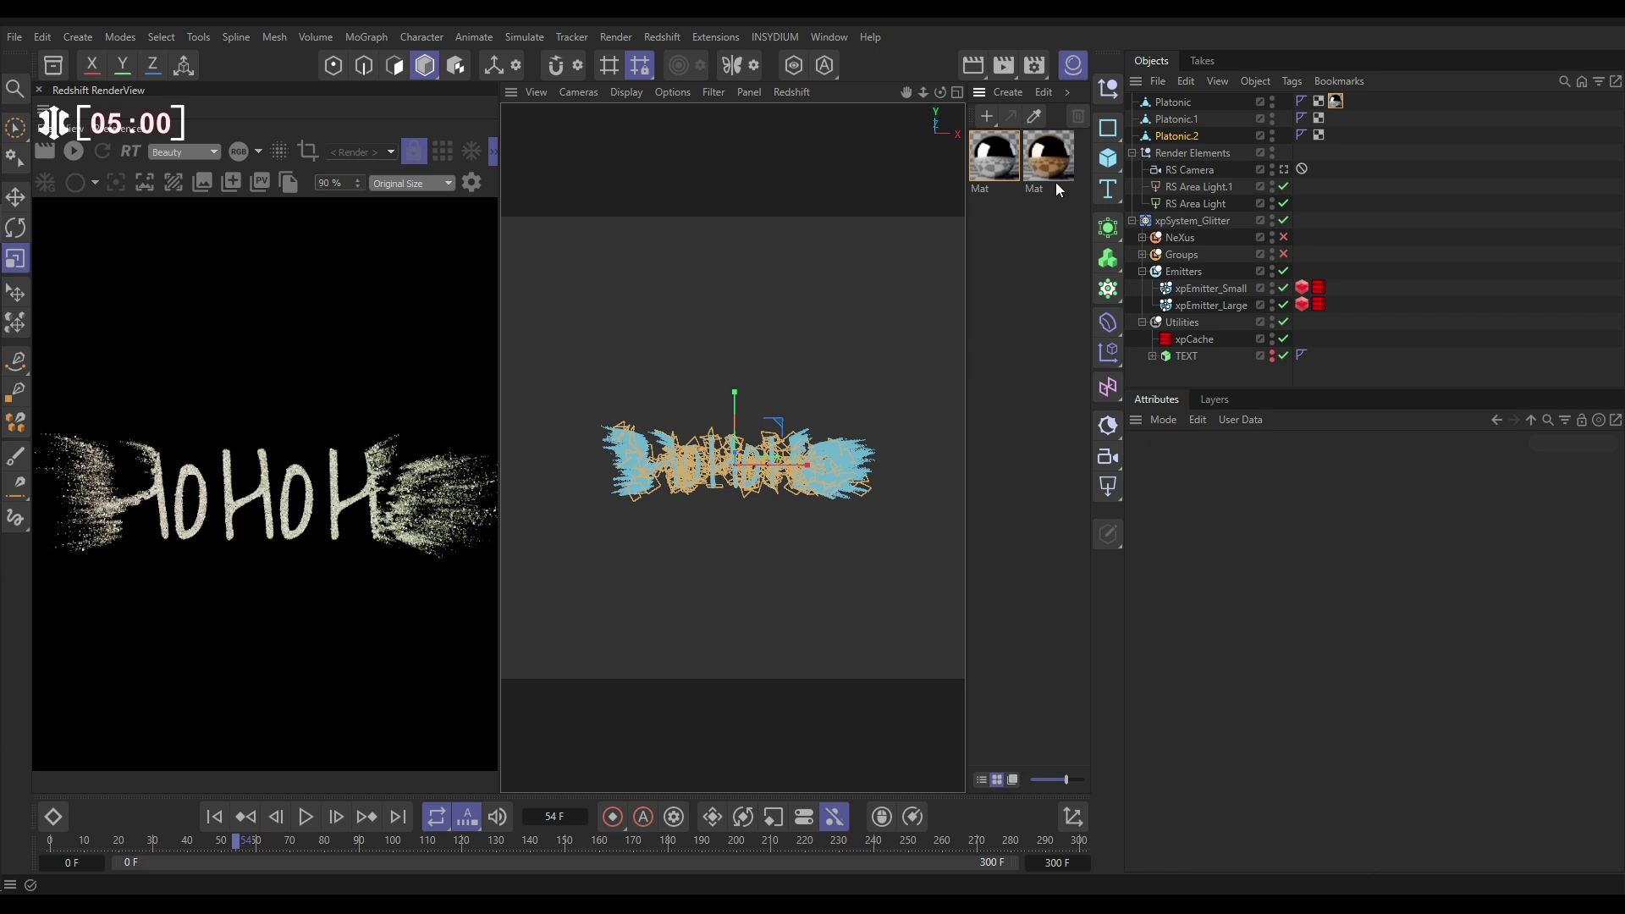
drag(1191, 144, 1182, 117)
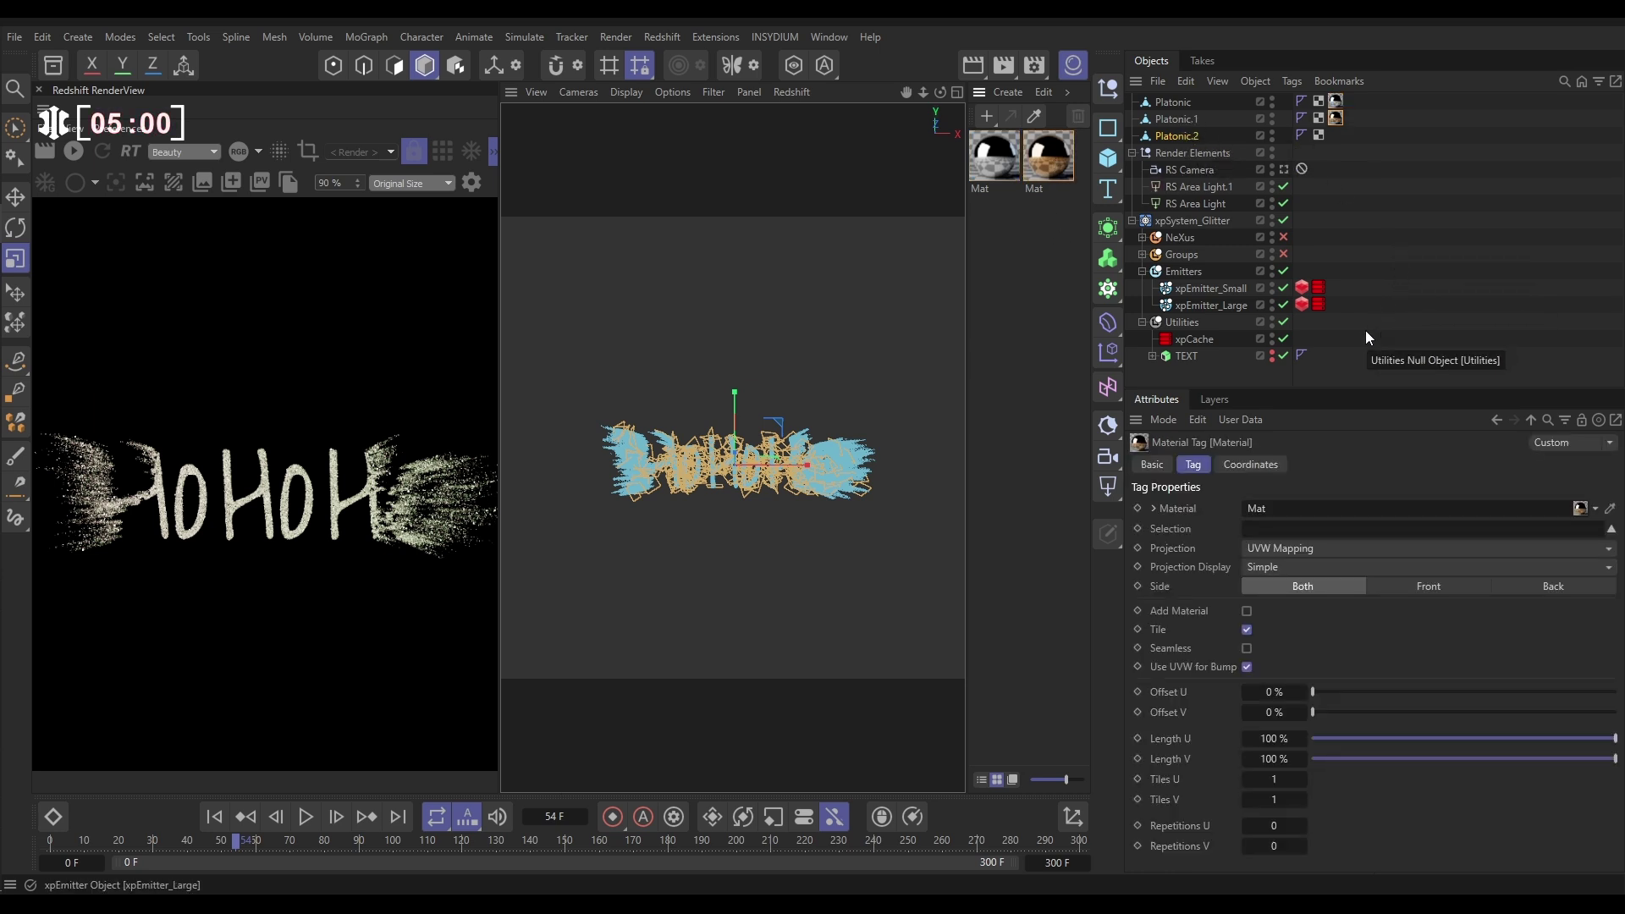
click(1302, 306)
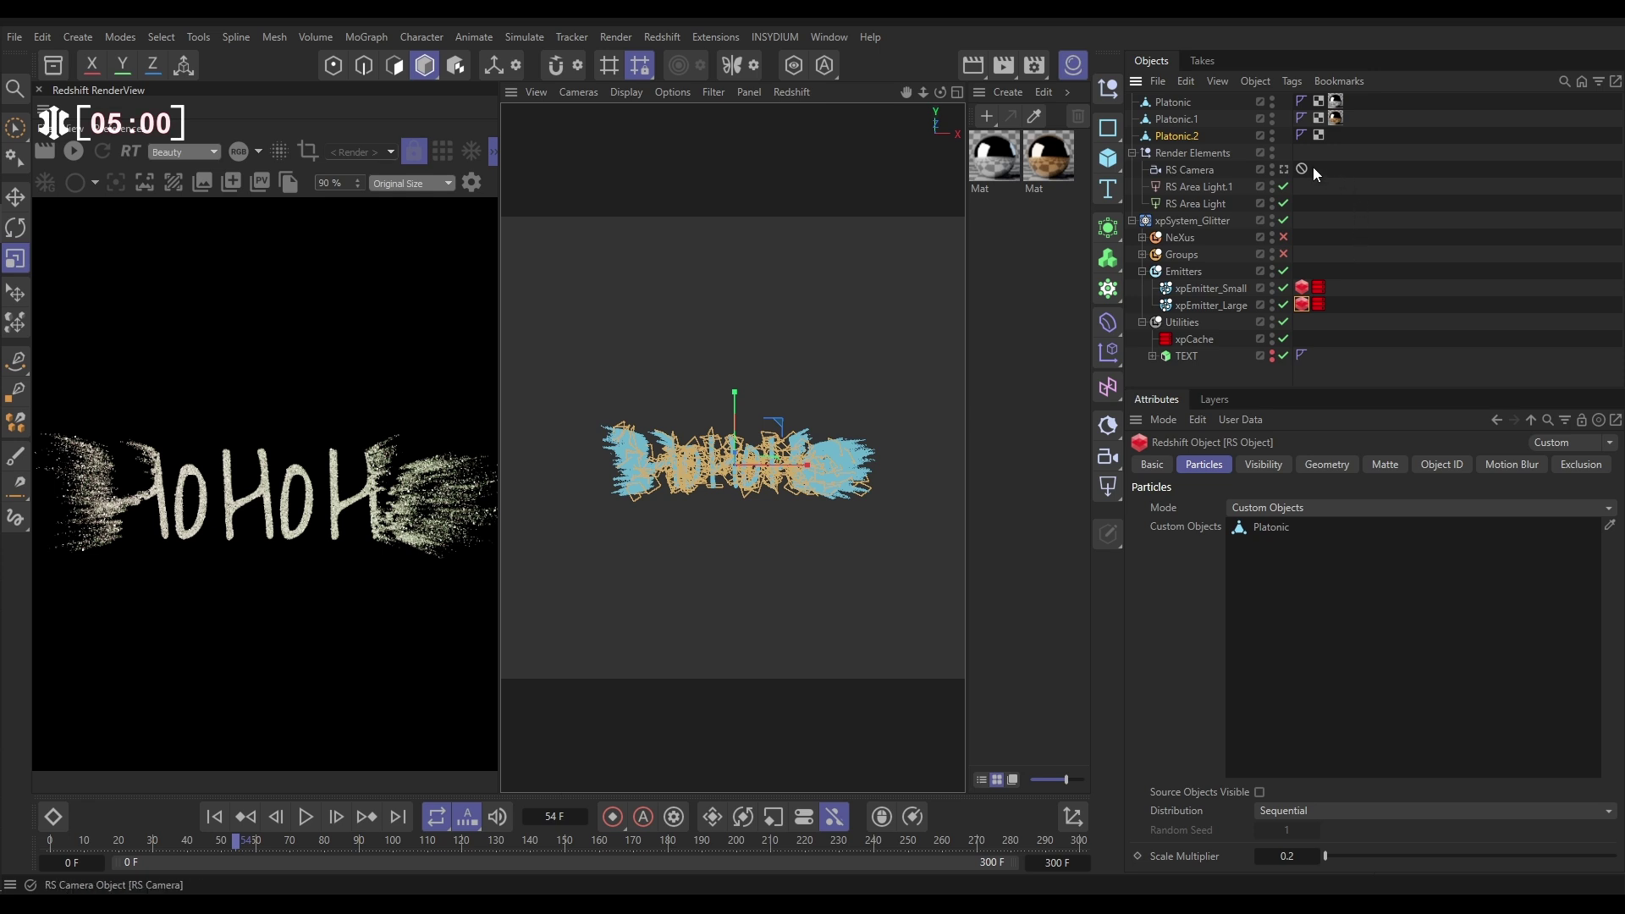
drag(1168, 120, 1307, 560)
click(1278, 811)
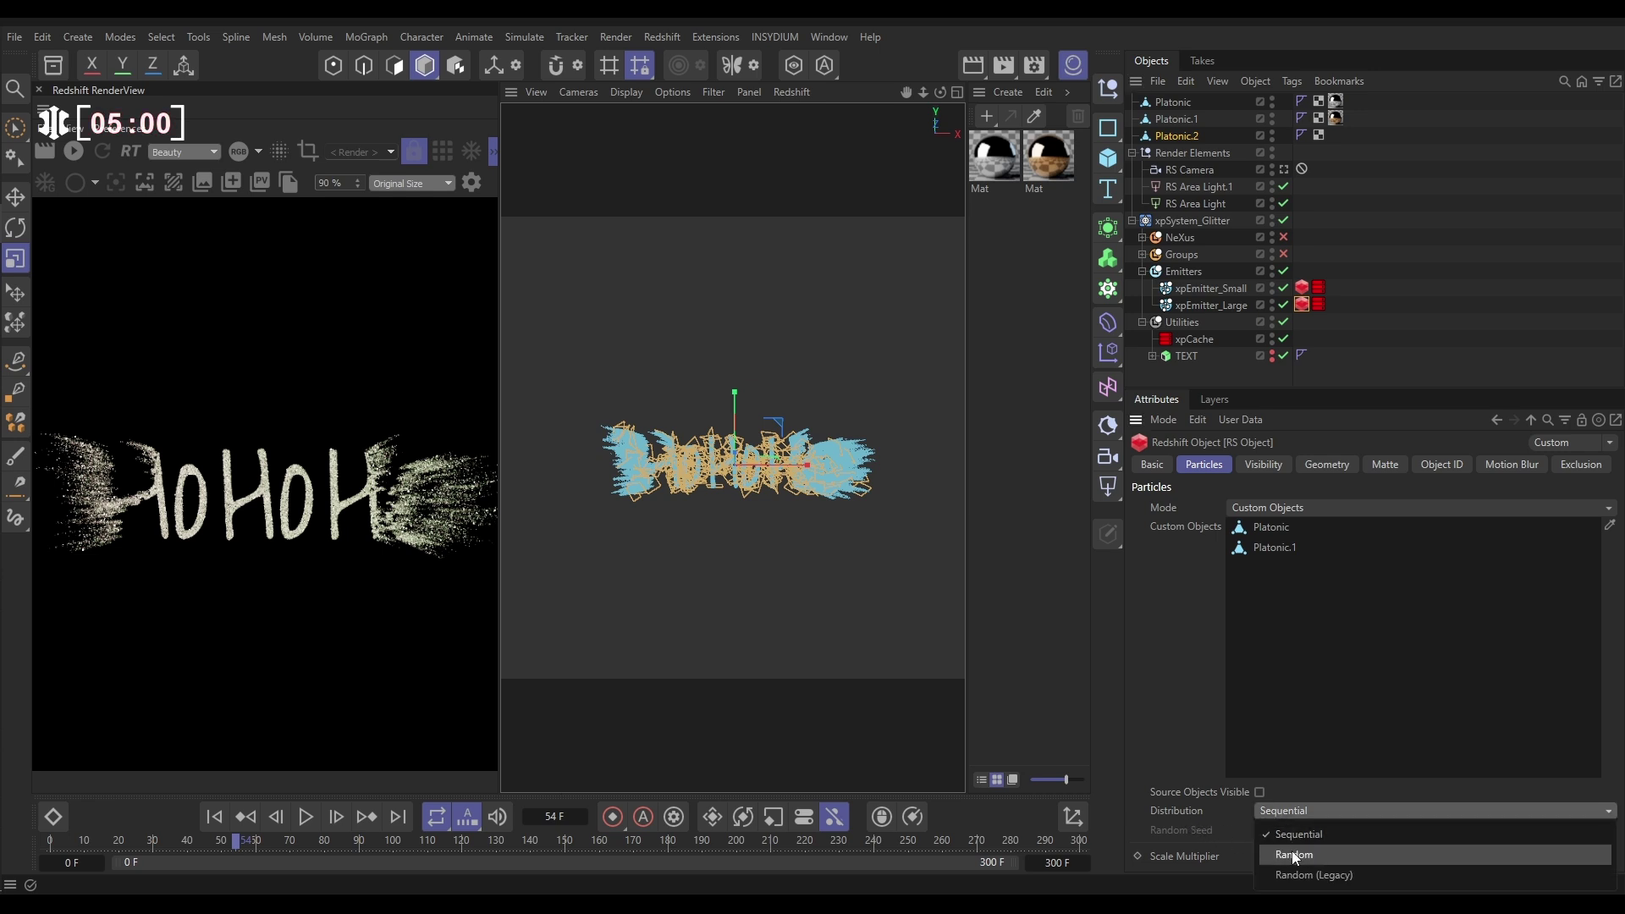
click(1292, 851)
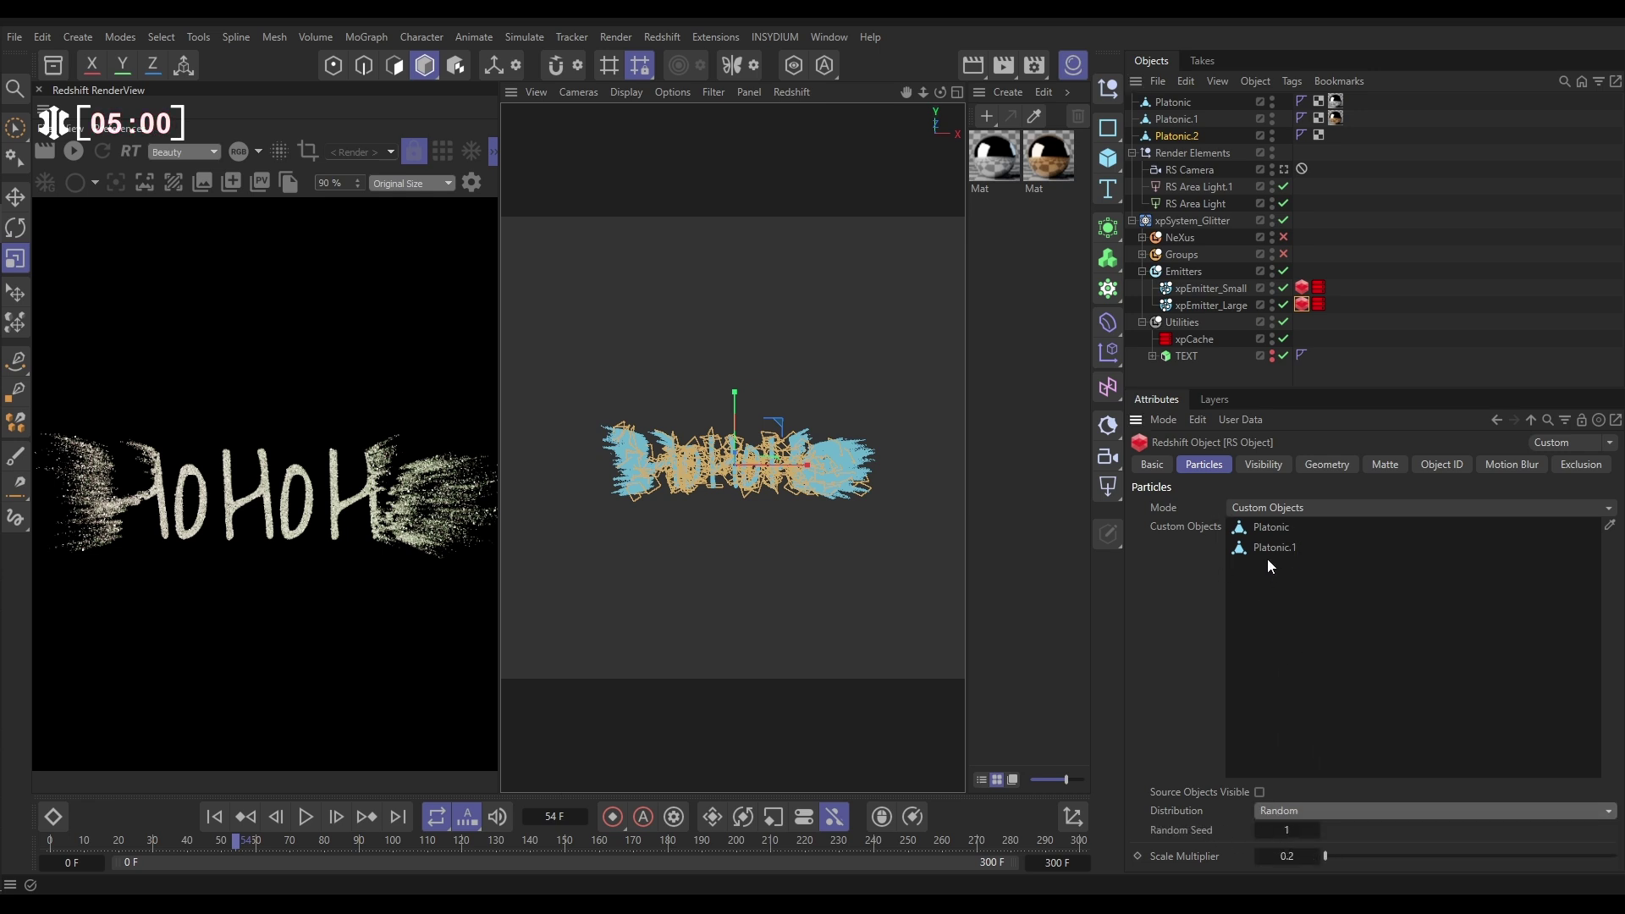
Start the Redshift preview, then duplicate the gold material into a new slot
click(72, 153)
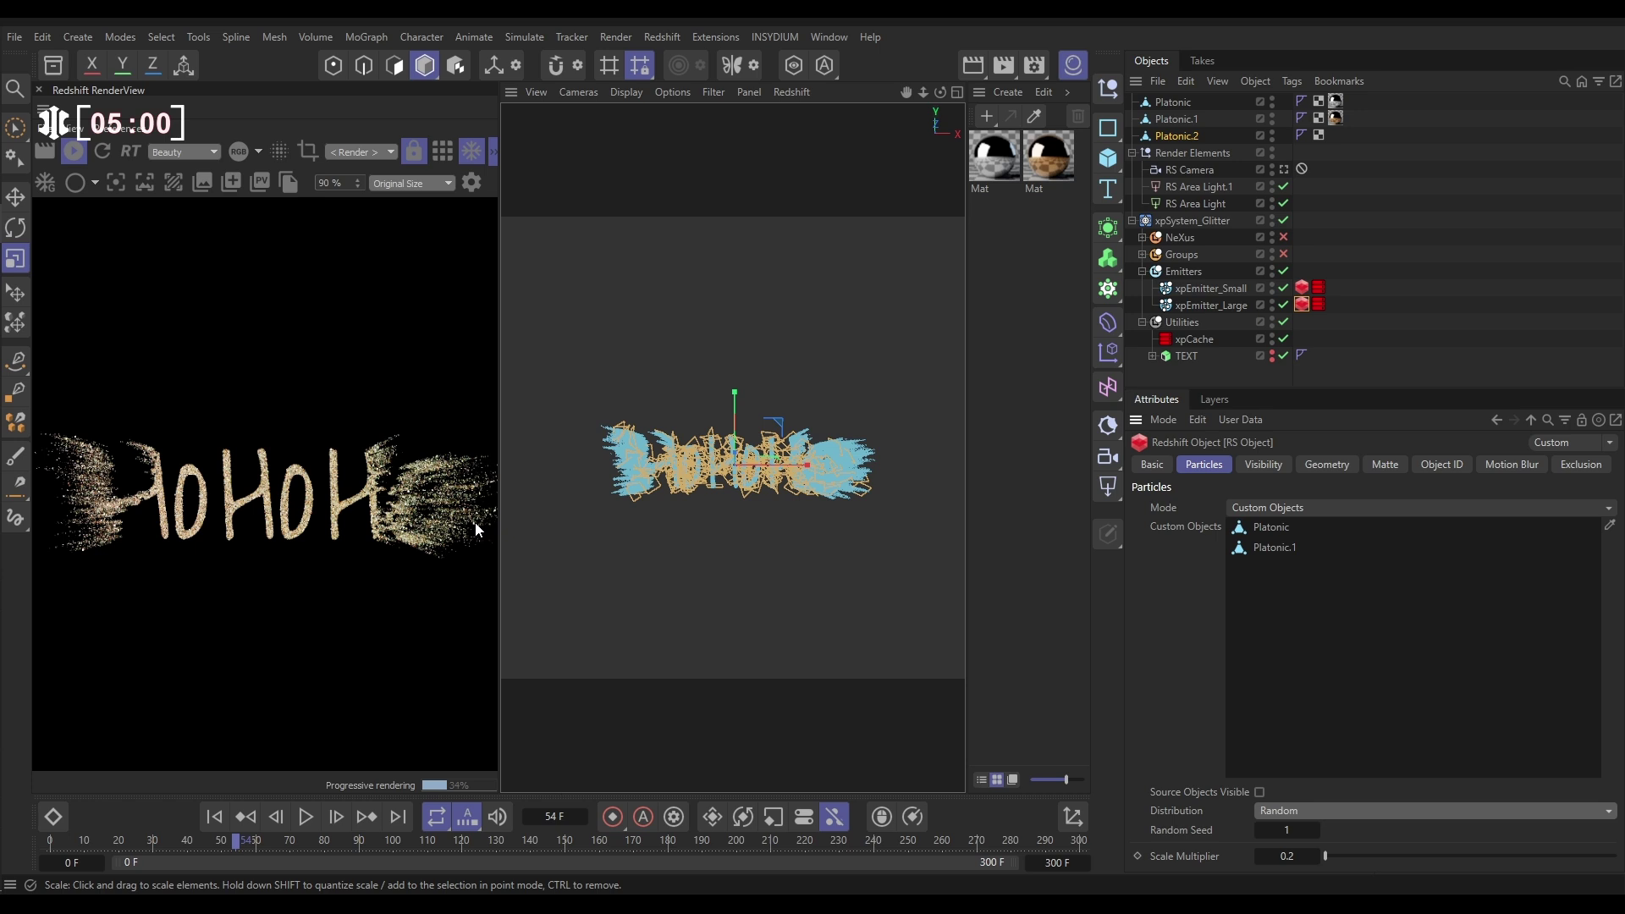
click(1302, 288)
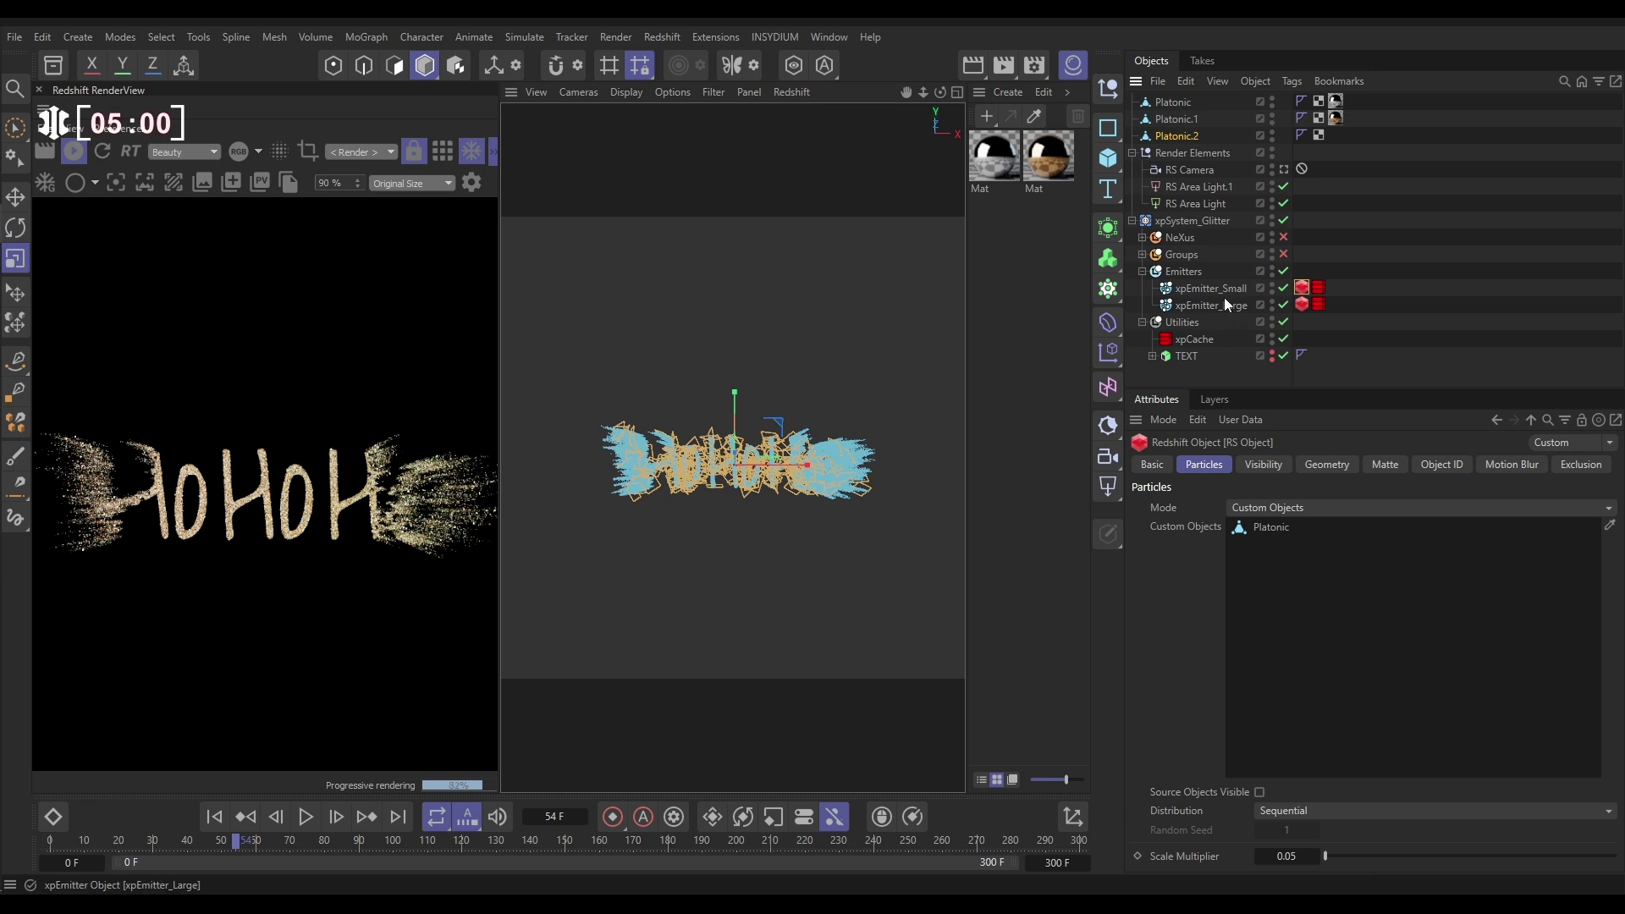
click(1039, 230)
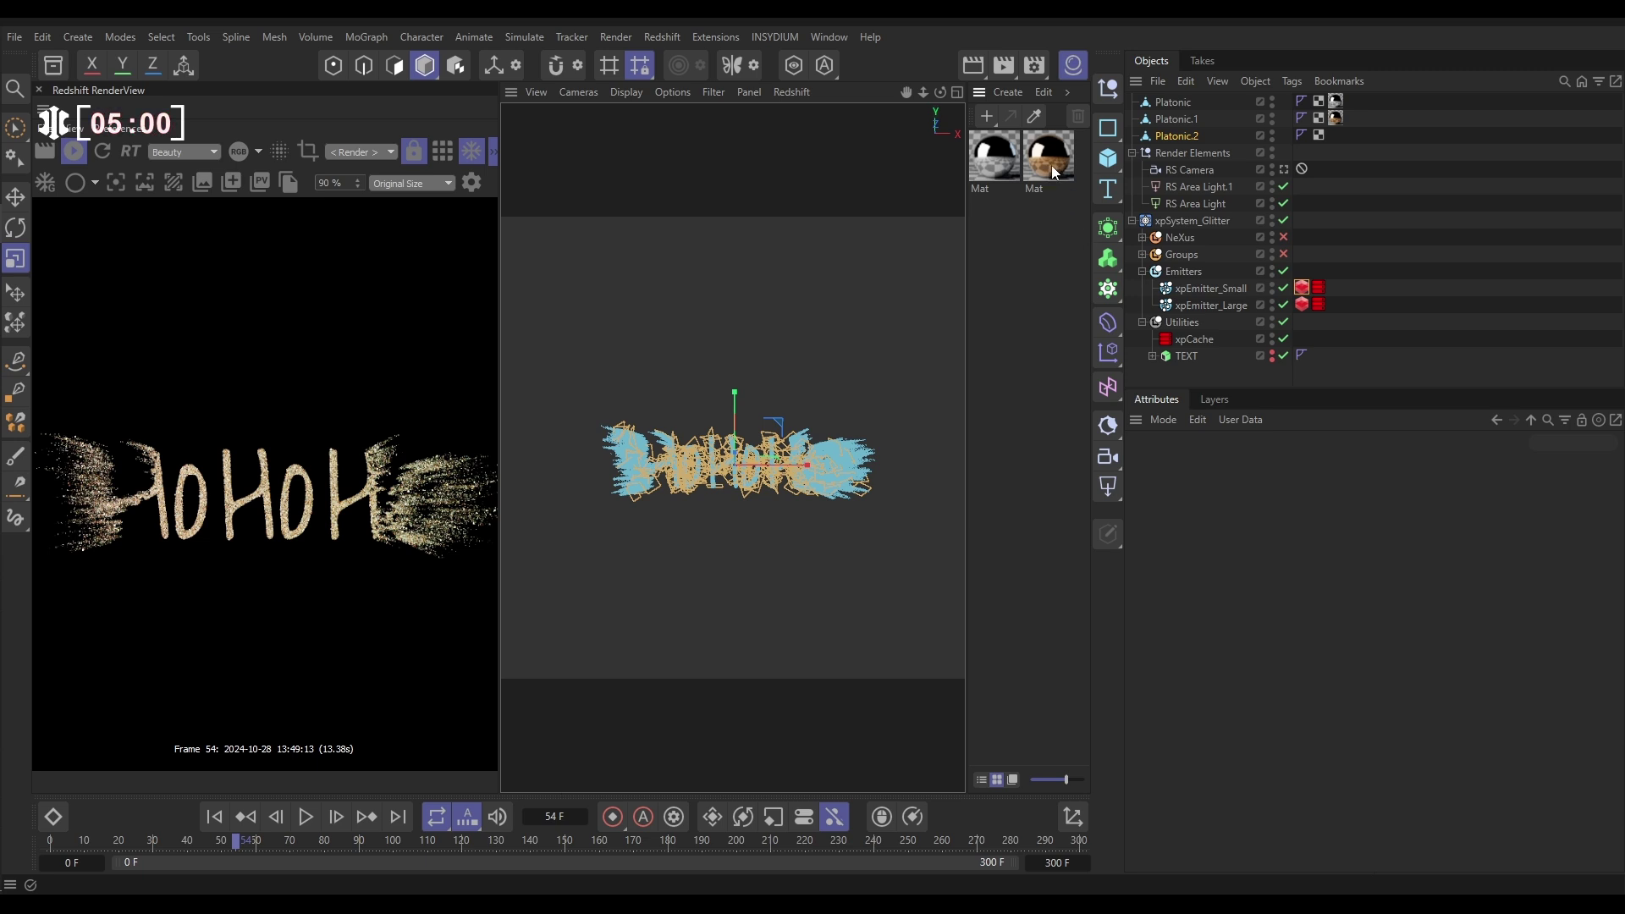
ctrl+drag(1051, 165, 1055, 227)
Give the new Mat copy a deep brown base colour (RGB 79, 62, 45)
double_click(993, 221)
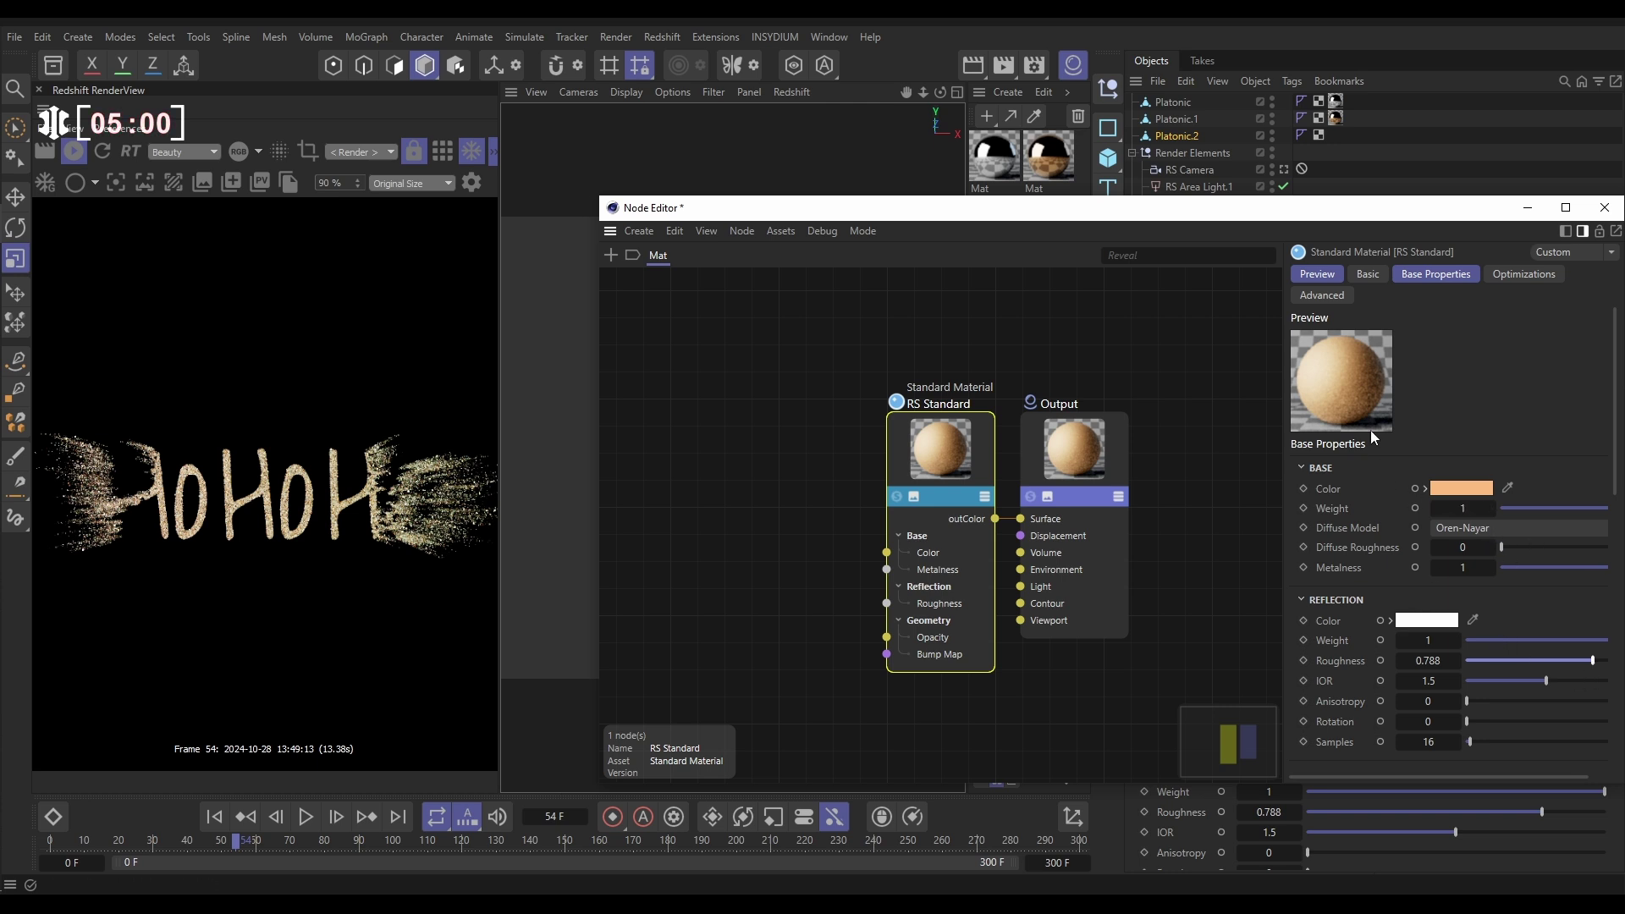
click(1463, 496)
drag(1342, 631, 1330, 671)
click(1608, 509)
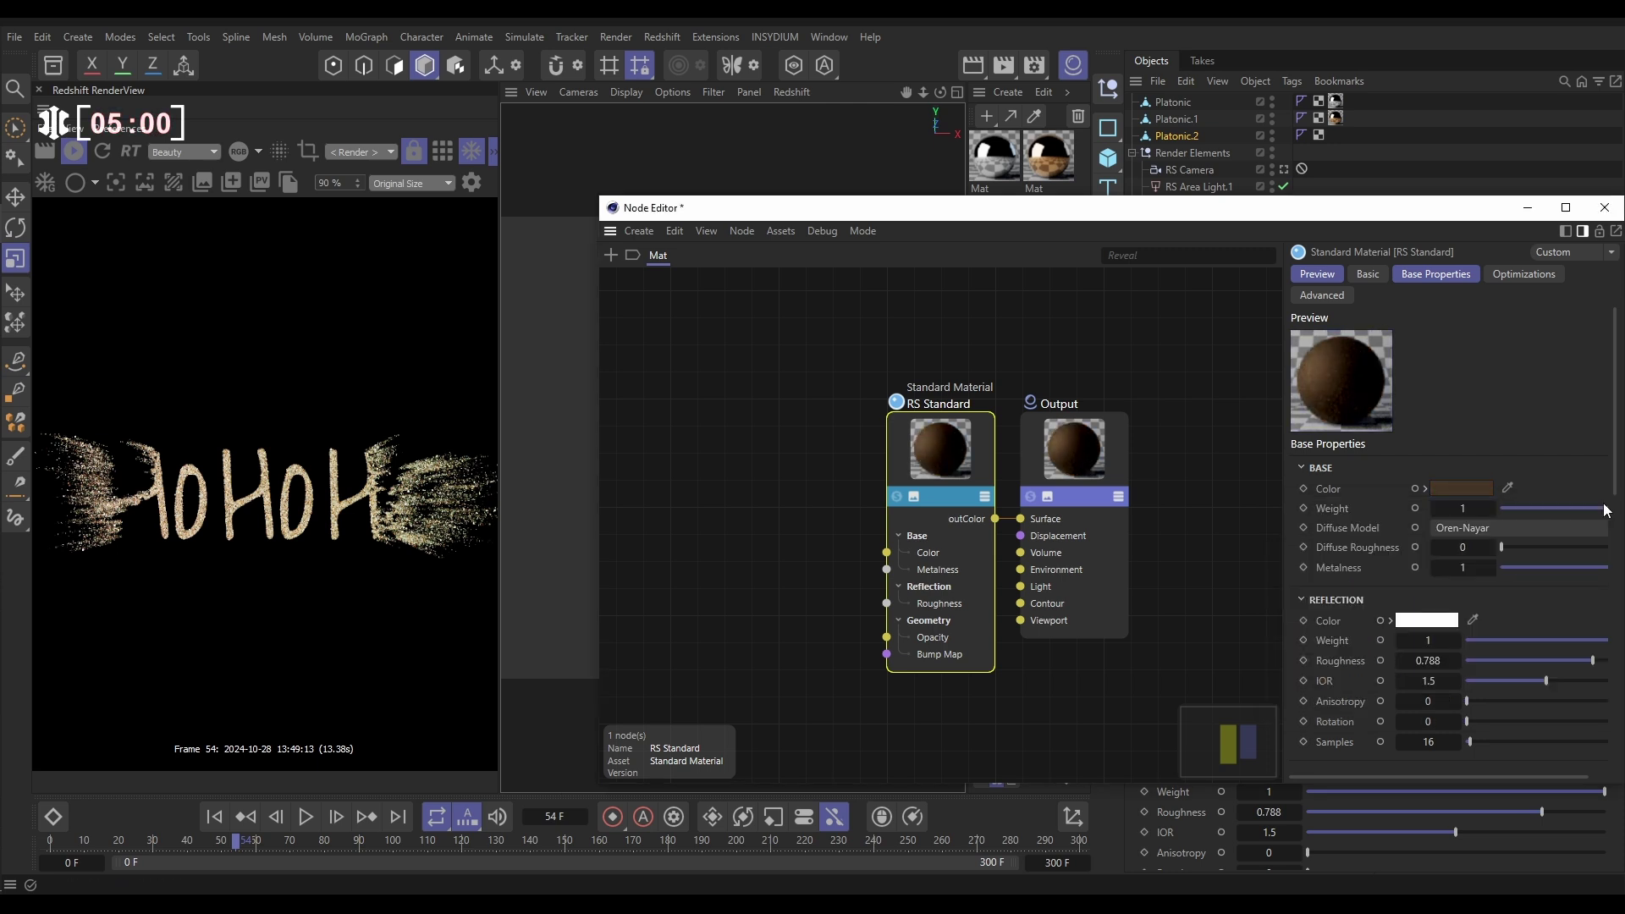
Apply the dark Mat to Platonic.2 and add it as a random particle shape on xpEmitter_Small
click(1605, 207)
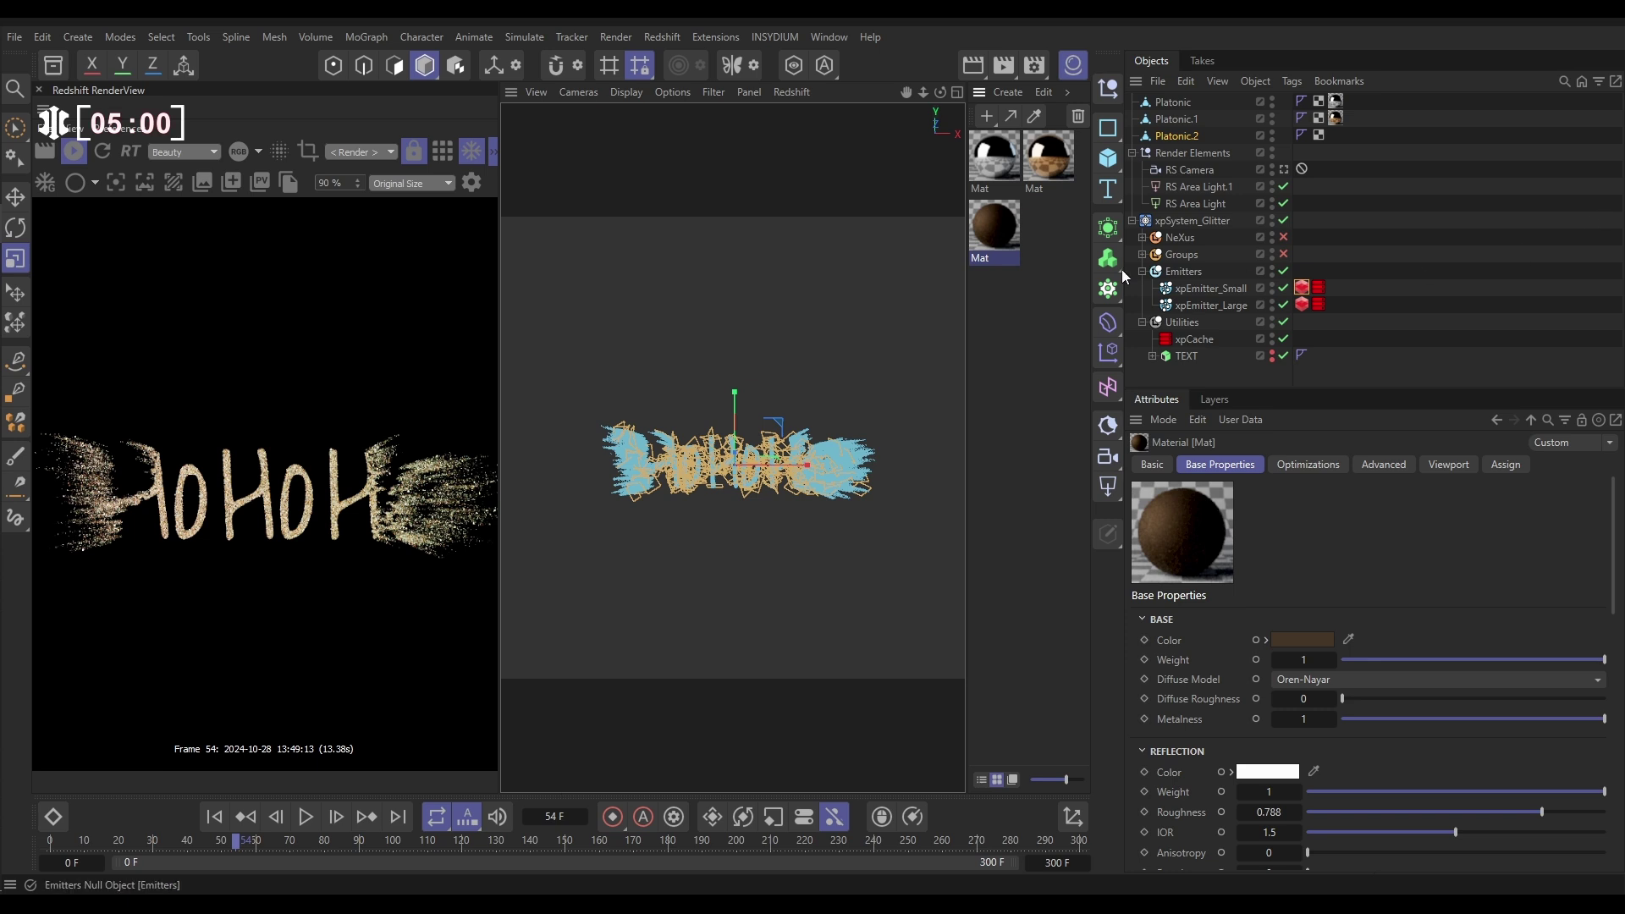
drag(994, 239, 1197, 142)
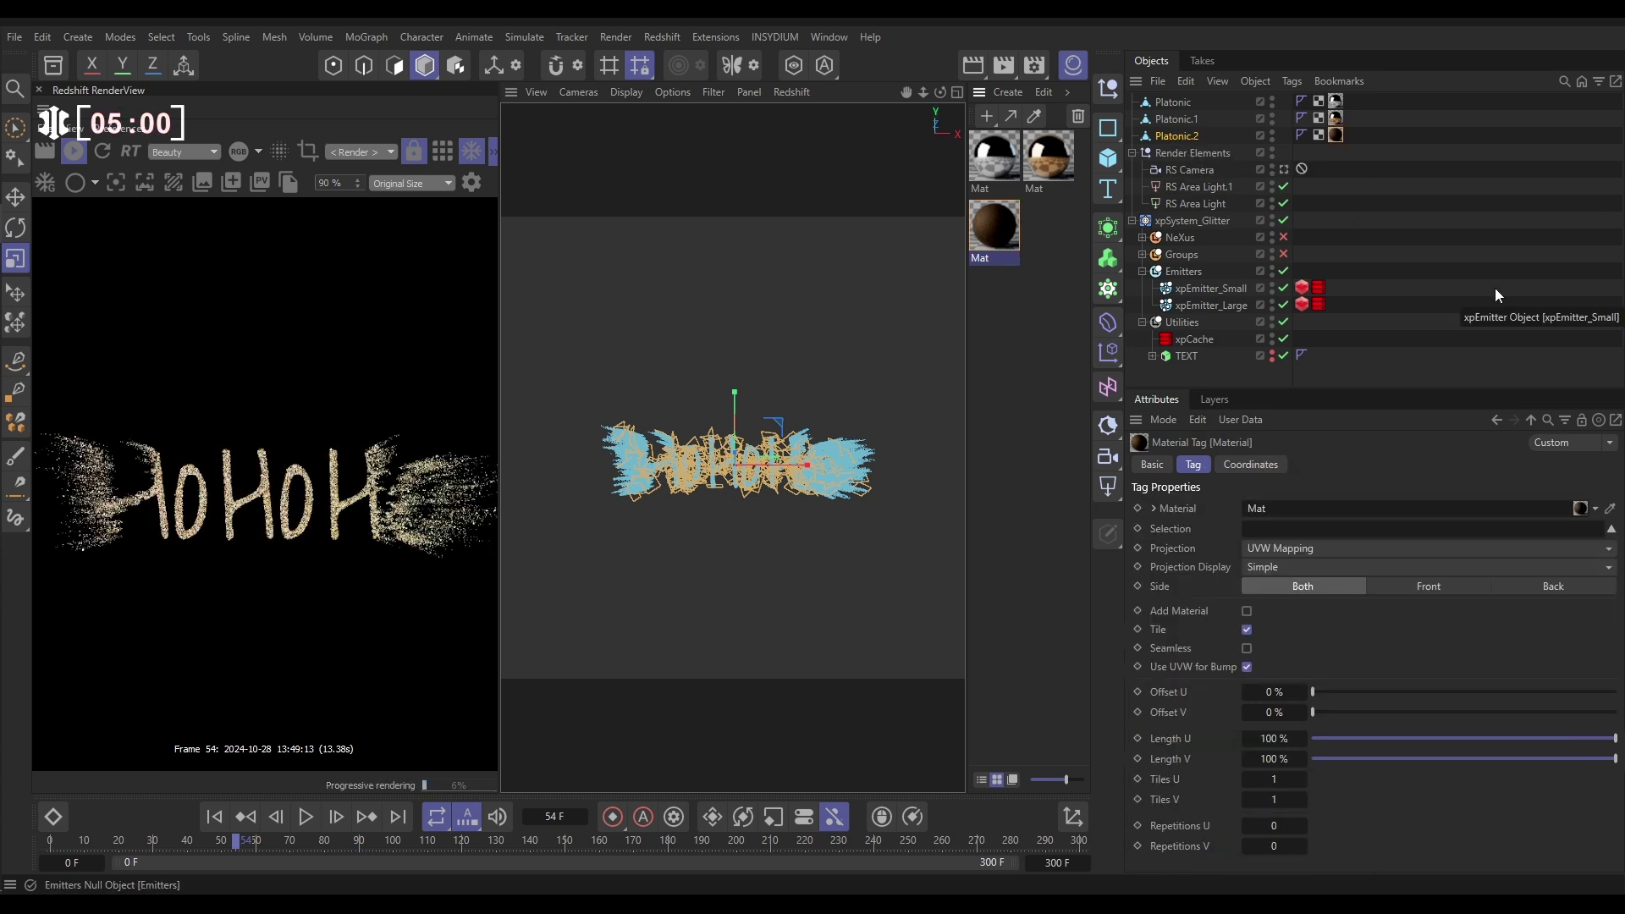
click(1303, 290)
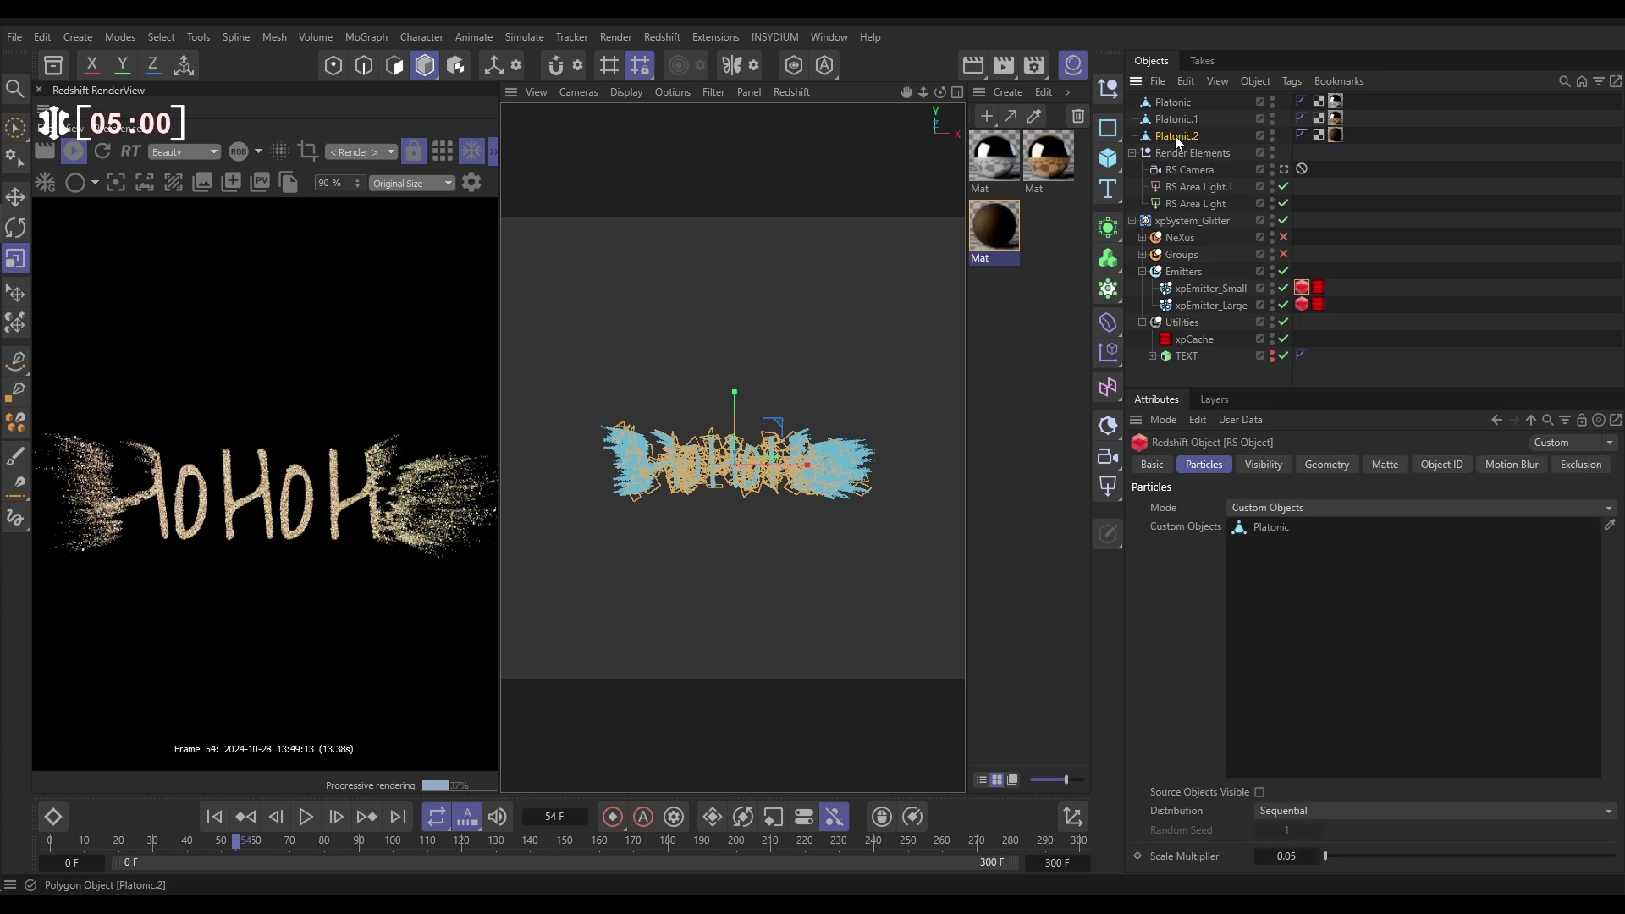
drag(1290, 508, 1294, 545)
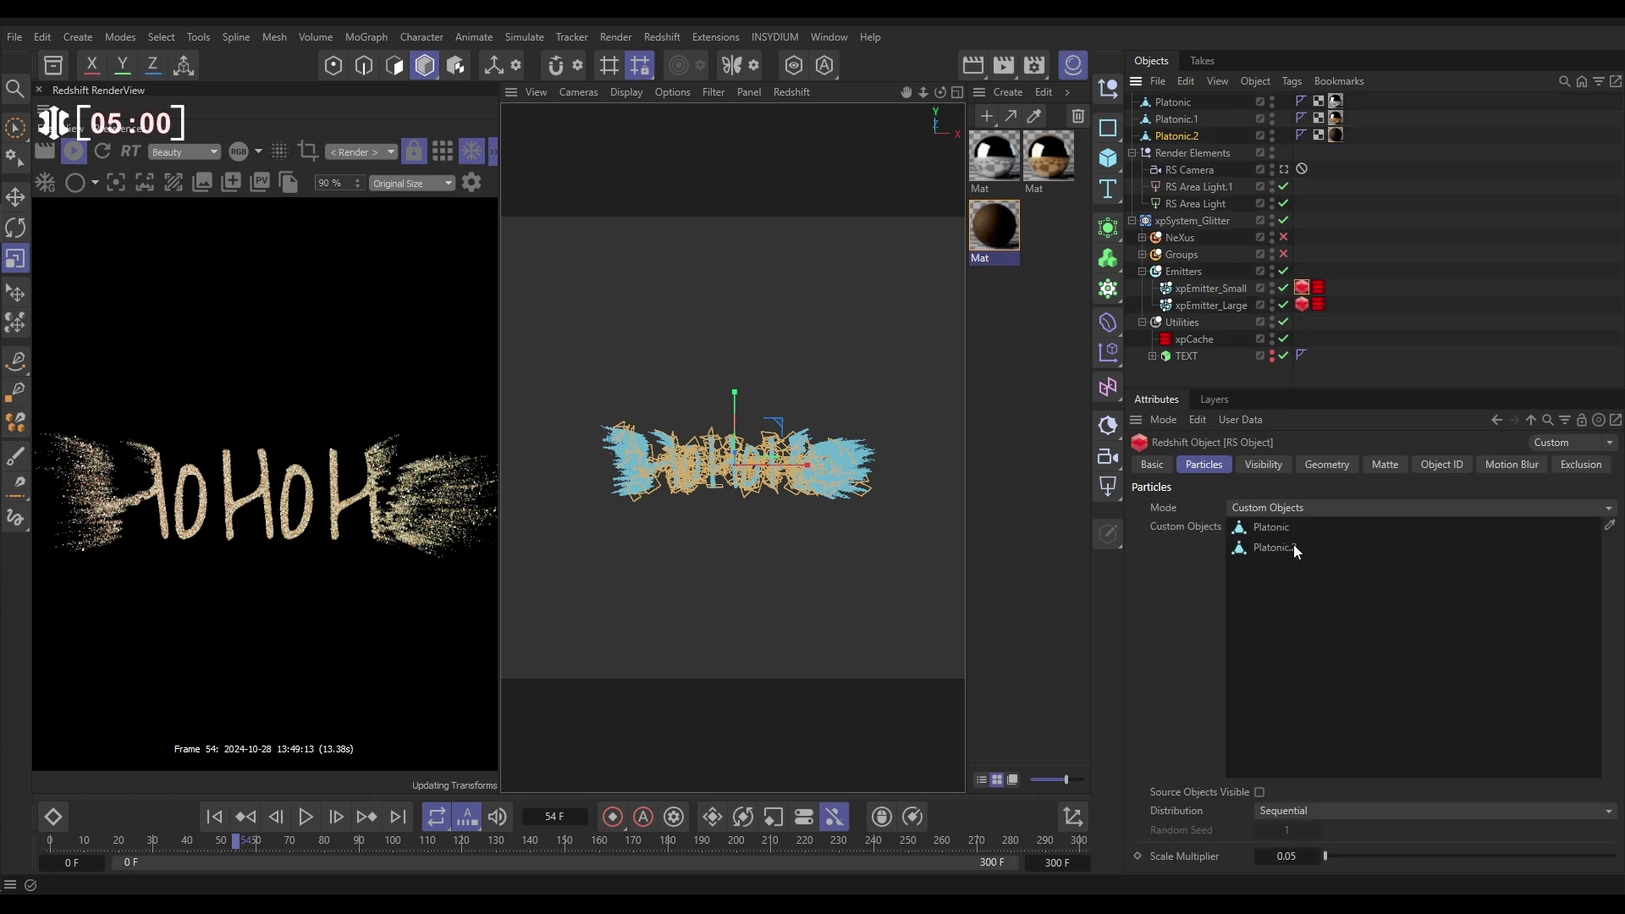
click(1323, 810)
click(1316, 854)
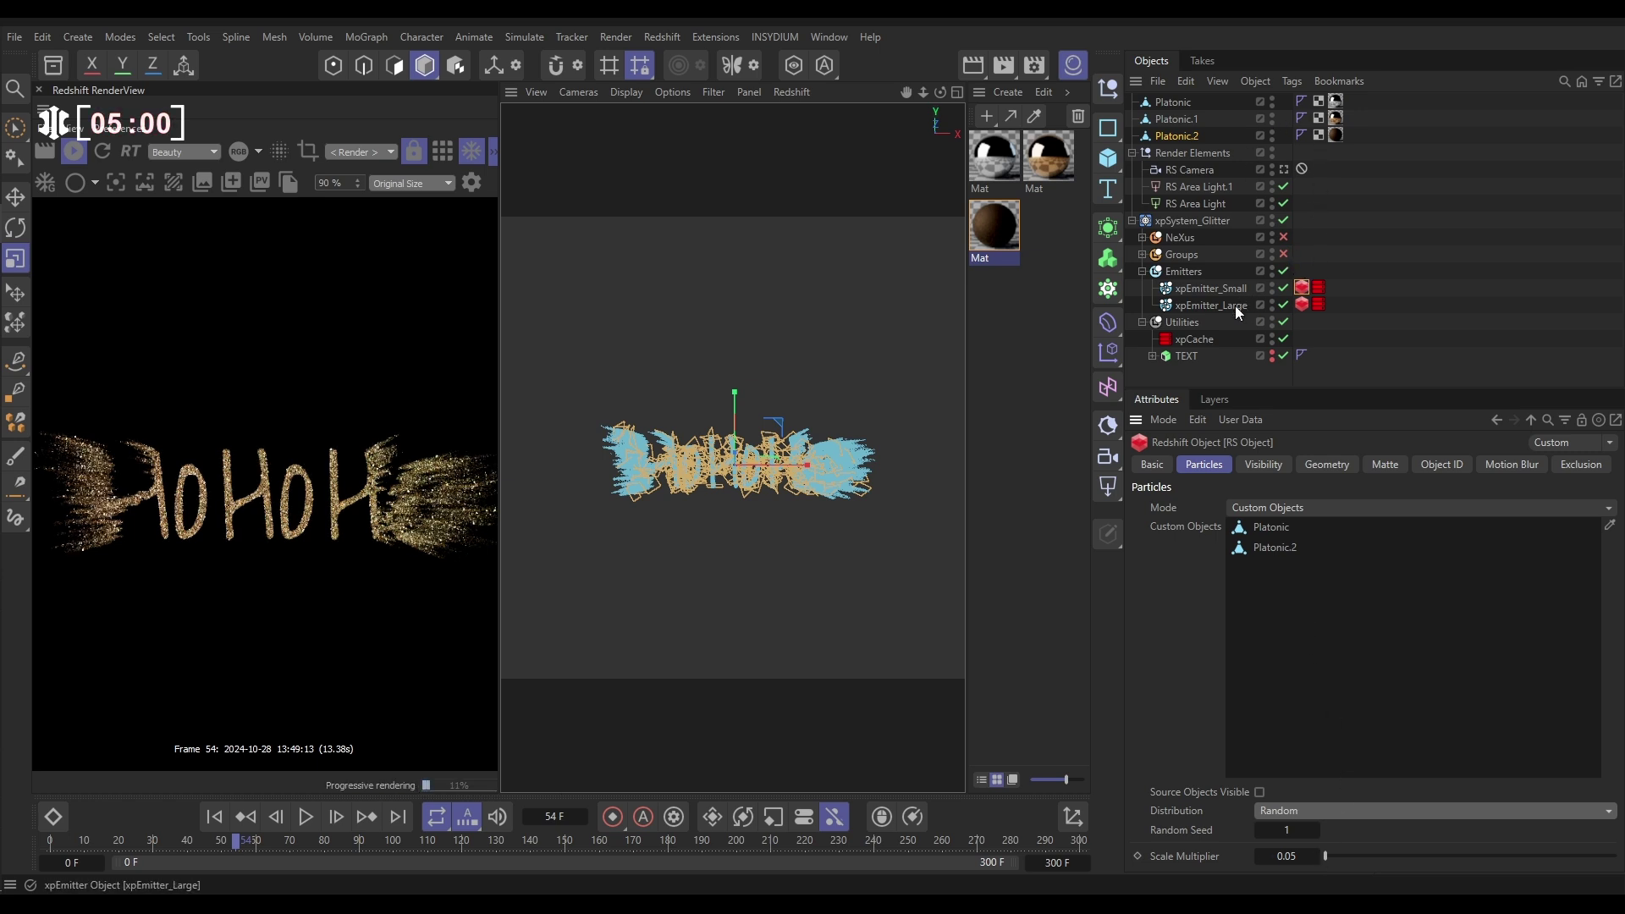
Add Platonic.2 to xpEmitter_Large's custom particle shapes and hide the Material Manager
click(1303, 305)
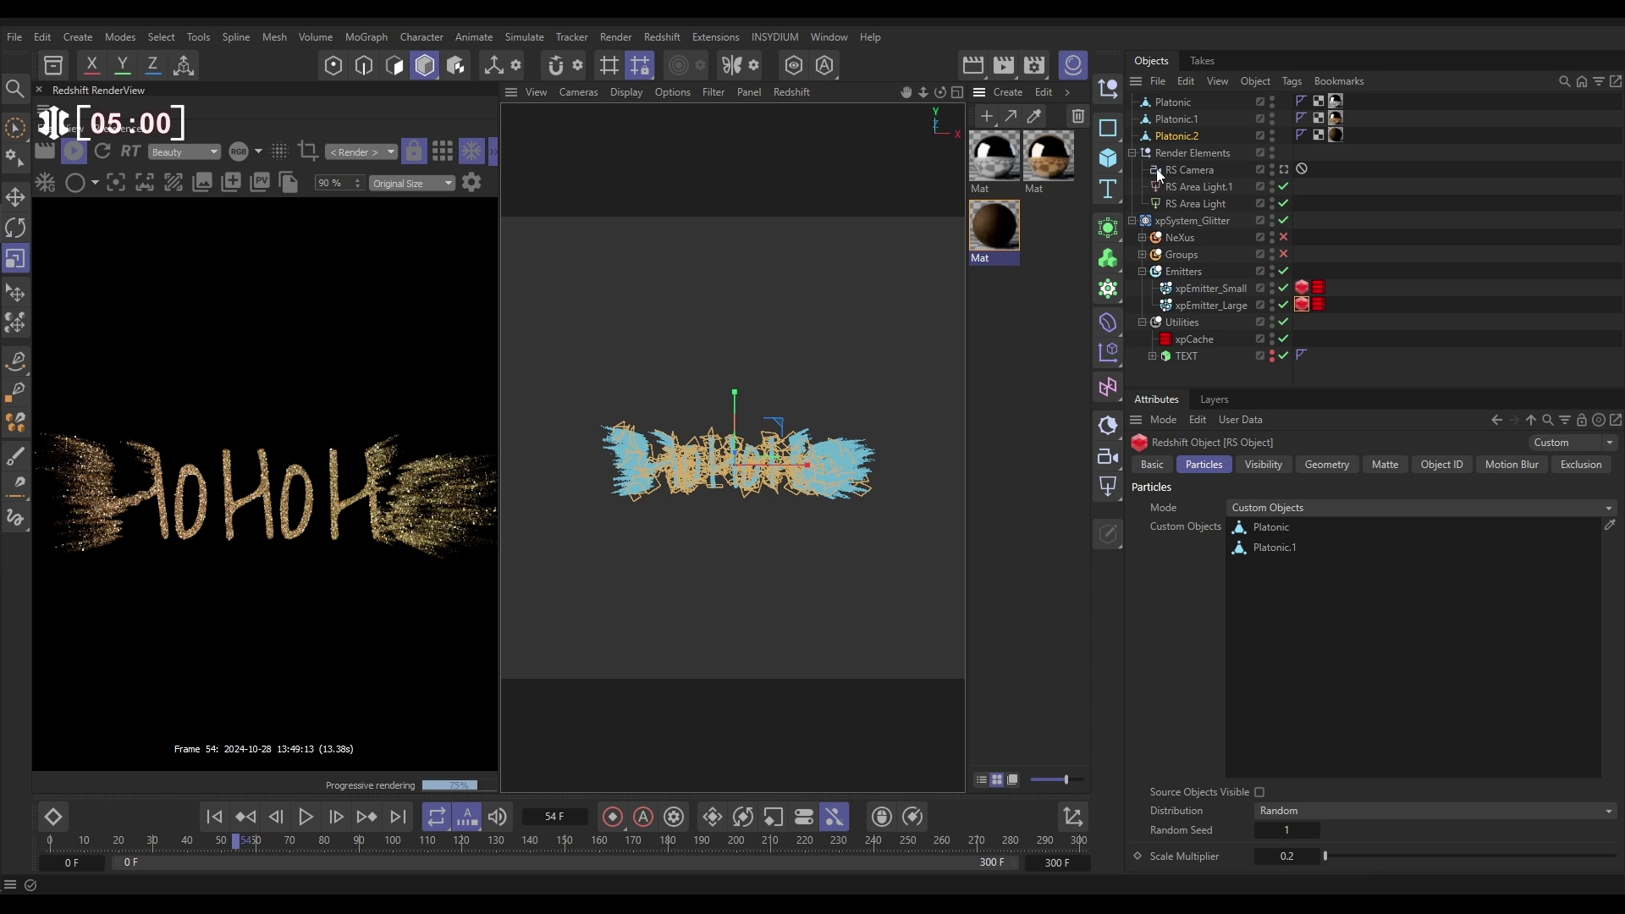
drag(1178, 136, 1298, 517)
drag(1295, 596, 1299, 598)
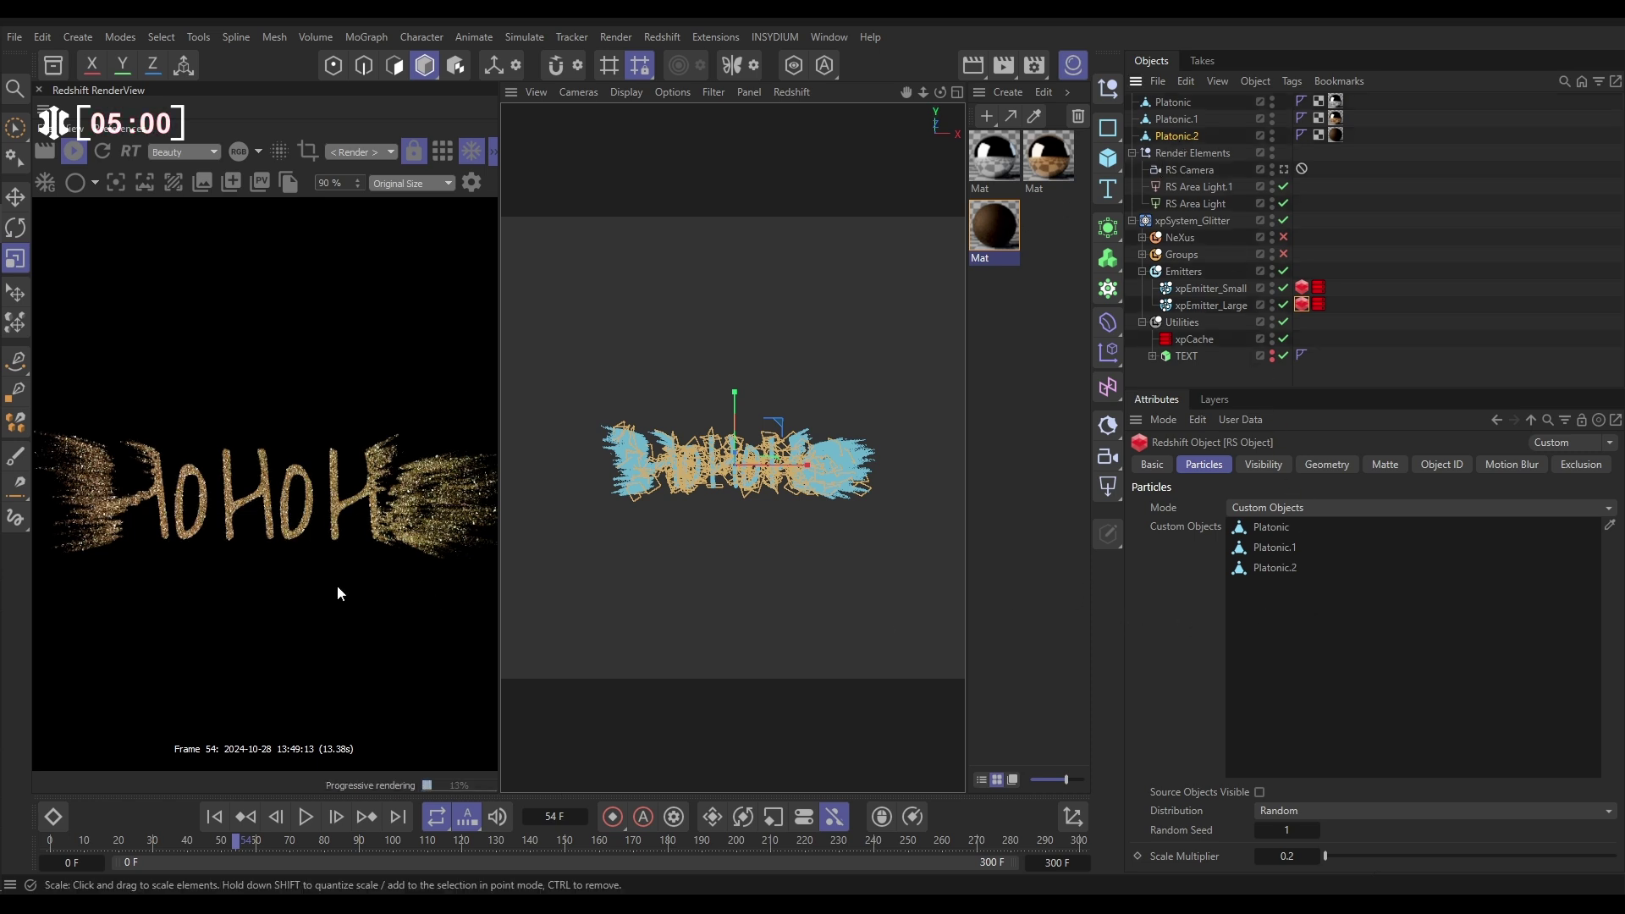
click(1074, 67)
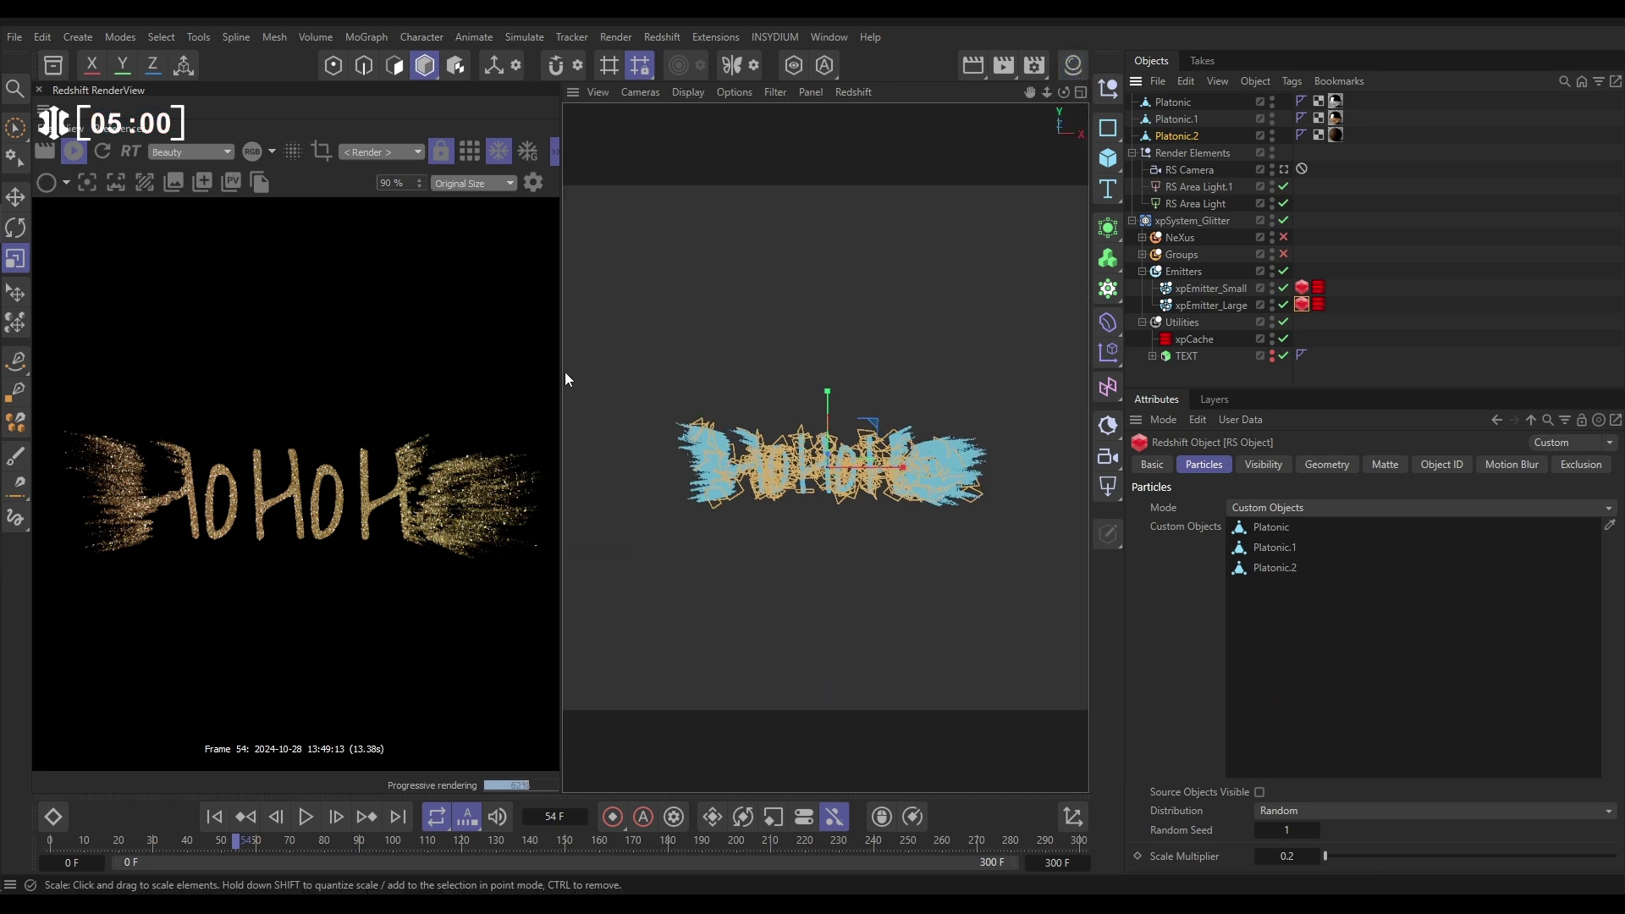
Widen the Redshift render view and zoom into the rendered image
drag(566, 372, 841, 377)
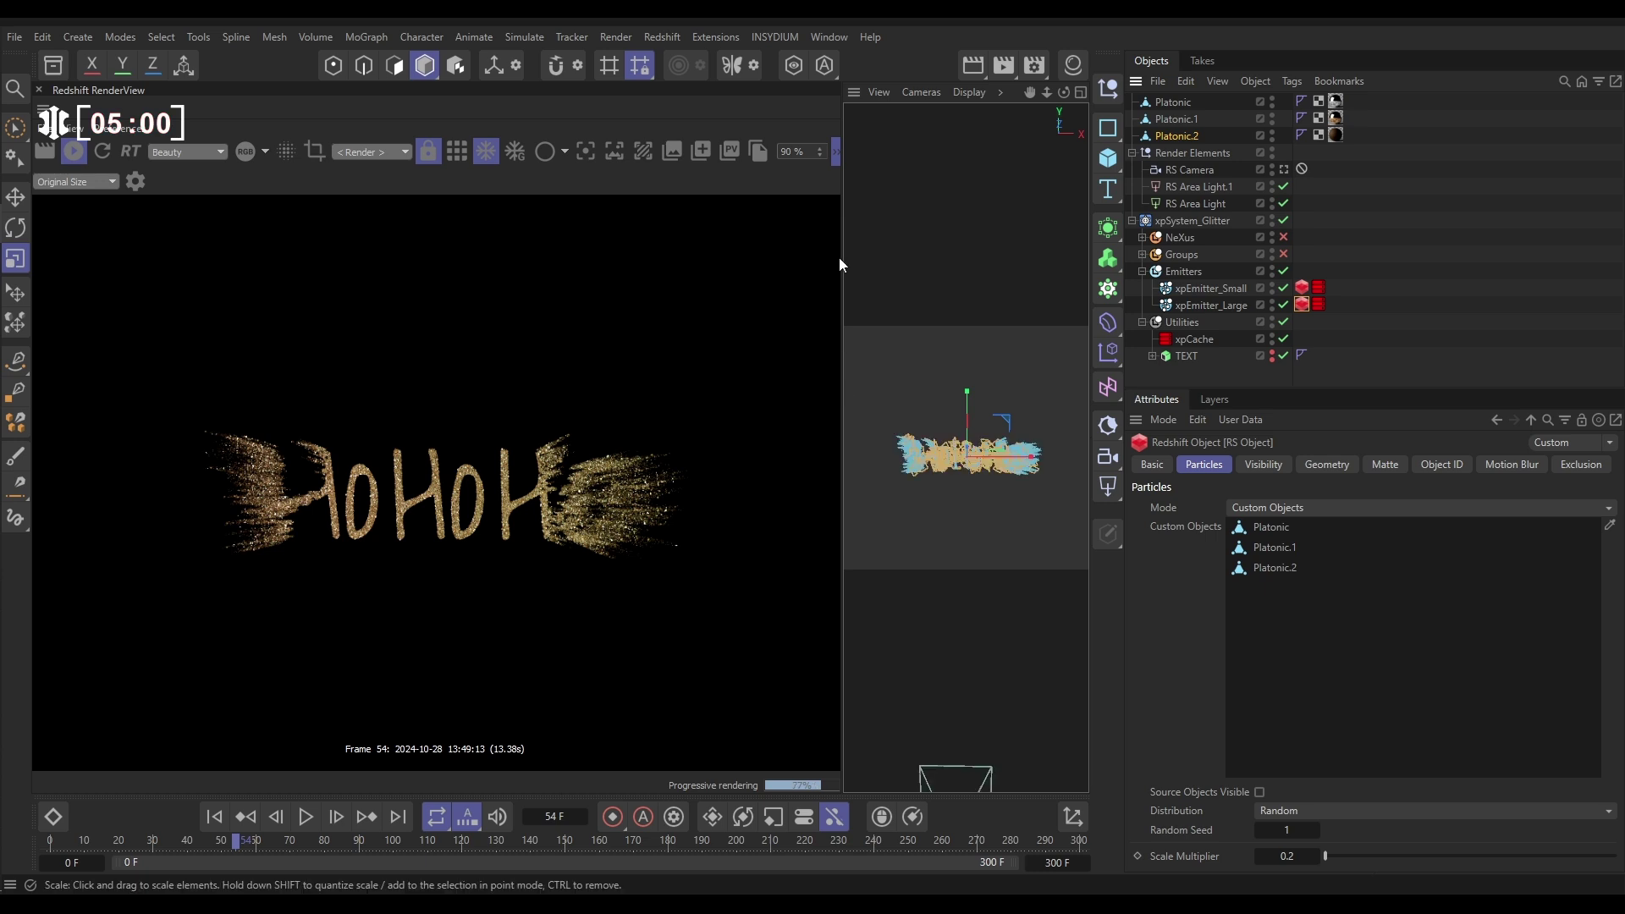
click(819, 146)
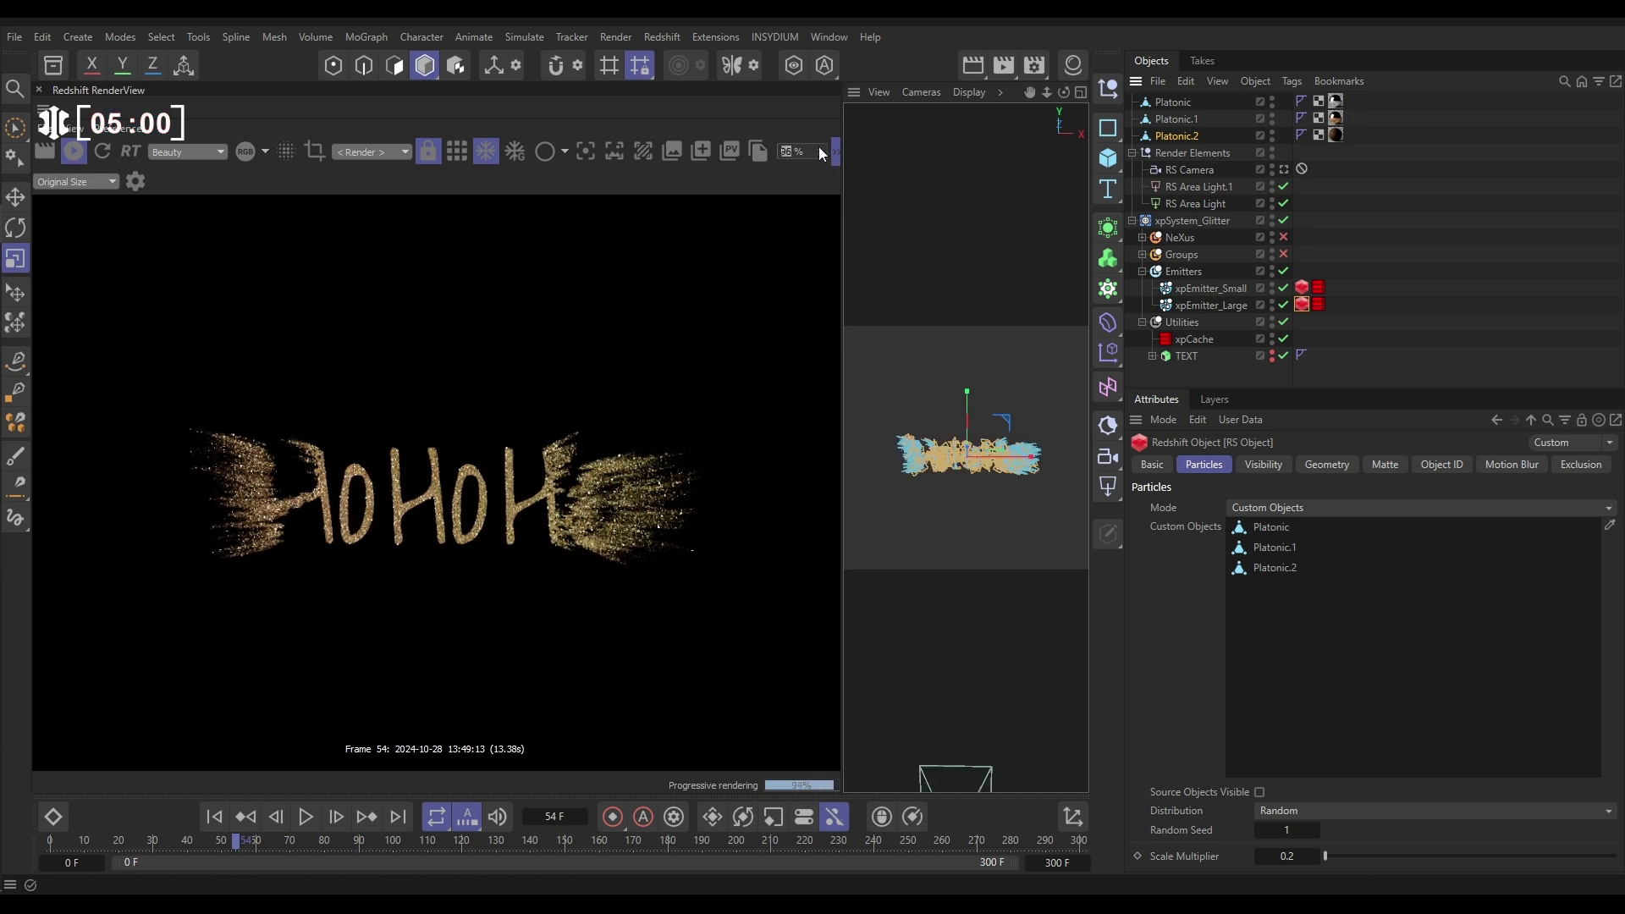
scroll(820, 146, up, 10)
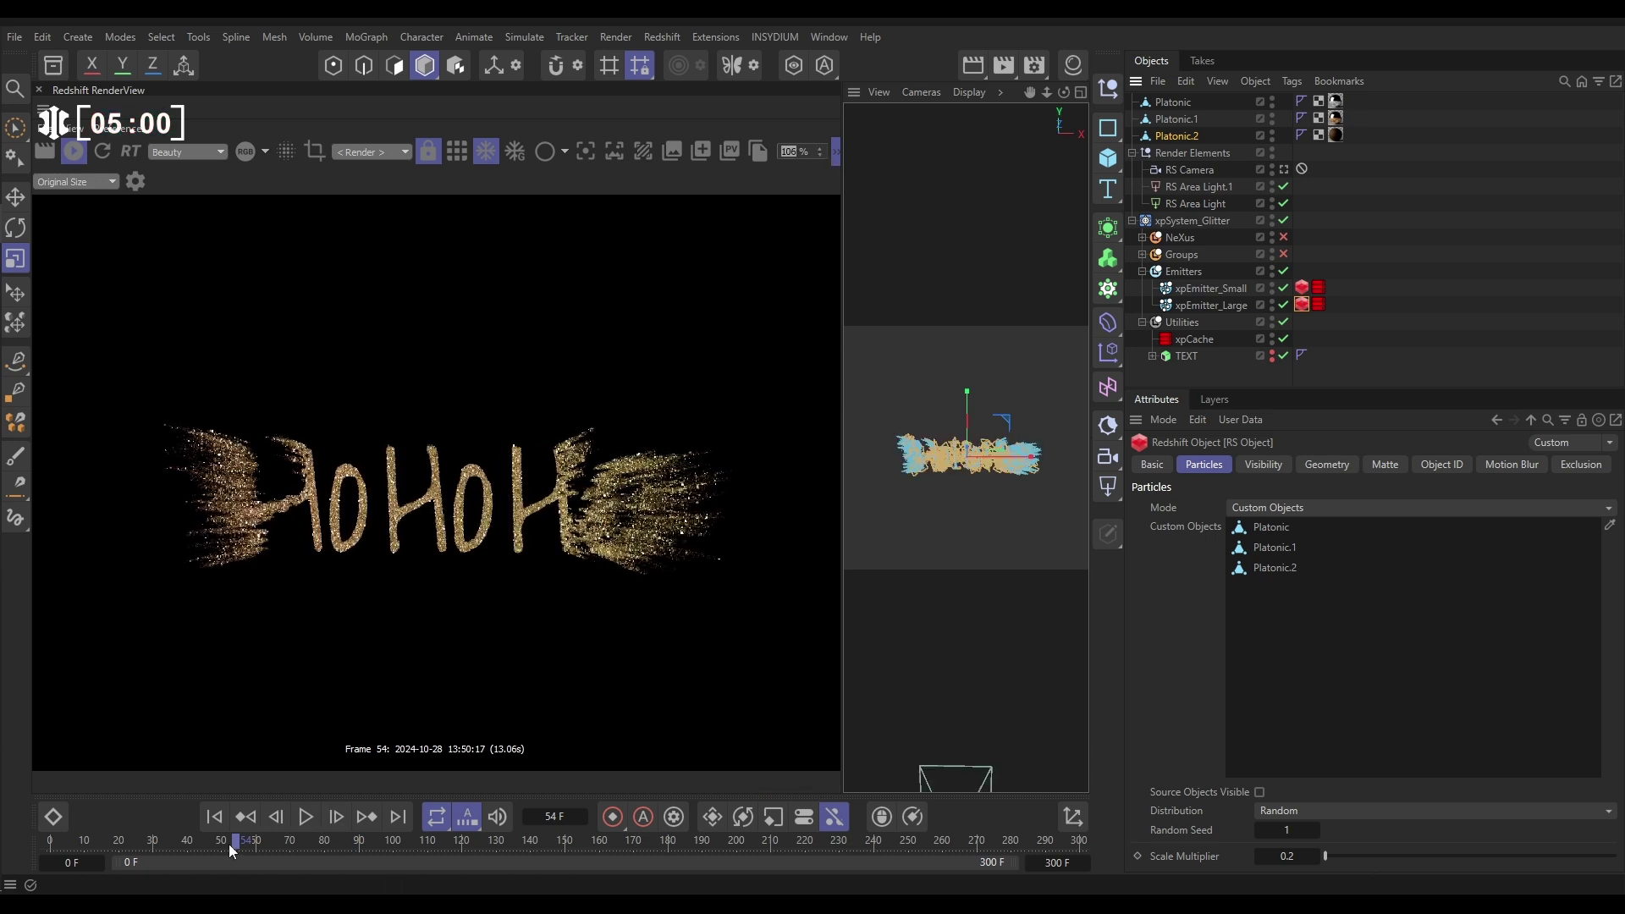
Check the glitter reveal at frames 21, 44, 62 and 70, then stop the interactive render
drag(228, 846, 123, 840)
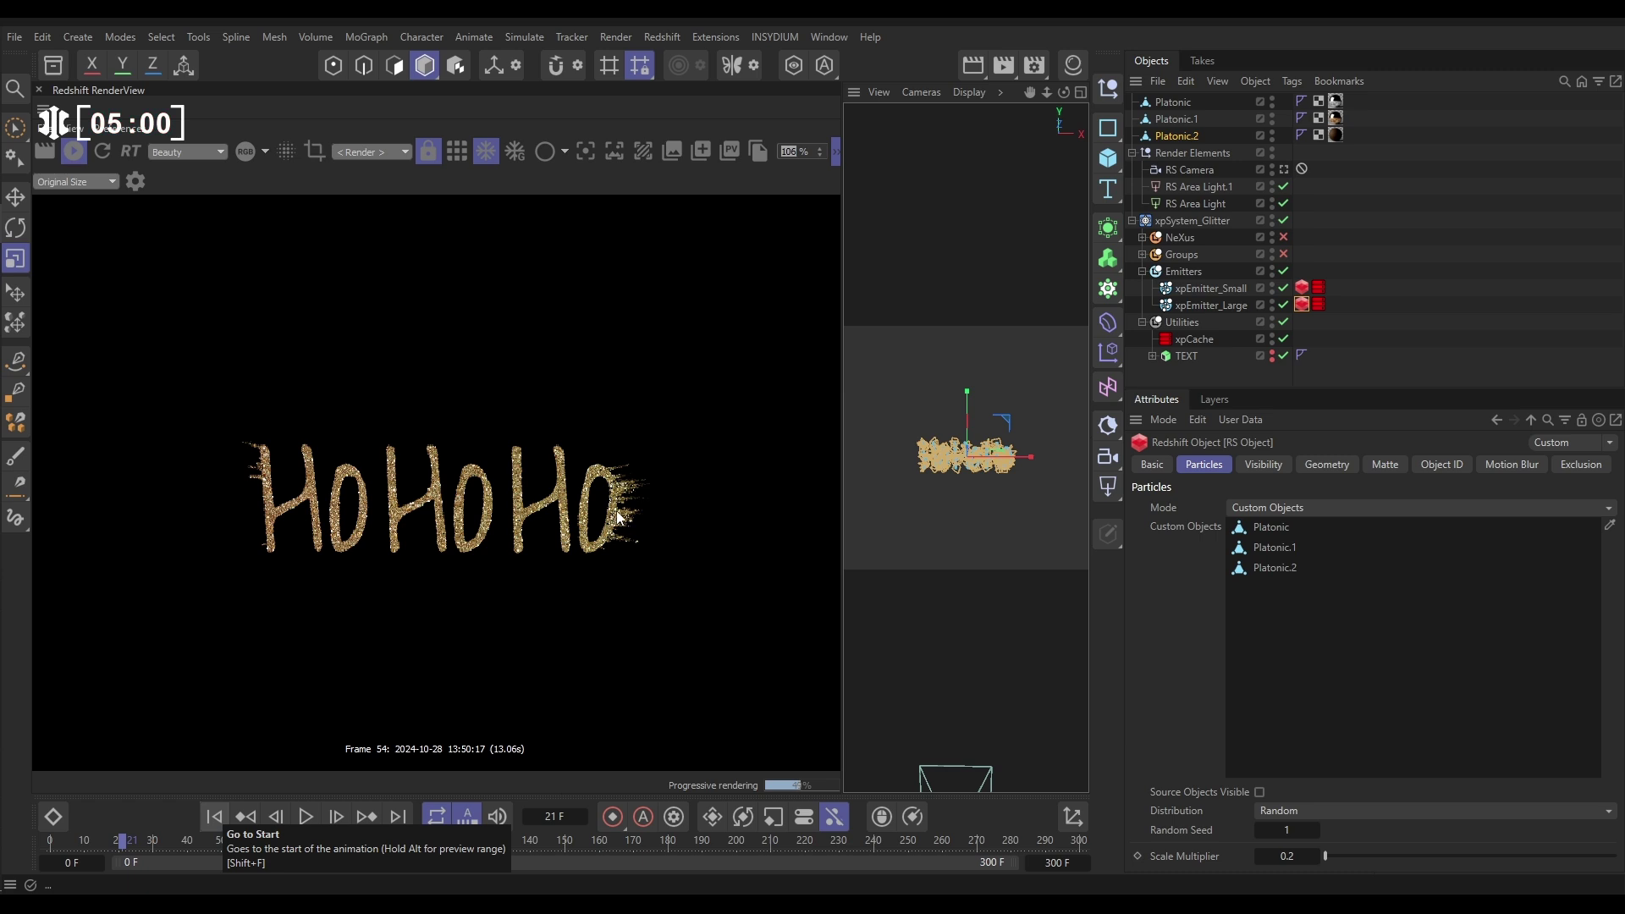
click(200, 842)
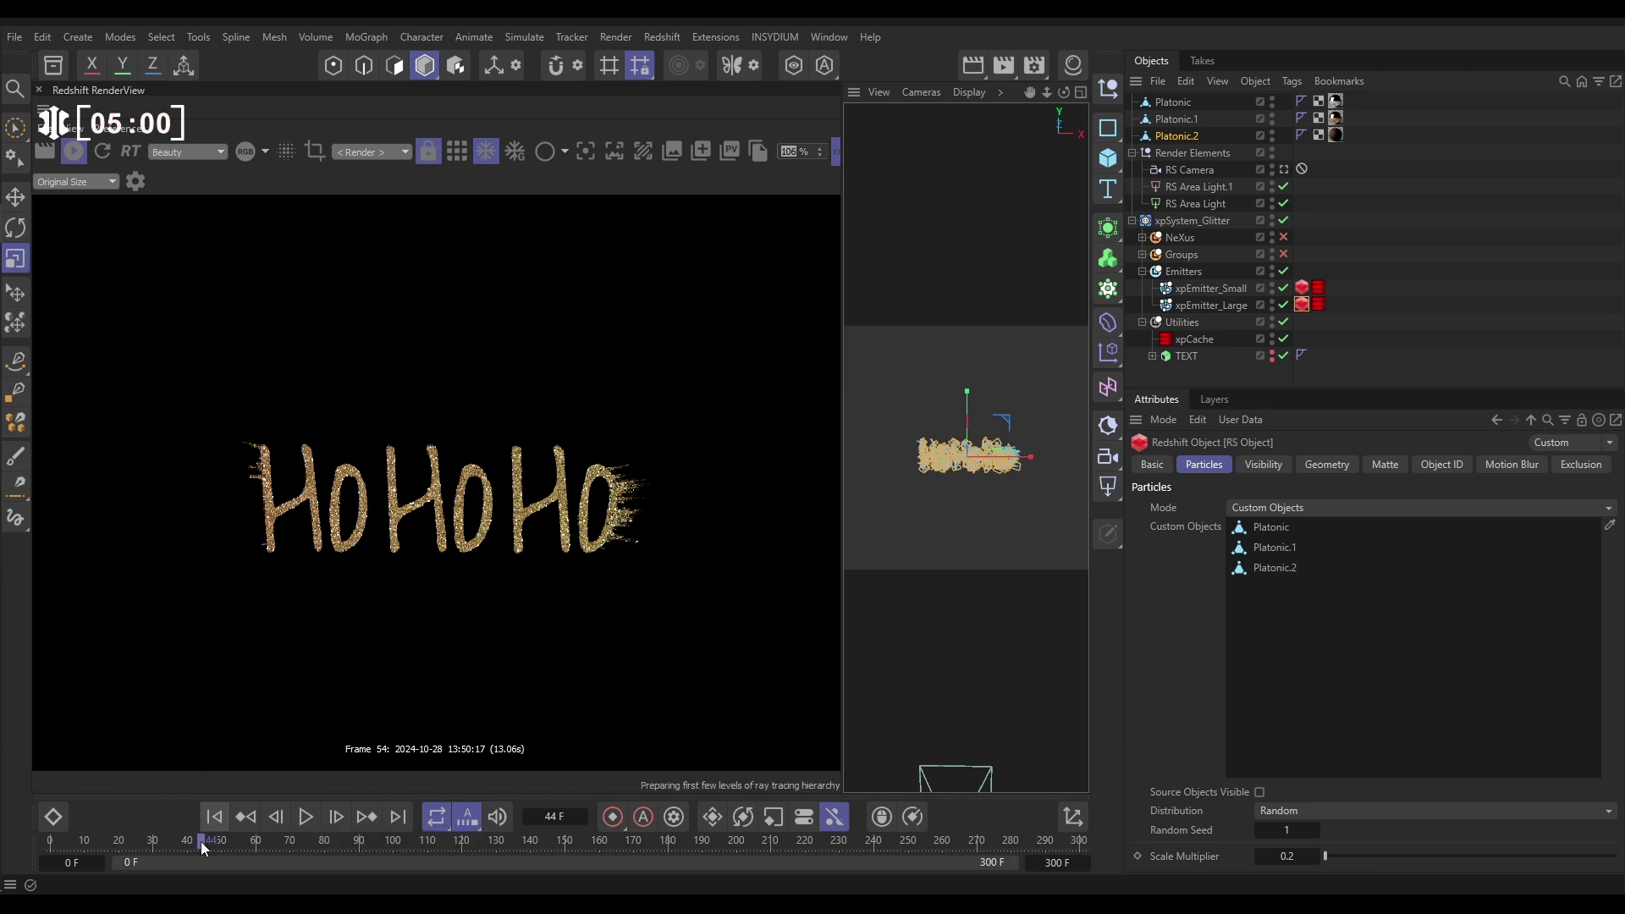
drag(201, 841, 263, 844)
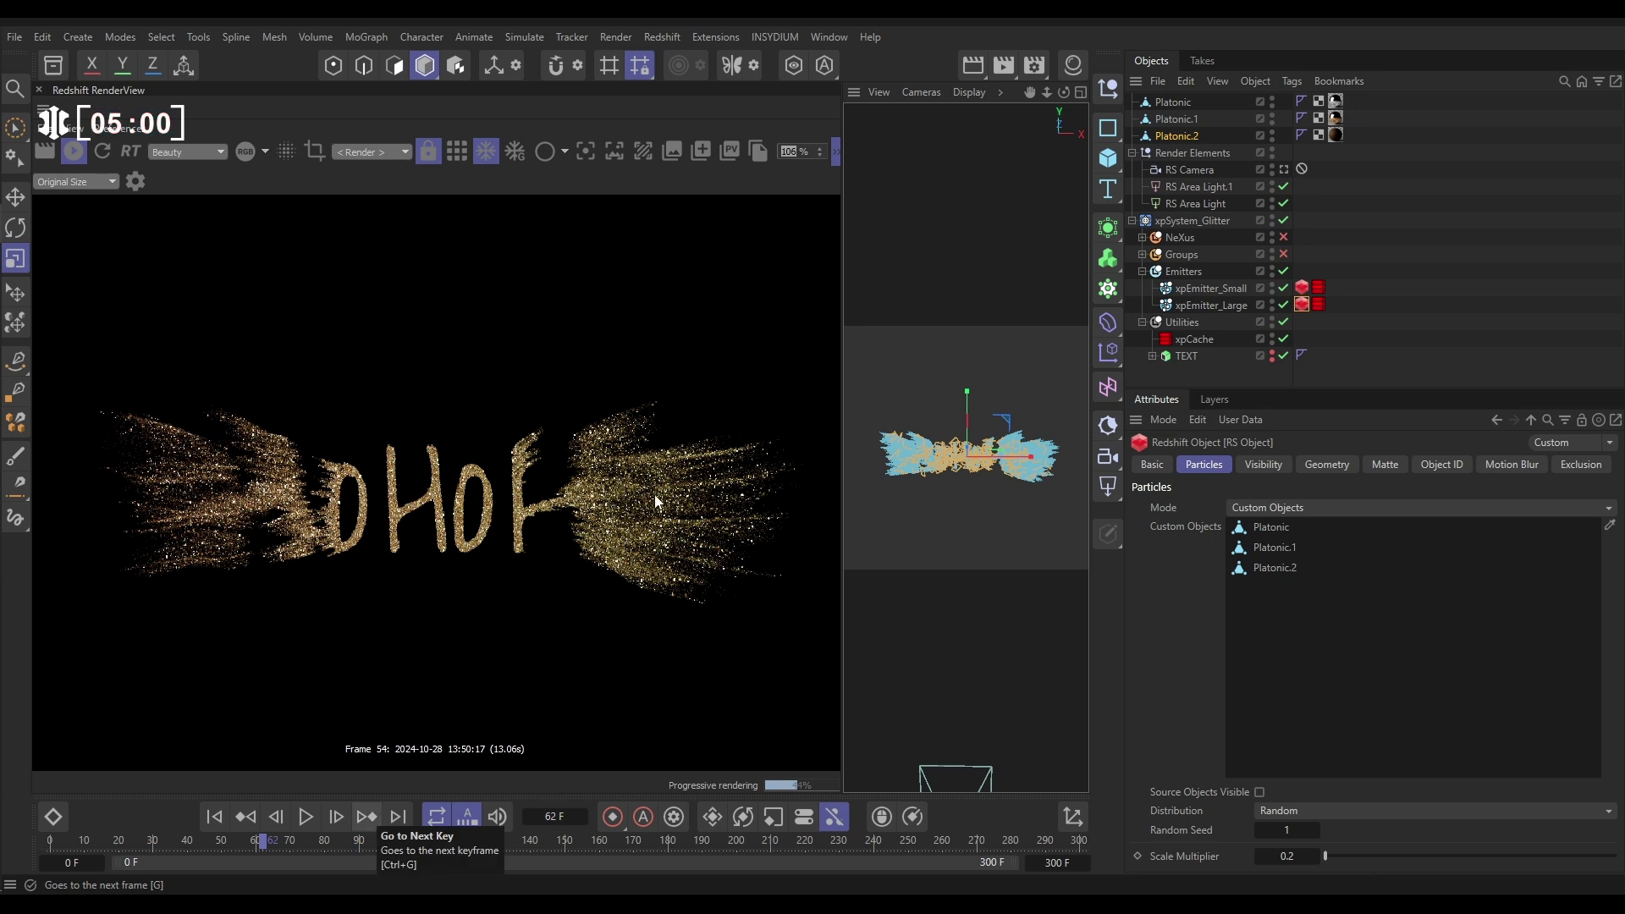
click(291, 842)
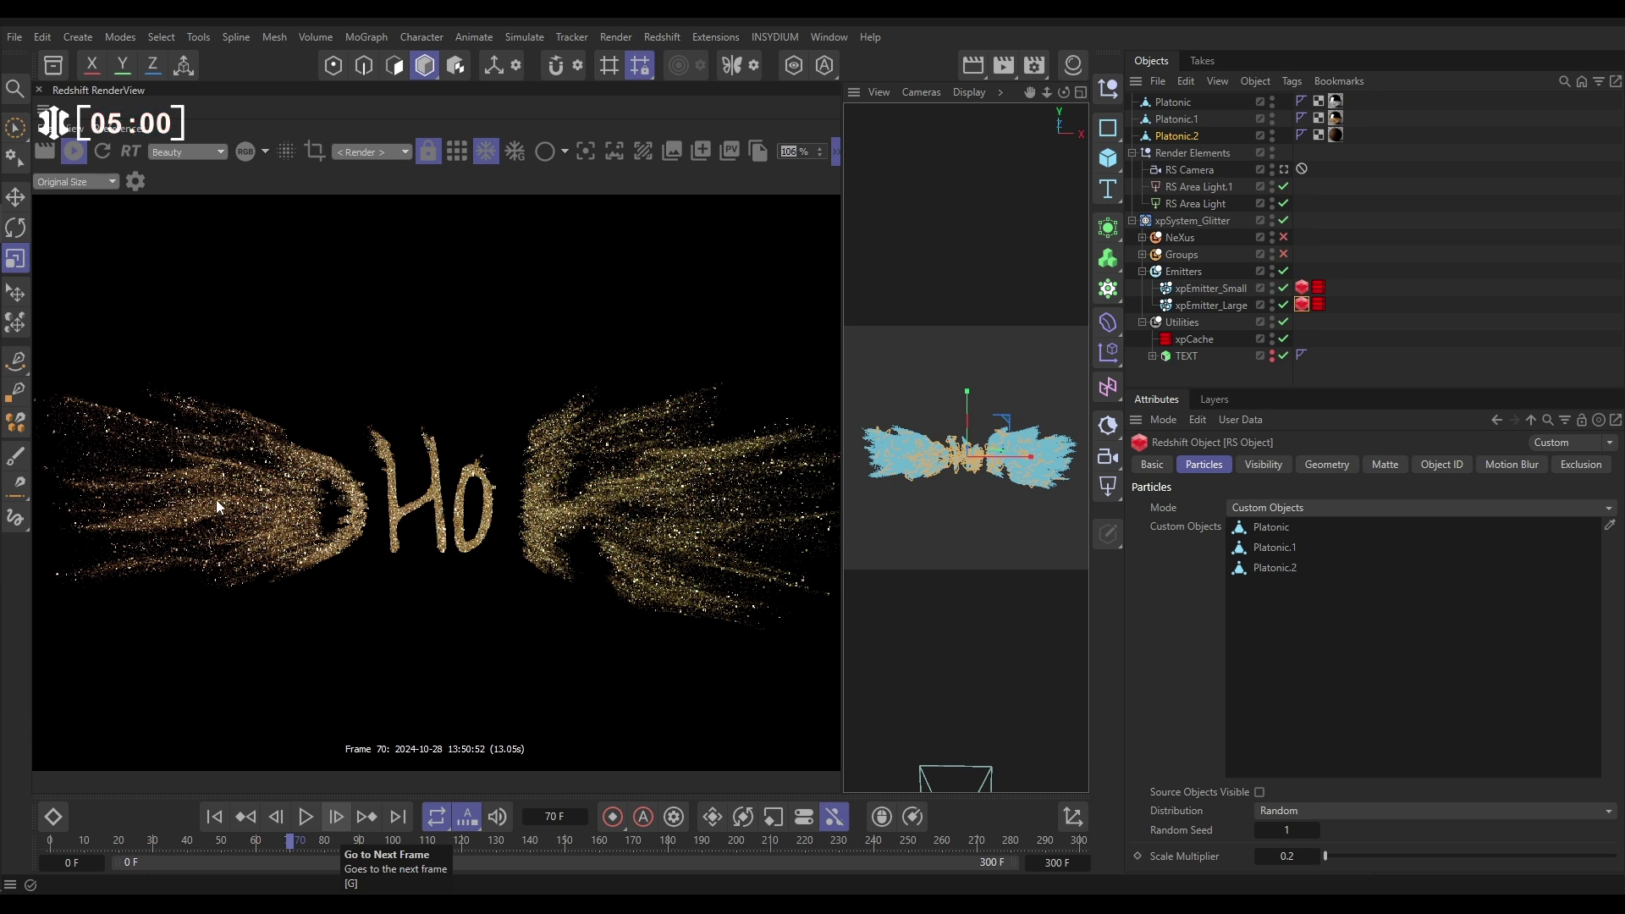
click(76, 152)
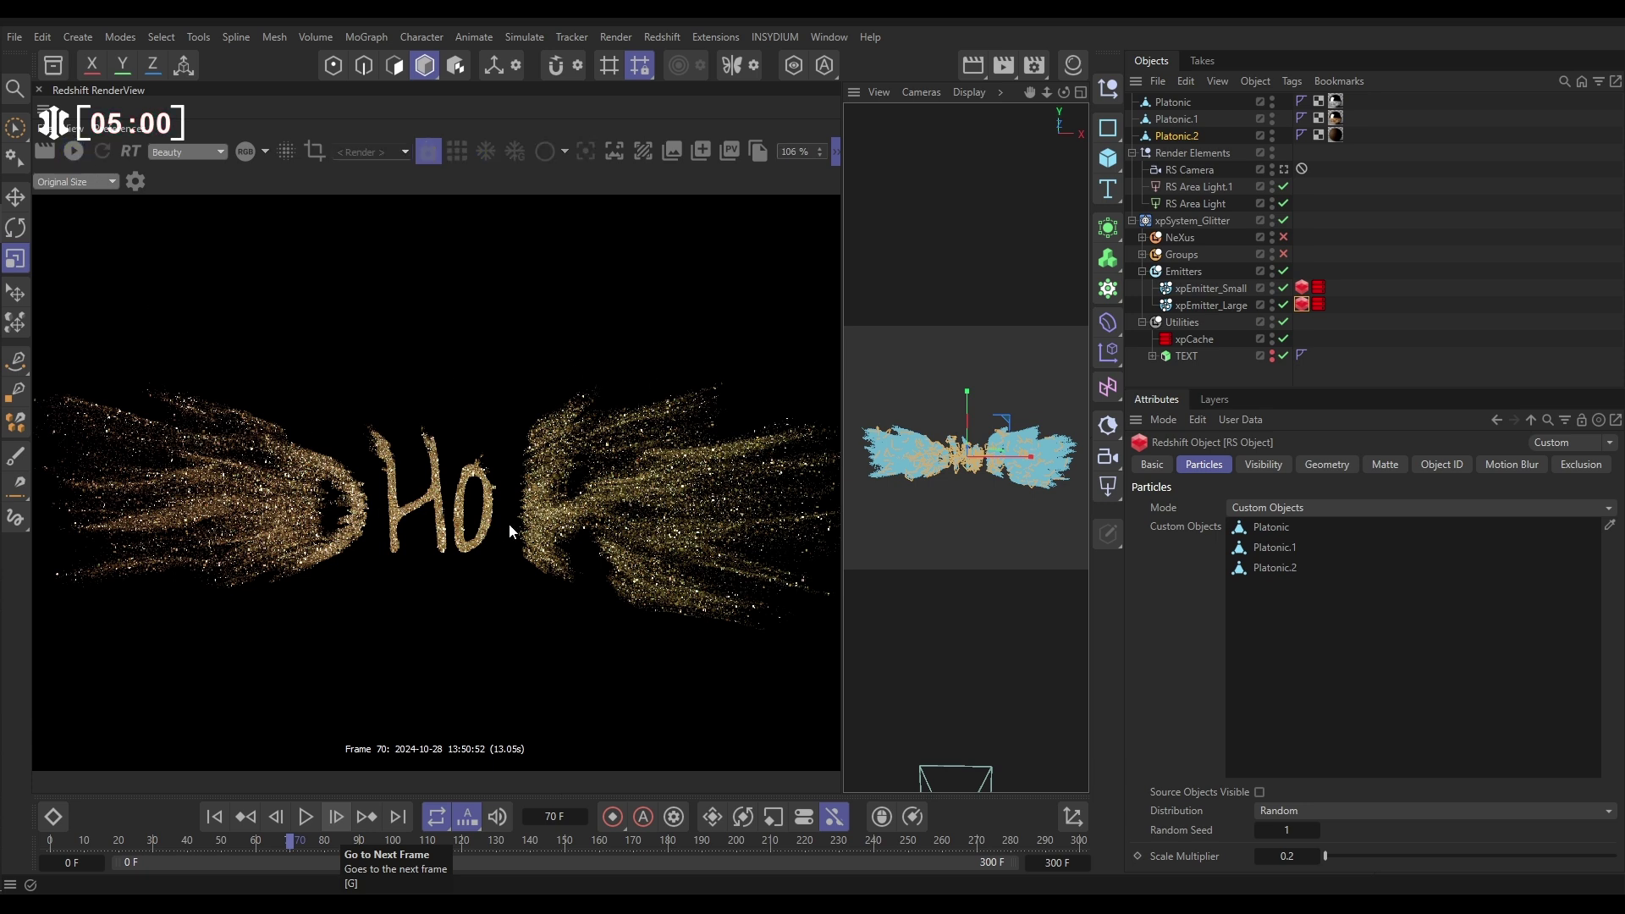
click(832, 39)
Open the Picture Viewer and maximize it to show the rendered HoHoHo video full screen
click(887, 606)
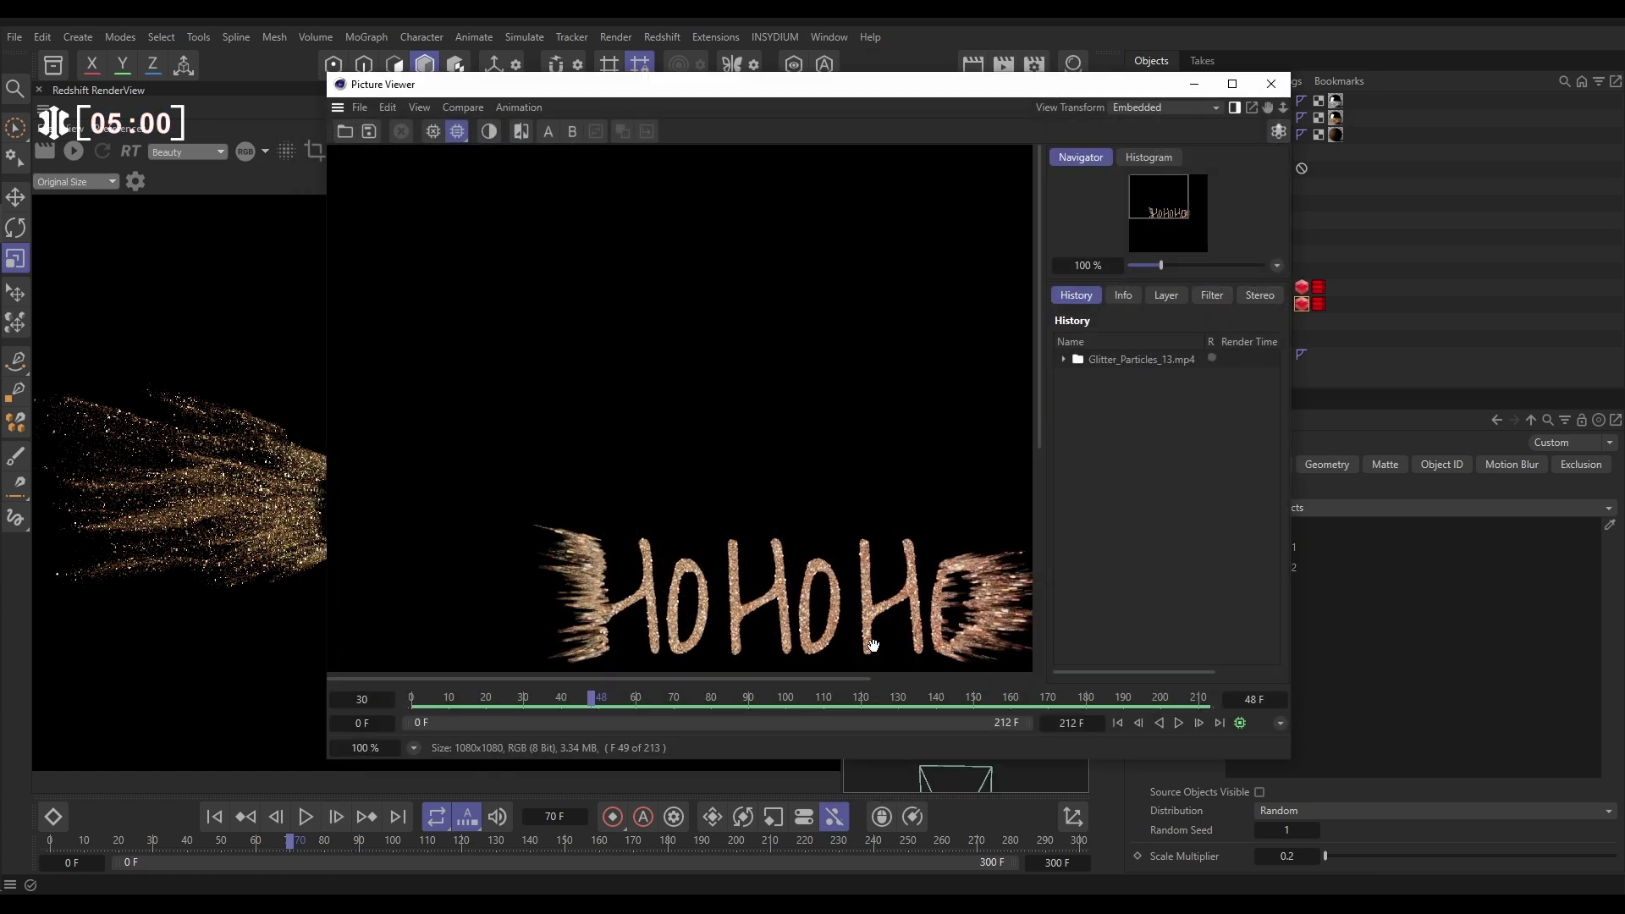
click(1233, 83)
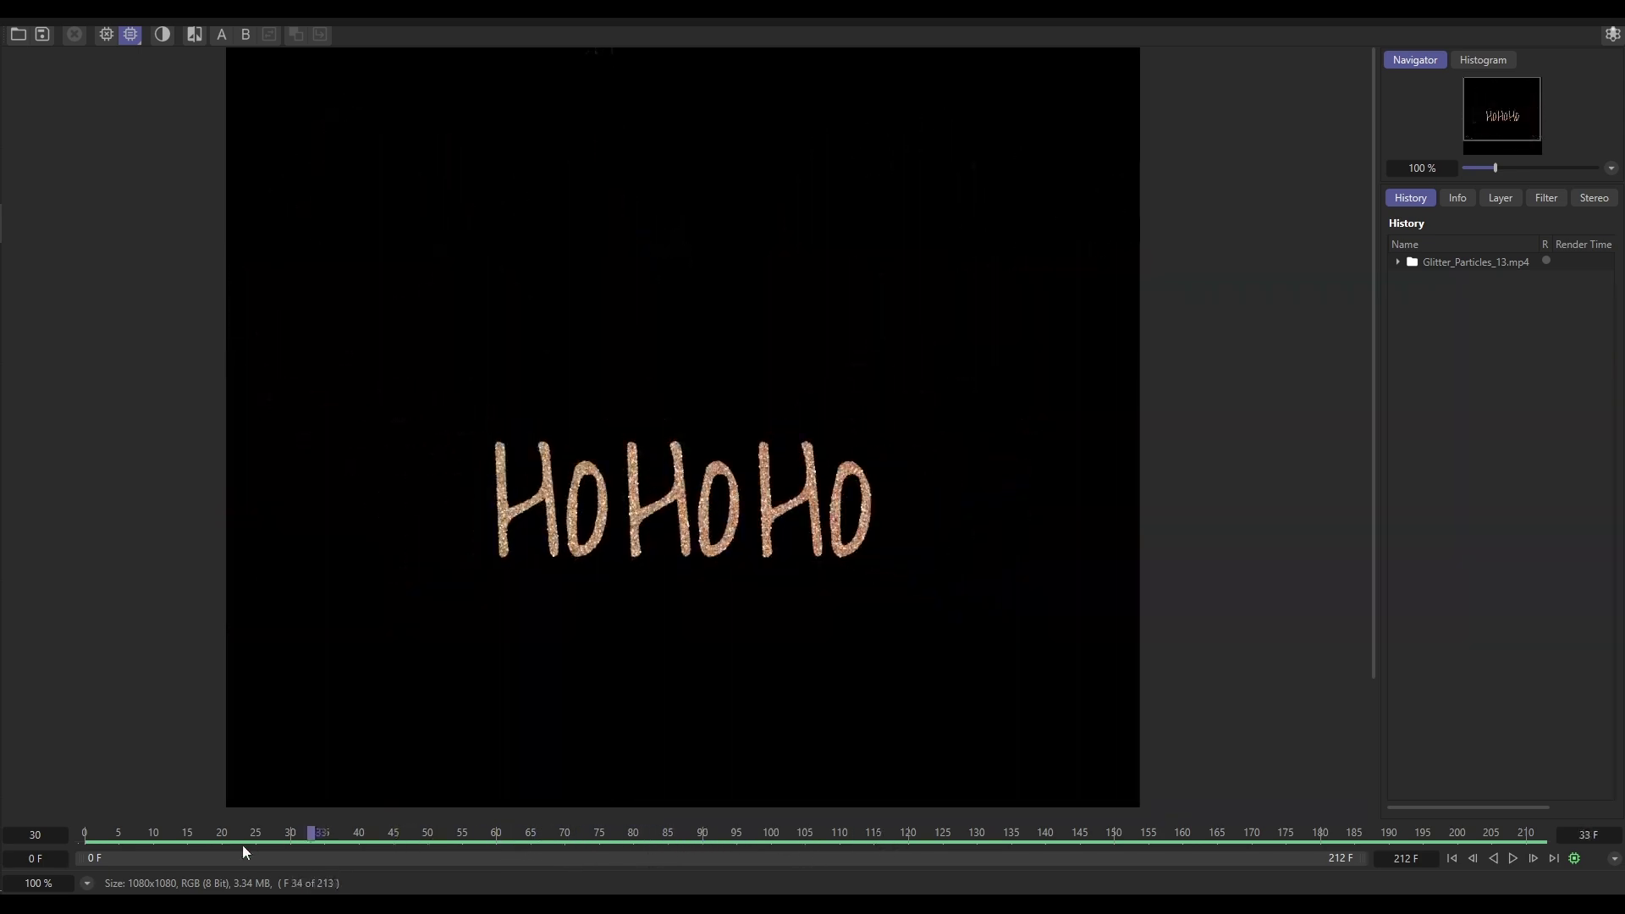
Play Glitter_Particles_13.mp4, scrub between frames 175 and 154, then replay it forwards and backwards
click(1514, 859)
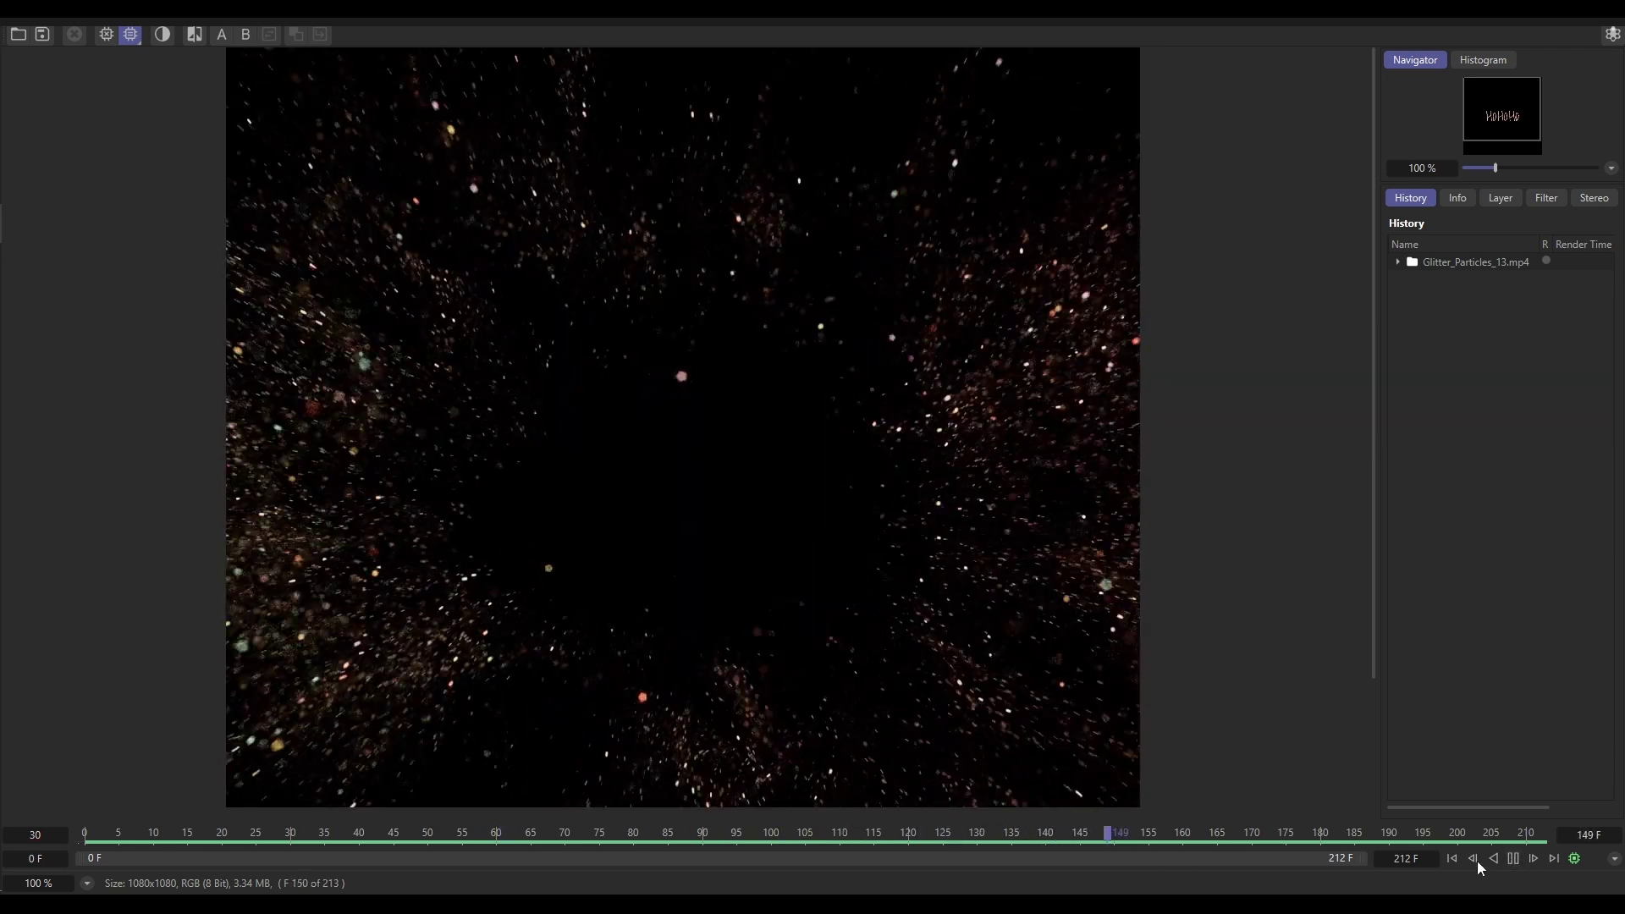
key(space)
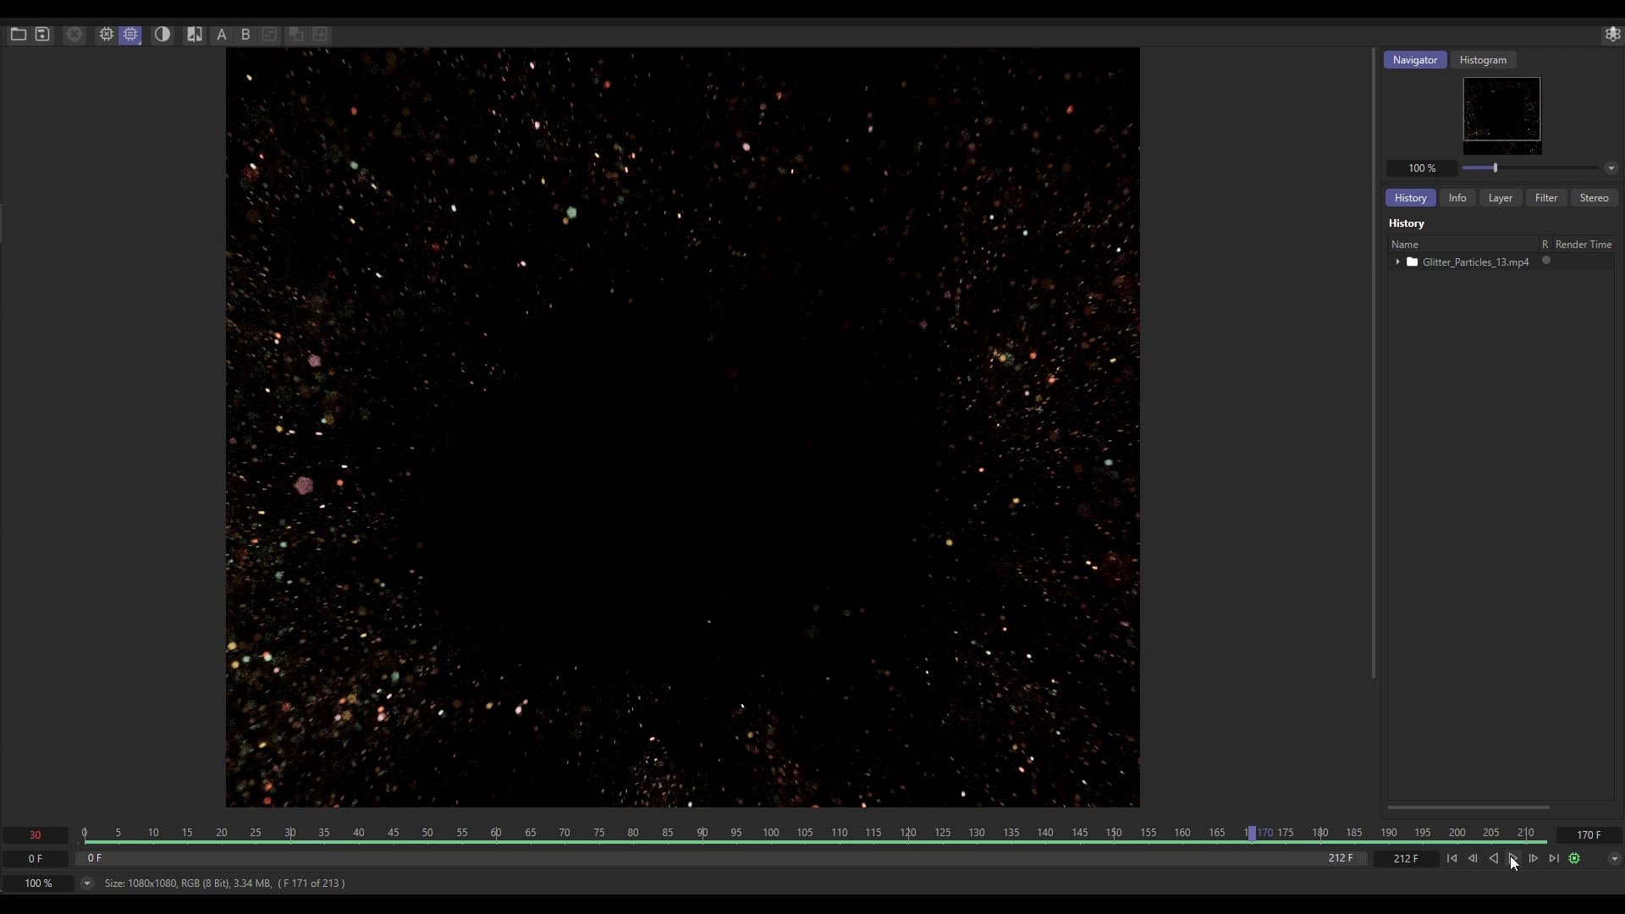
drag(1255, 836, 1289, 838)
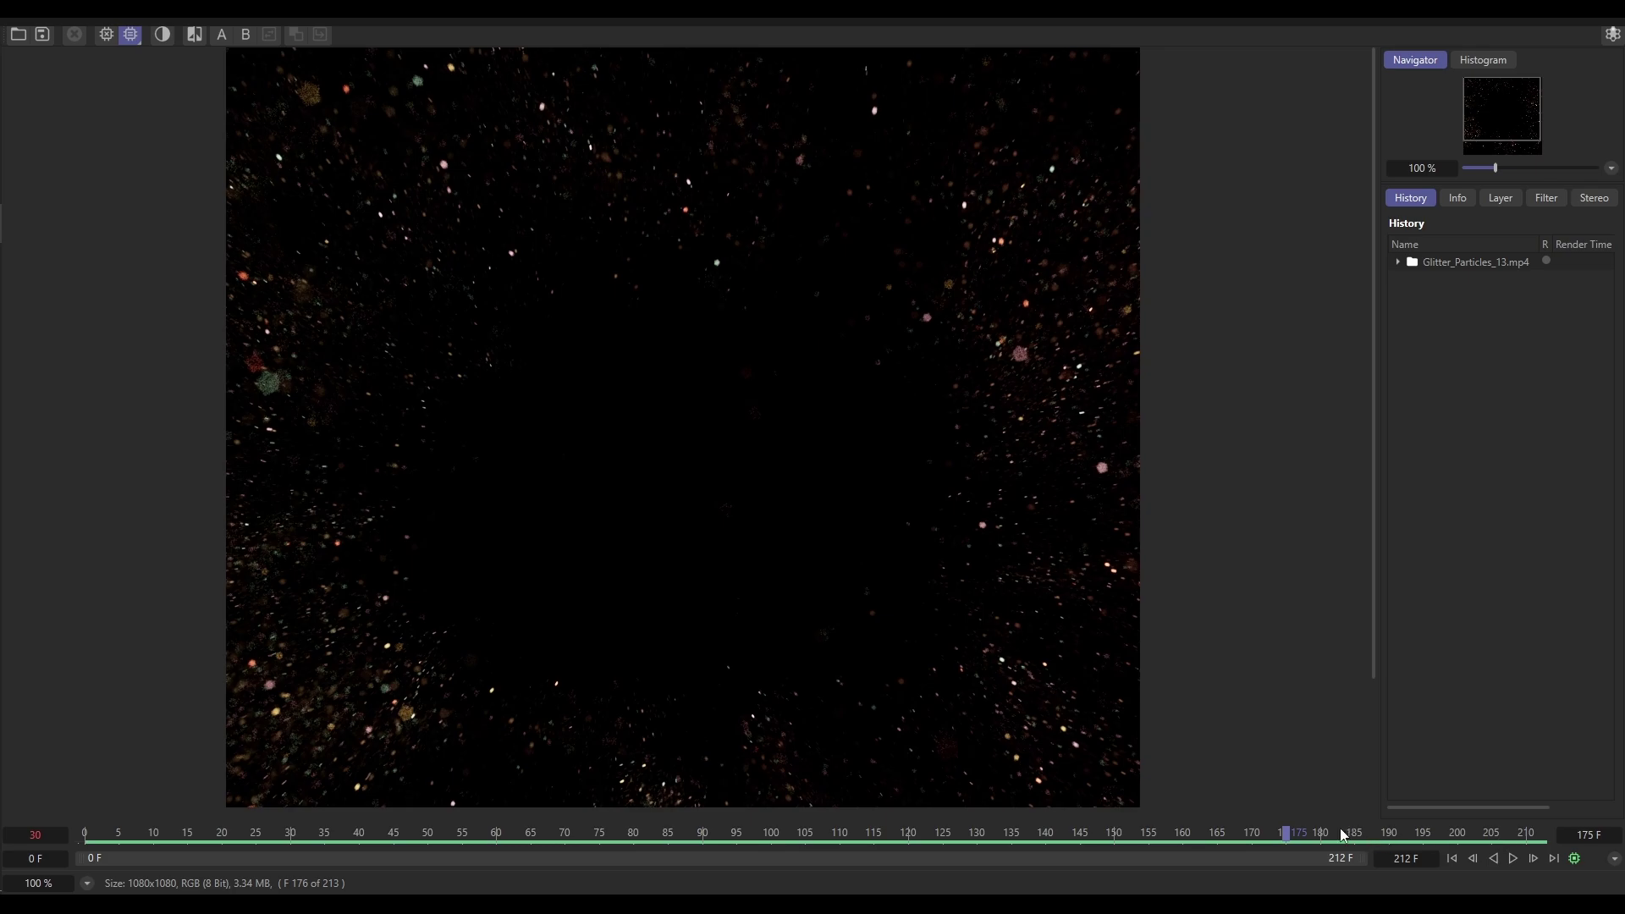
drag(1341, 834, 251, 834)
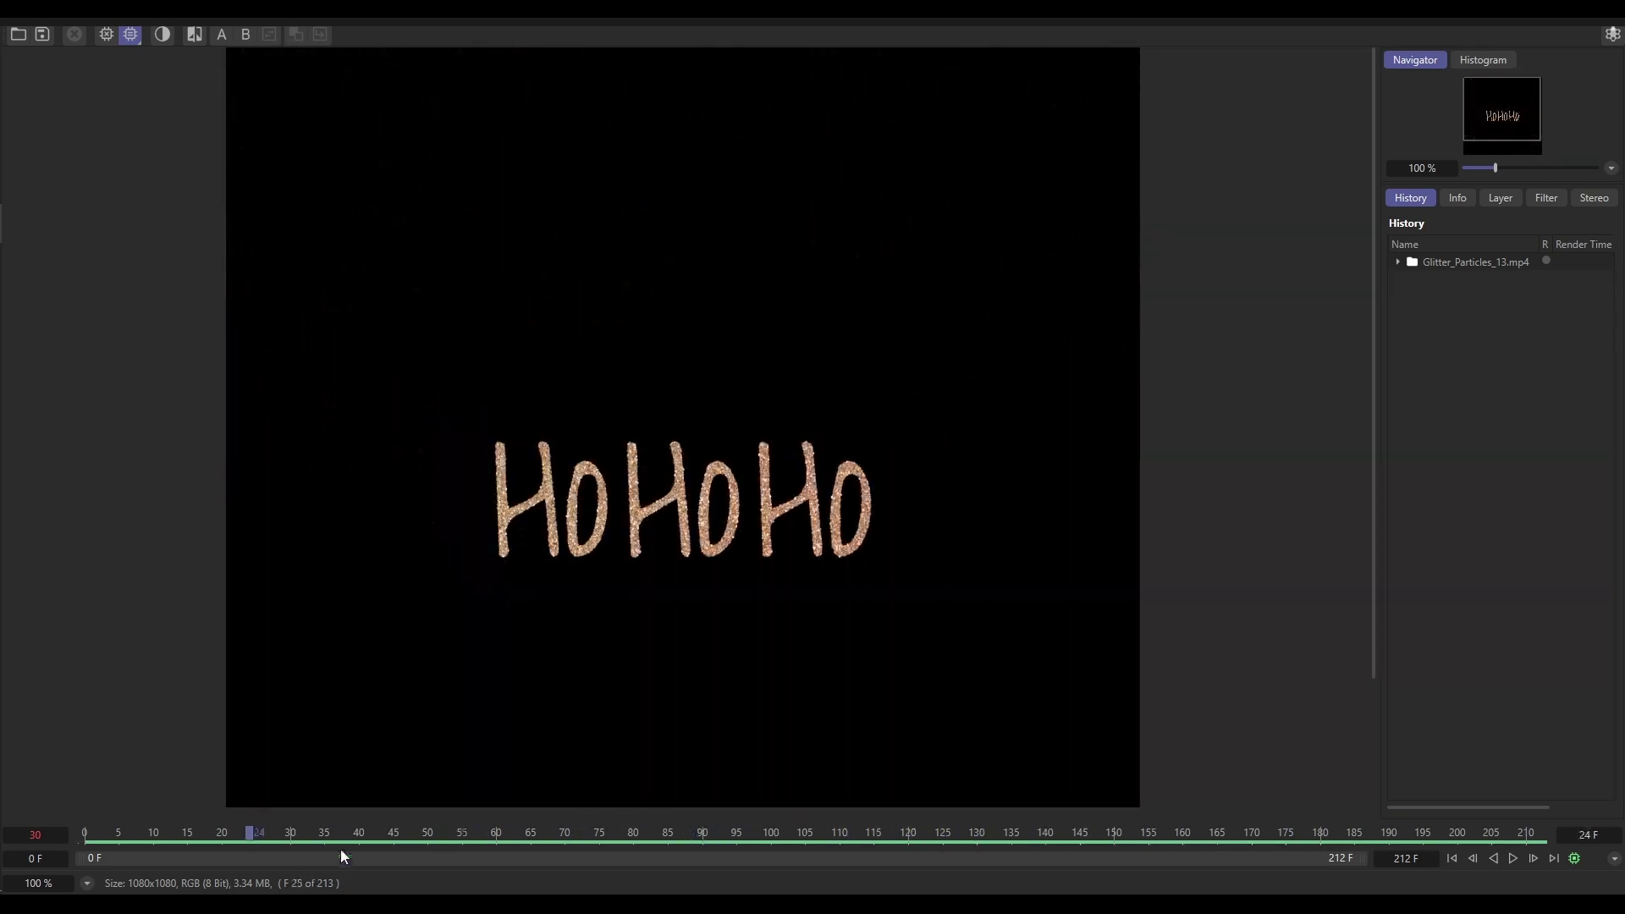
click(1510, 860)
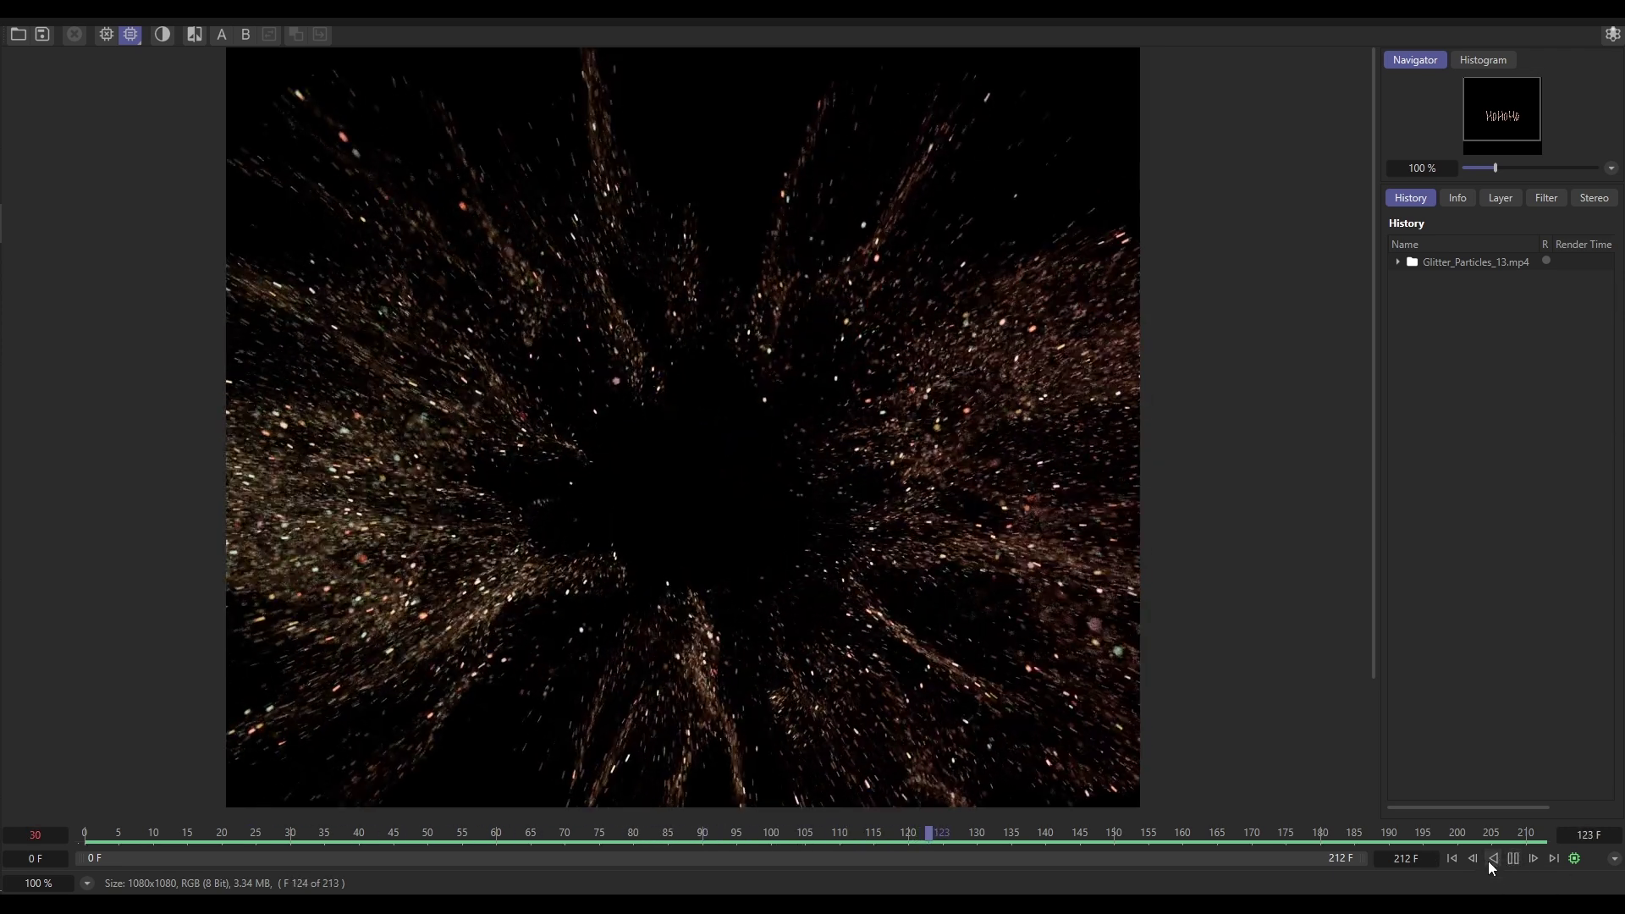
click(1494, 861)
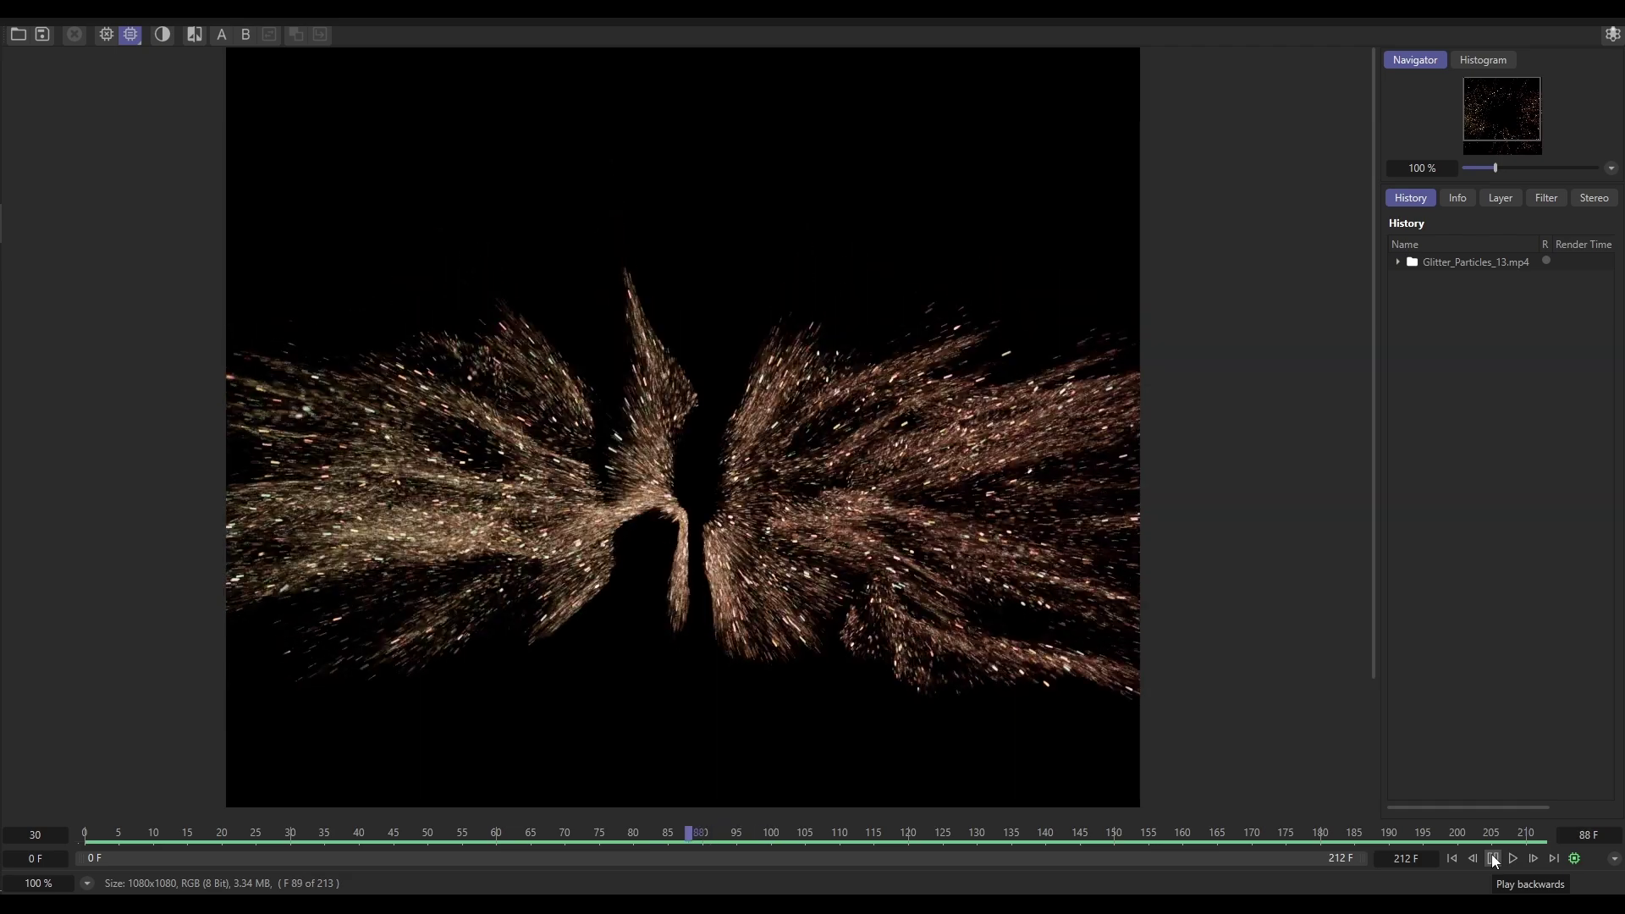